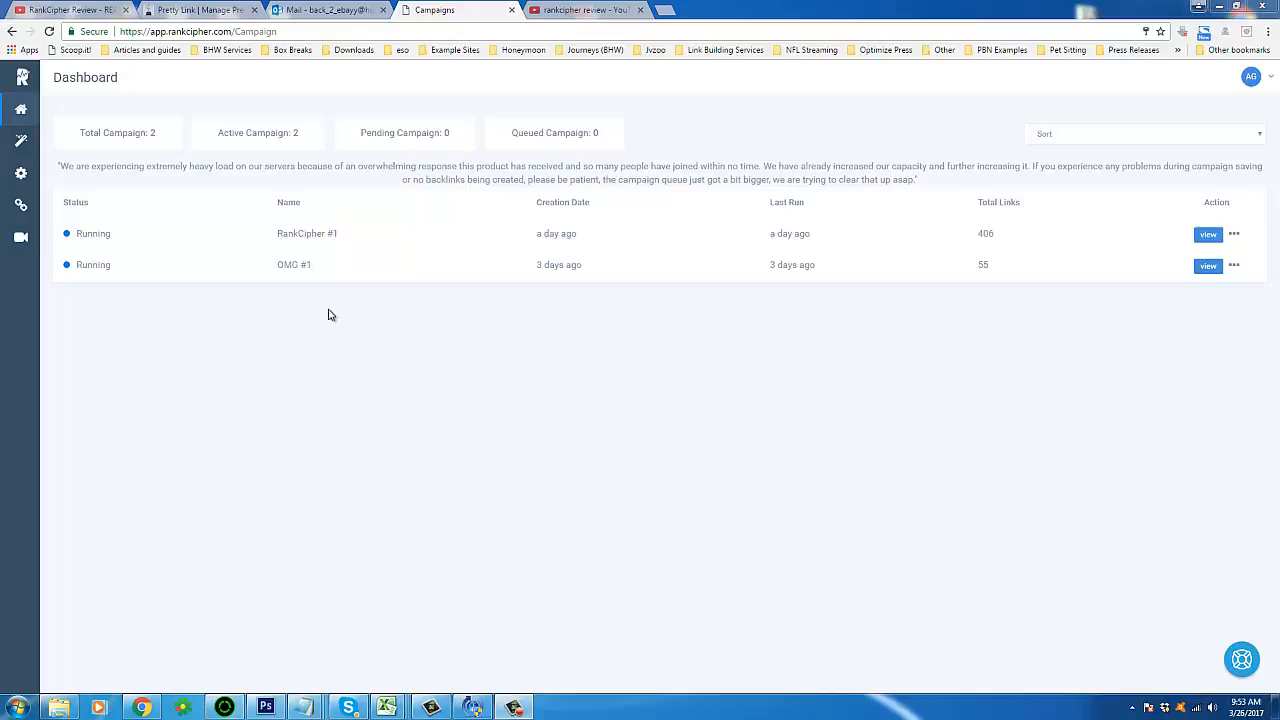
Examine the creation dates, last runs and total links of the OMG #1 and RankCipher #1 campaigns.
{"action": "left_click_drag", "start_coordinate": [285, 268], "coordinate": [518, 265]}
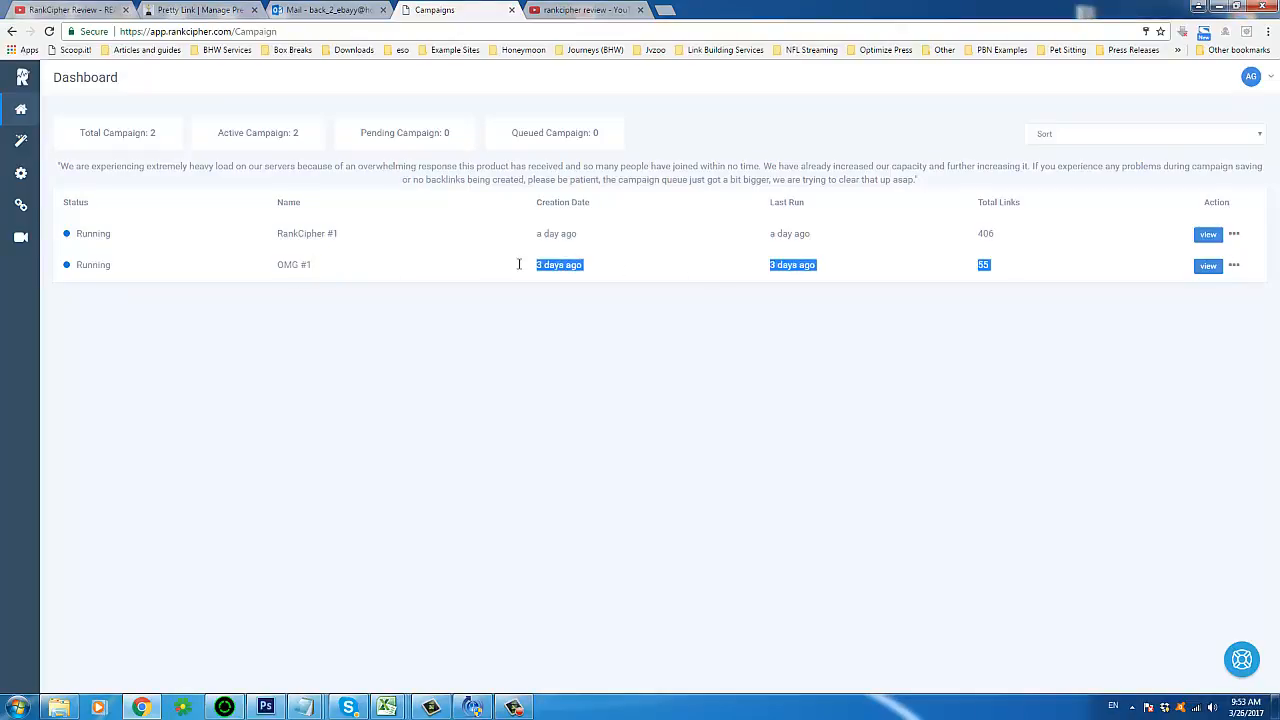
{"action": "left_click", "coordinate": [1001, 270]}
{"action": "double_click", "coordinate": [984, 265]}
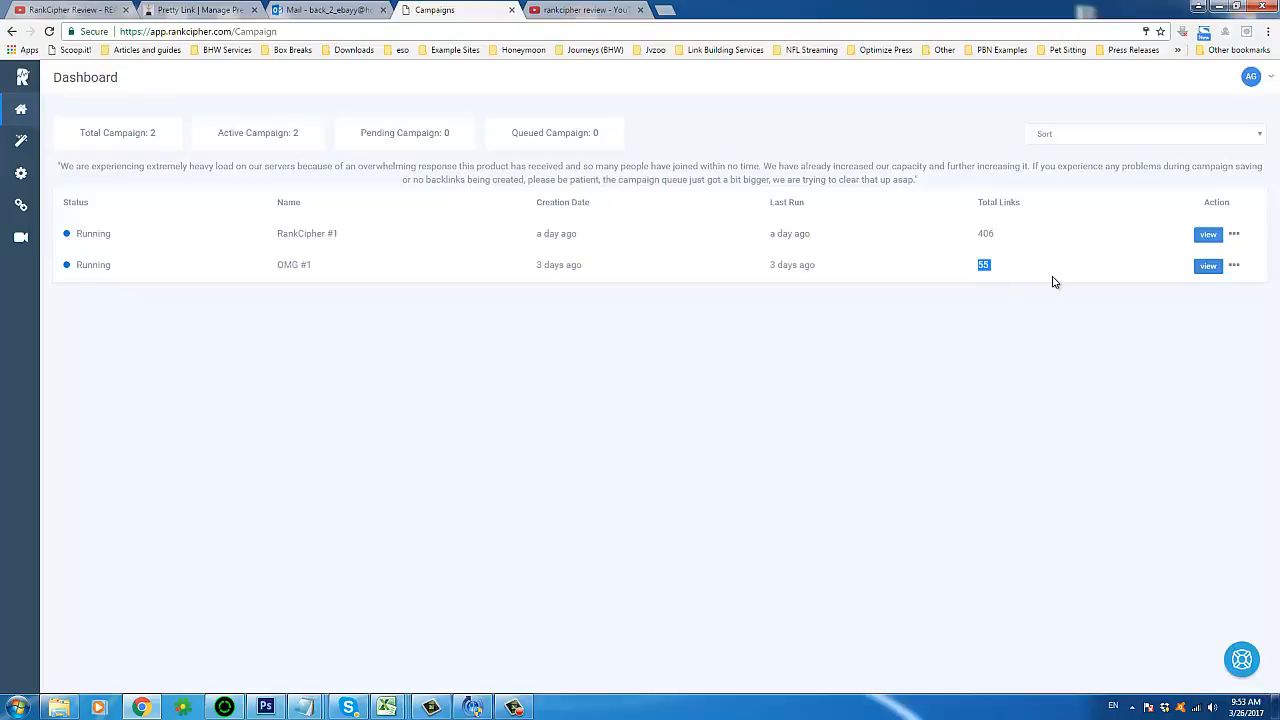
{"action": "left_click", "coordinate": [996, 265]}
{"action": "left_click_drag", "start_coordinate": [996, 266], "coordinate": [970, 267]}
{"action": "left_click", "coordinate": [1064, 275]}
{"action": "double_click", "coordinate": [1064, 275]}
{"action": "left_click", "coordinate": [983, 266]}
{"action": "left_click", "coordinate": [1014, 266]}
{"action": "double_click", "coordinate": [986, 234]}
{"action": "double_click", "coordinate": [292, 233]}
{"action": "left_click_drag", "start_coordinate": [294, 230], "coordinate": [886, 254]}
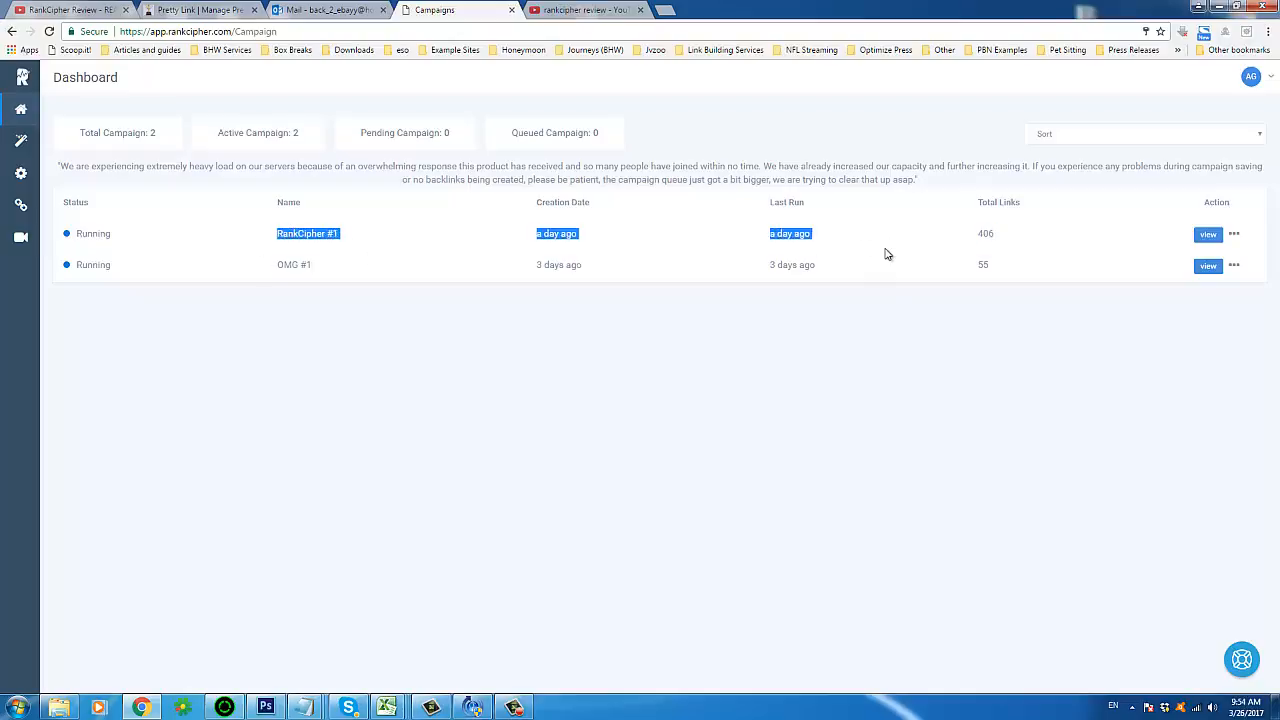
{"action": "left_click", "coordinate": [878, 252]}
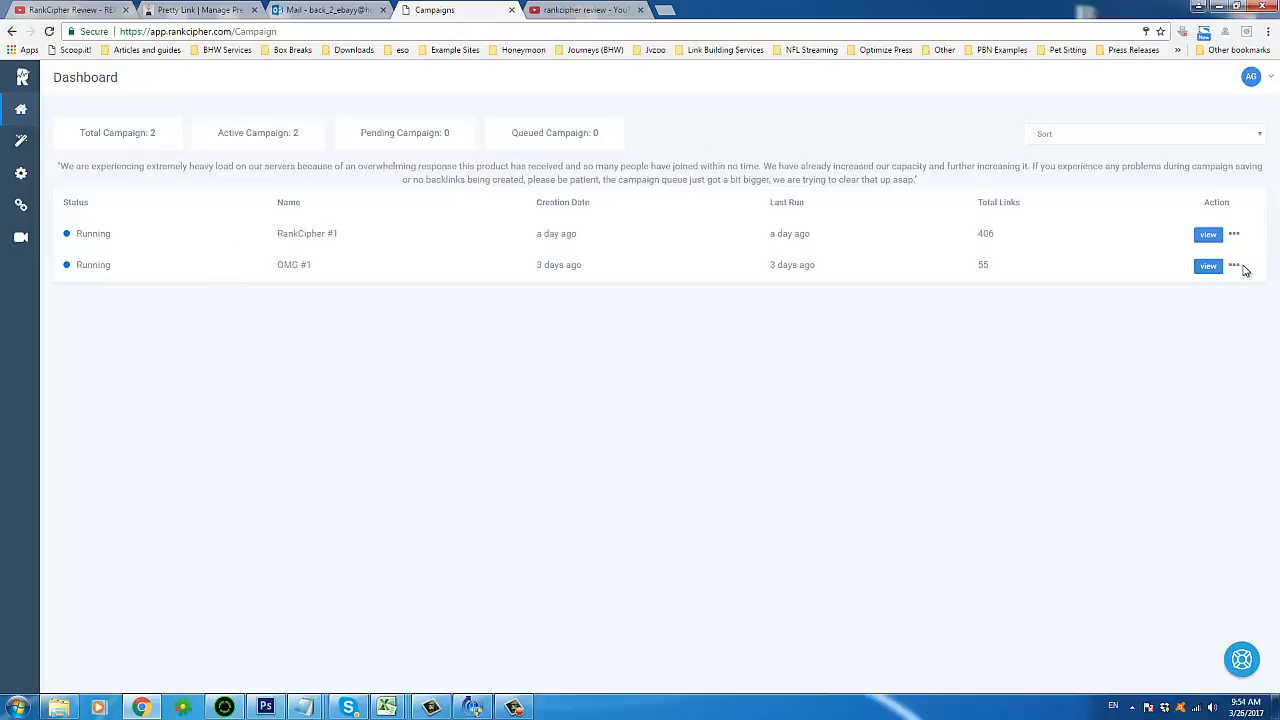
Expand the OMG #1 campaign's details, dismissing the Windows color scheme prompt, and check the actions for WEB2.0 BLOG 1.
{"action": "left_click", "coordinate": [1210, 266]}
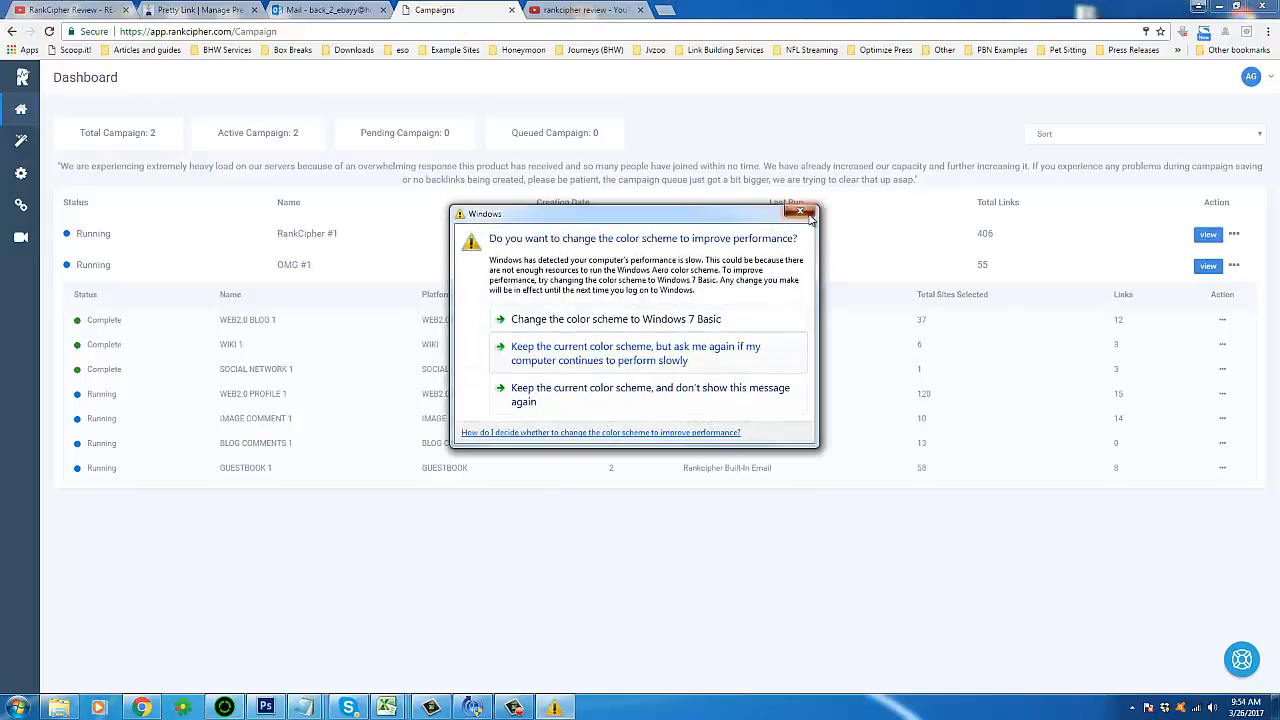
{"action": "left_click", "coordinate": [757, 350]}
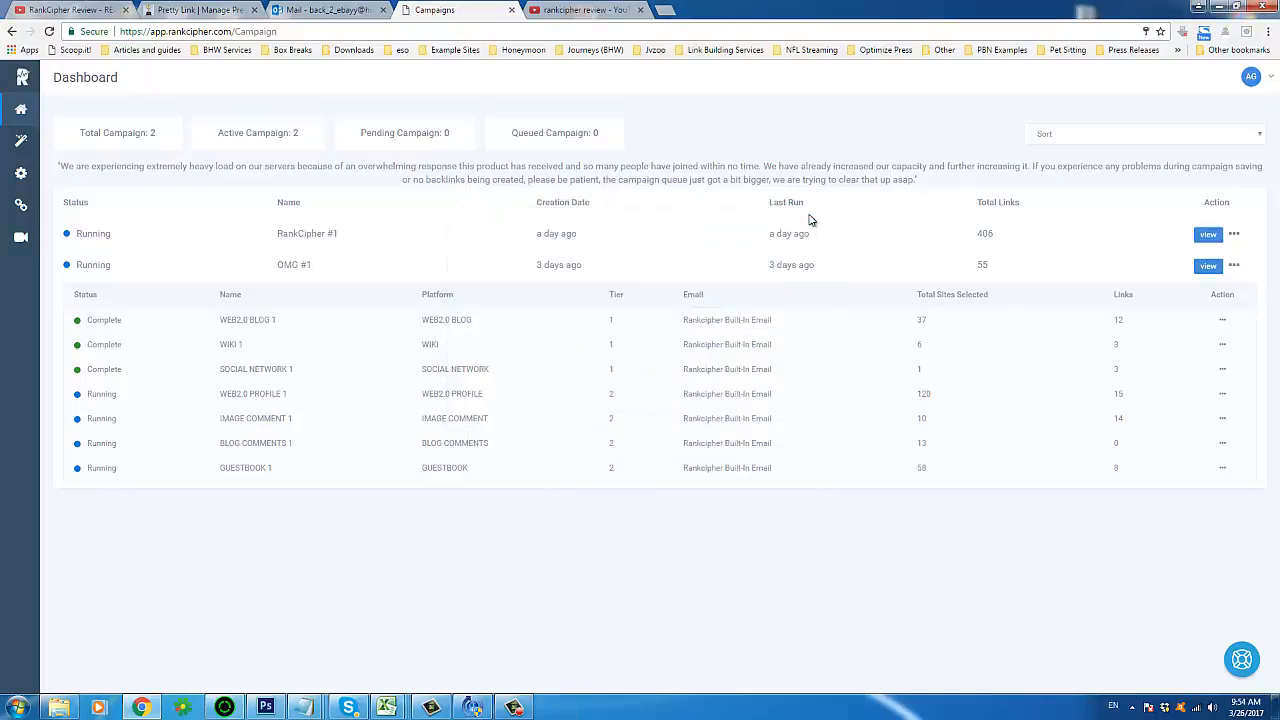
{"action": "left_click", "coordinate": [1222, 320]}
{"action": "left_click", "coordinate": [1105, 299]}
Open 3.hidemyass.com in a new browser tab and load Google through its proxy.
{"action": "left_click", "coordinate": [670, 10]}
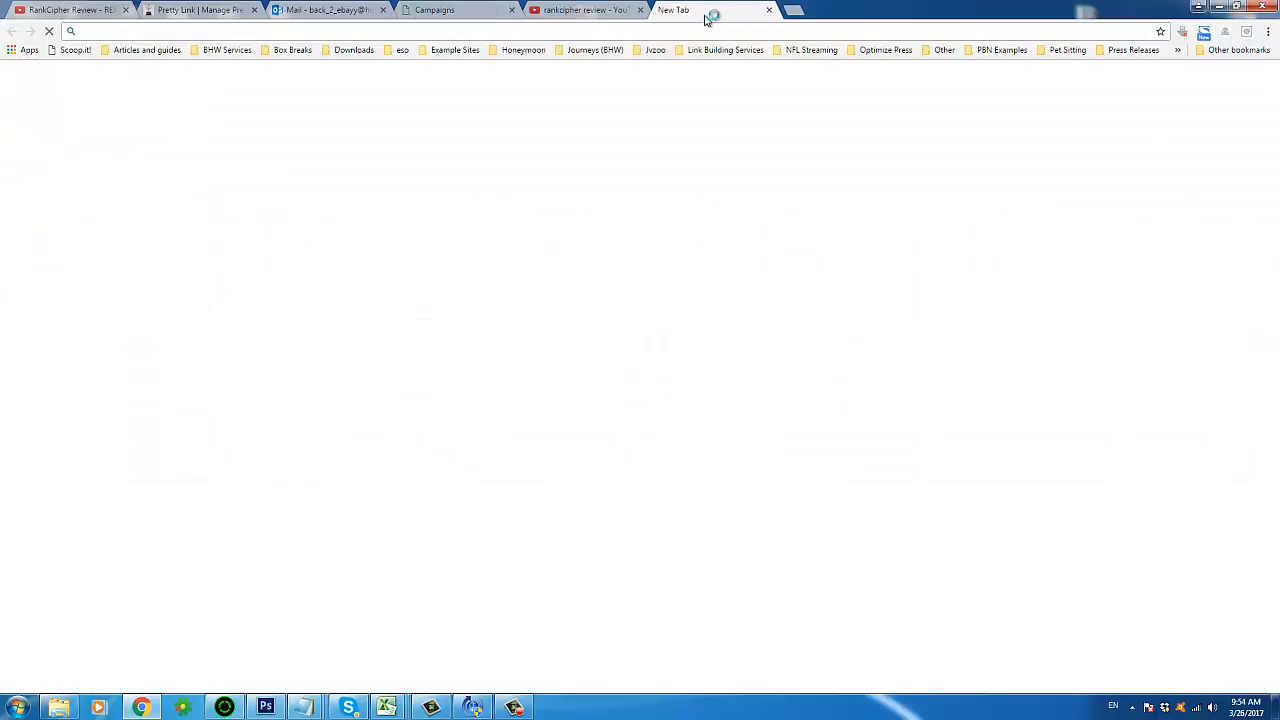
{"action": "type", "text": "3.hidemyass.com"}
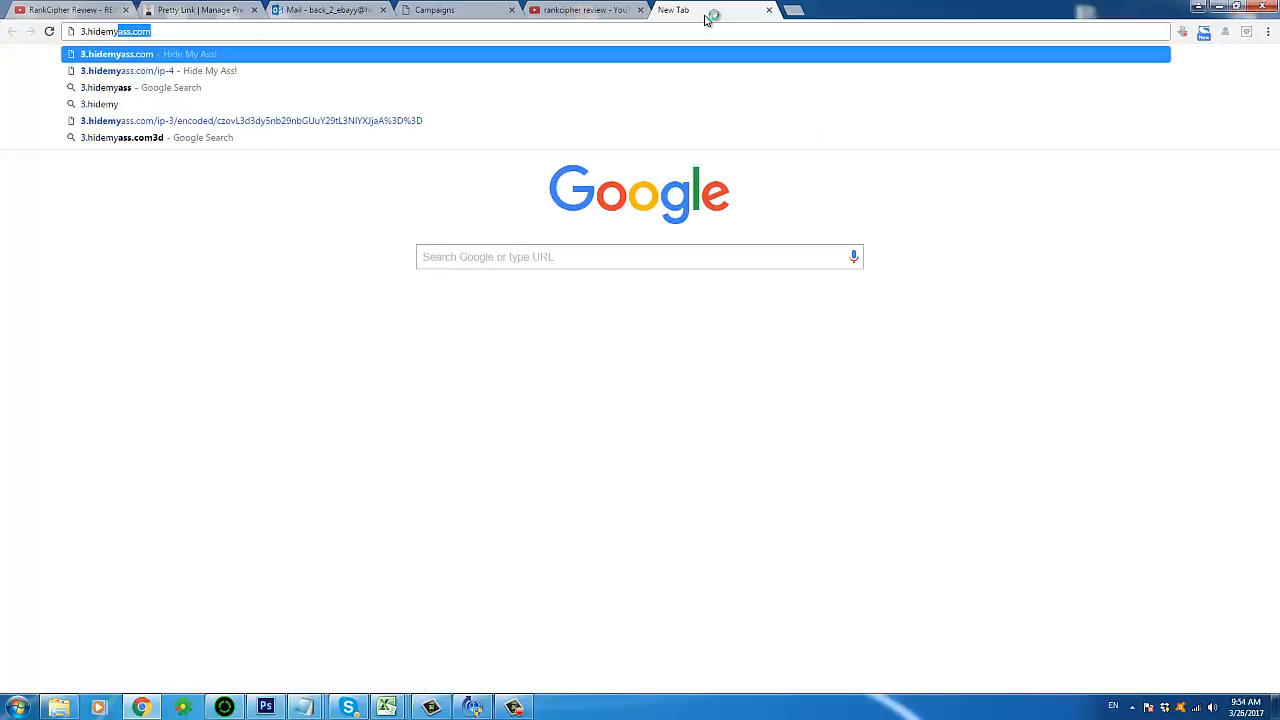
{"action": "key", "text": "Return"}
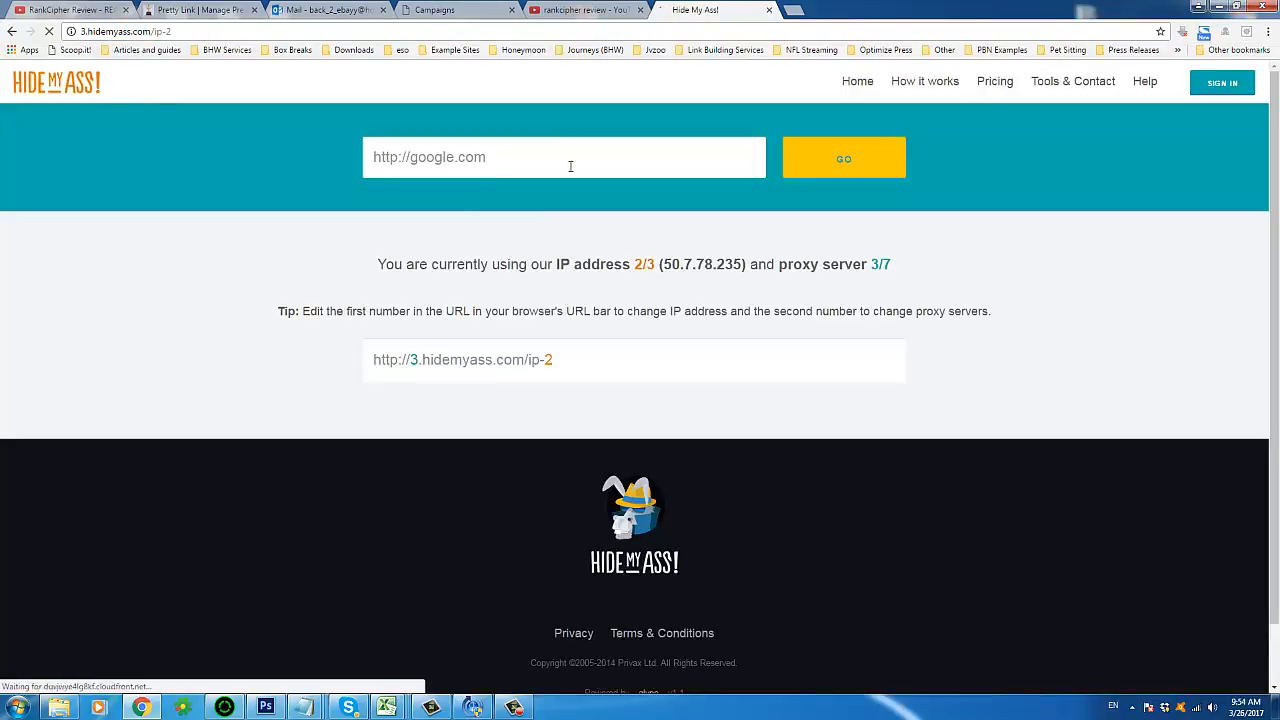
{"action": "left_click", "coordinate": [885, 160]}
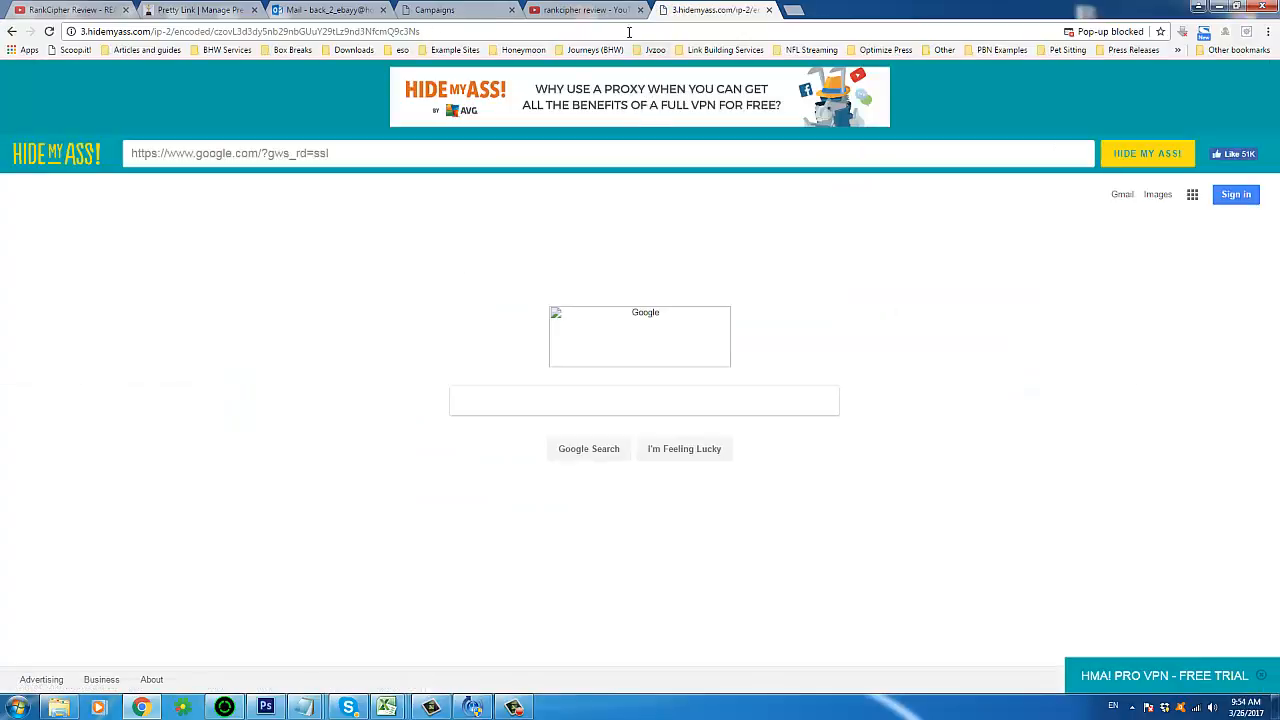
Open mecanto.com in a new browser tab and go to the OMG Machines Project NHB 2017 Review article.
{"action": "left_click", "coordinate": [803, 13]}
{"action": "type", "text": "mecant"}
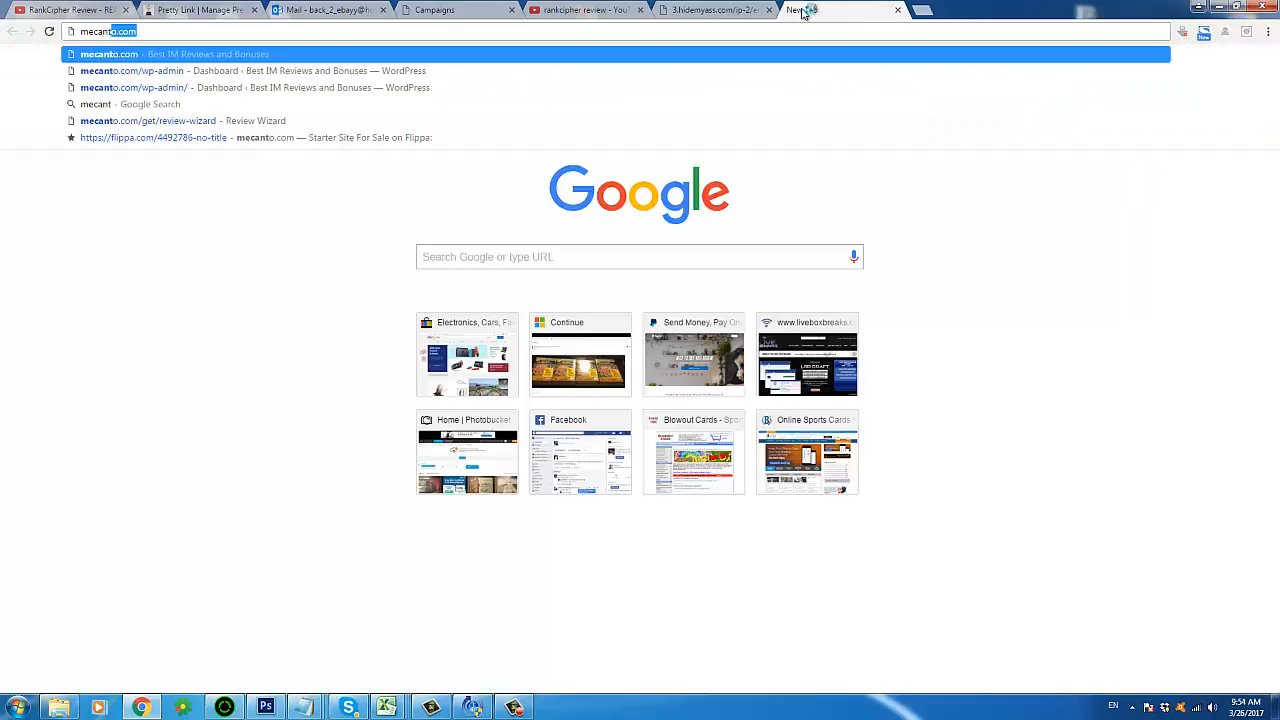
{"action": "type", "text": "o"}
{"action": "key", "text": "Return"}
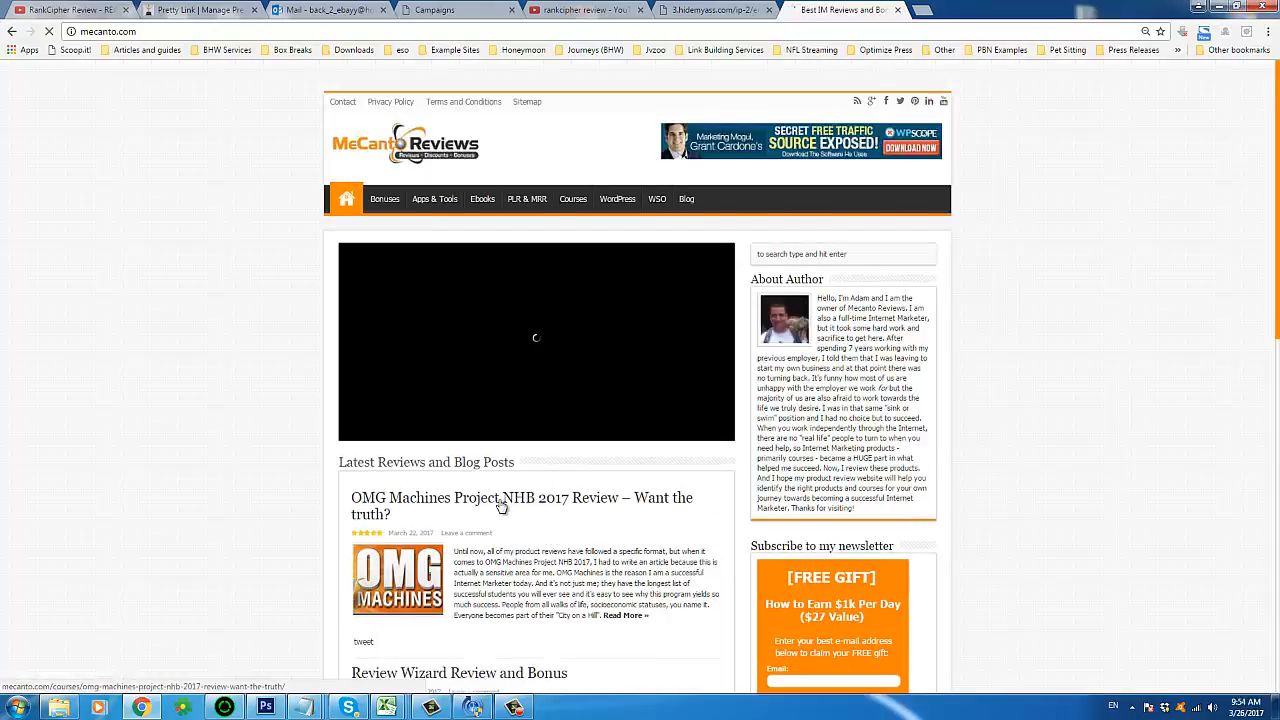
{"action": "left_click", "coordinate": [571, 529]}
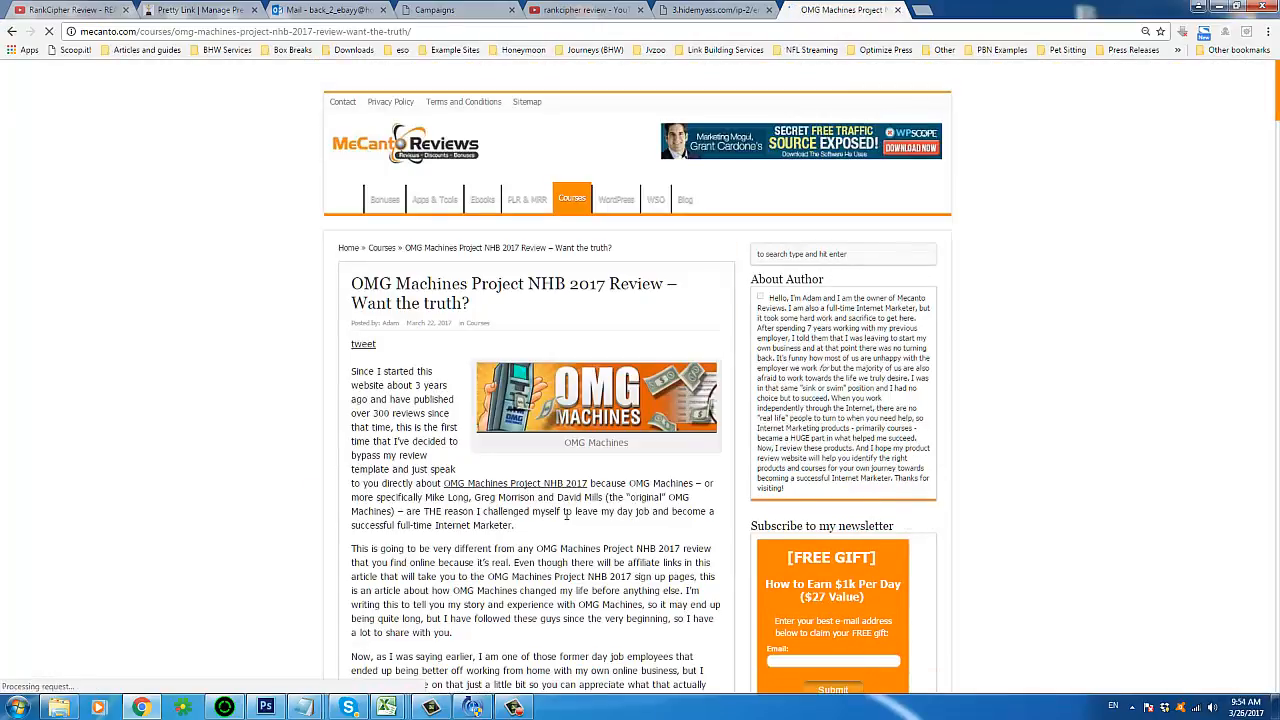
Copy "OMG Machines Project NHB 2017 Review" from the article title and search for it in the proxied Google page.
{"action": "left_click_drag", "start_coordinate": [352, 284], "coordinate": [660, 290]}
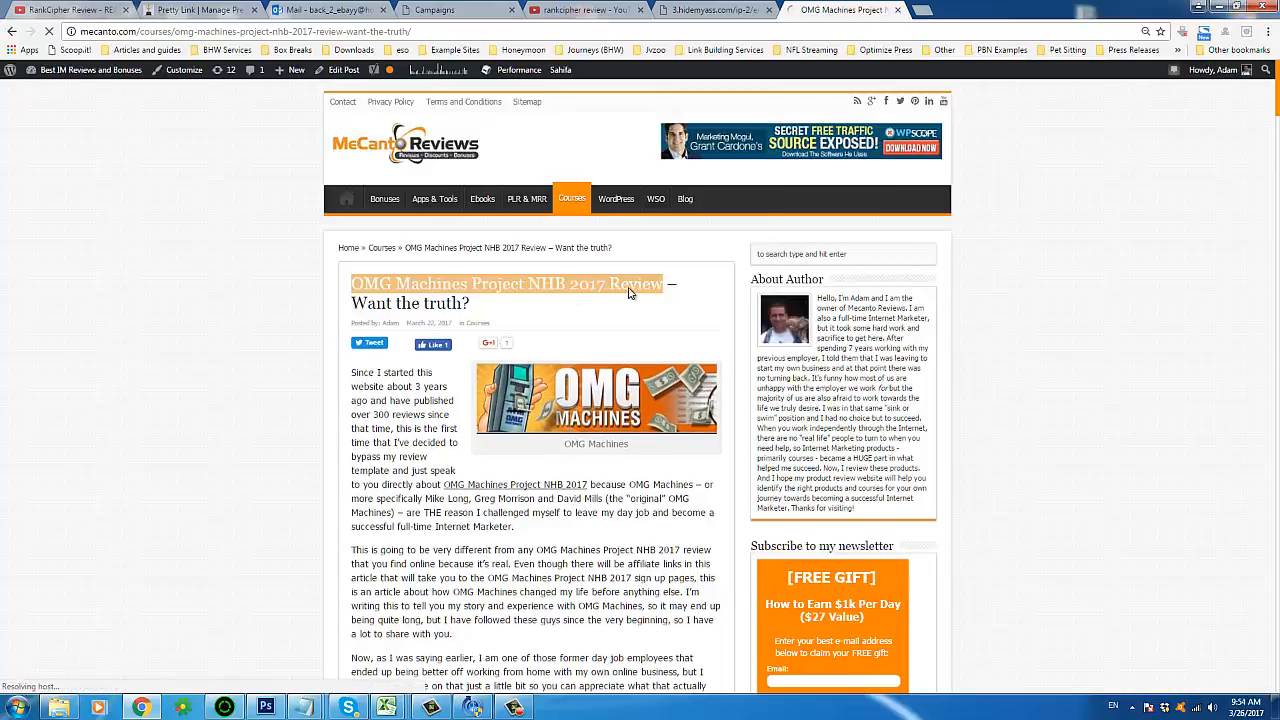
{"action": "right_click", "coordinate": [387, 291]}
{"action": "left_click", "coordinate": [409, 294]}
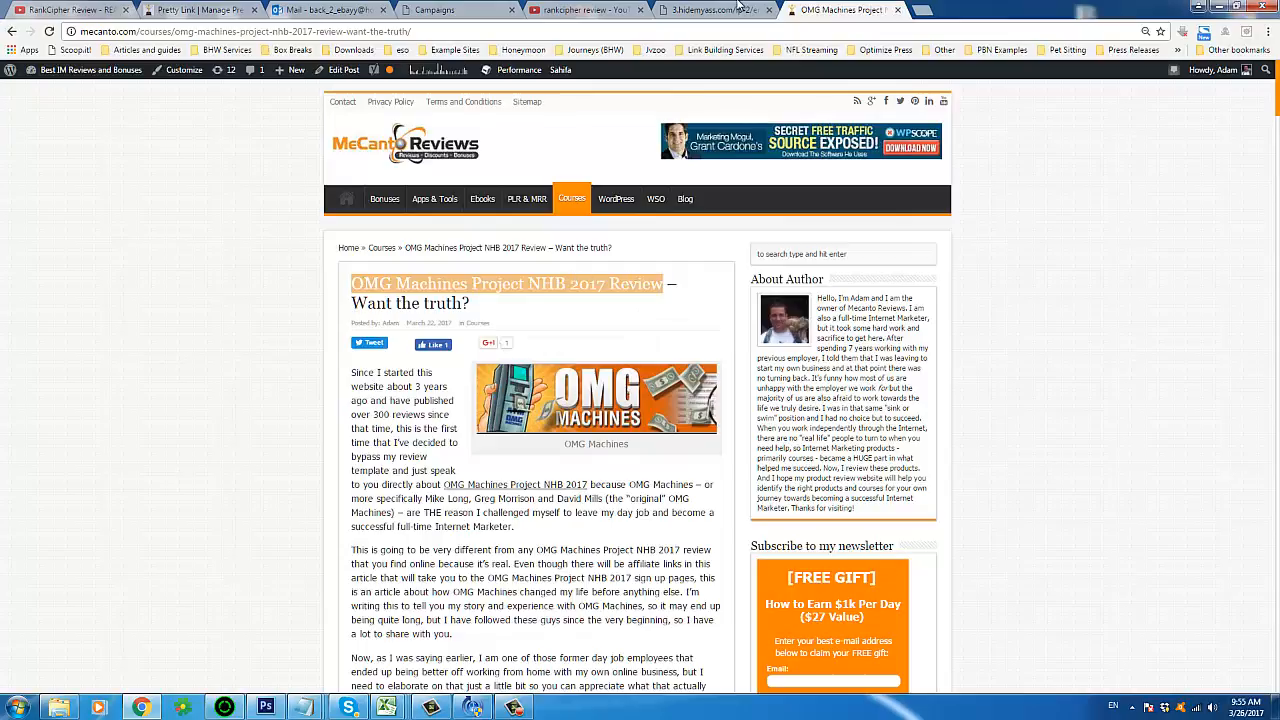
{"action": "left_click", "coordinate": [718, 10]}
{"action": "right_click", "coordinate": [543, 408]}
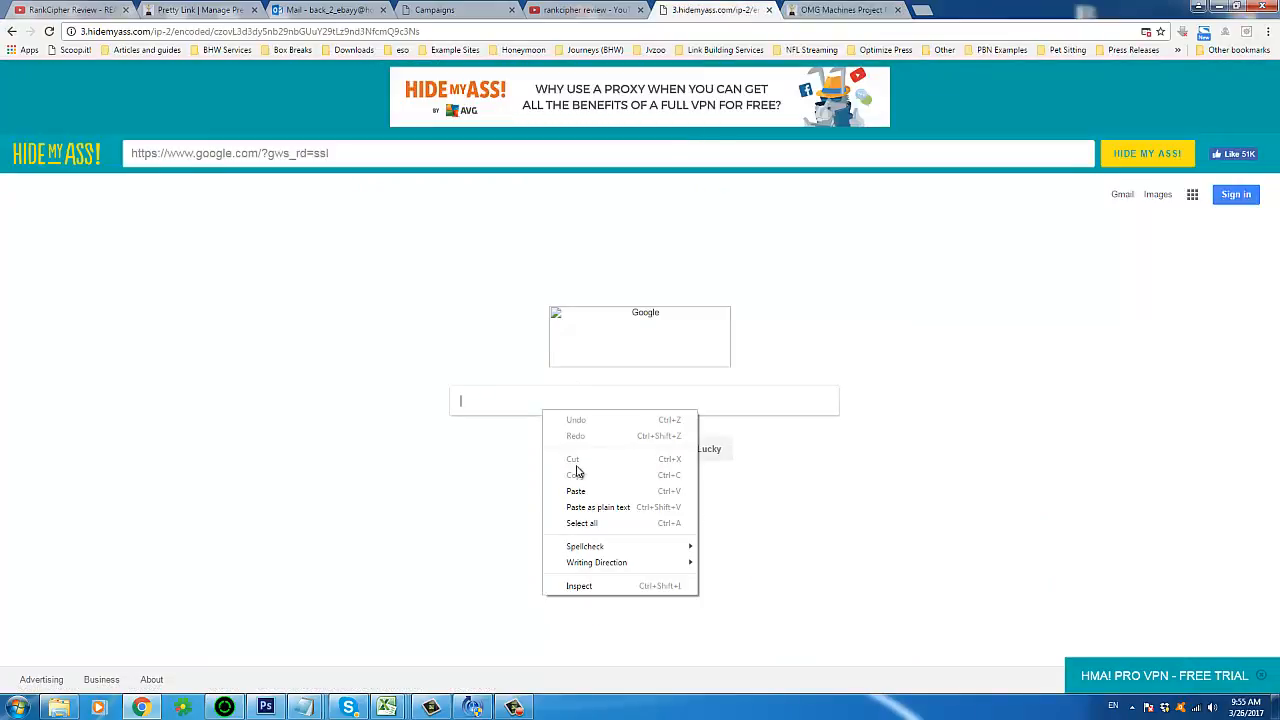
{"action": "left_click", "coordinate": [578, 488]}
{"action": "left_click", "coordinate": [585, 452]}
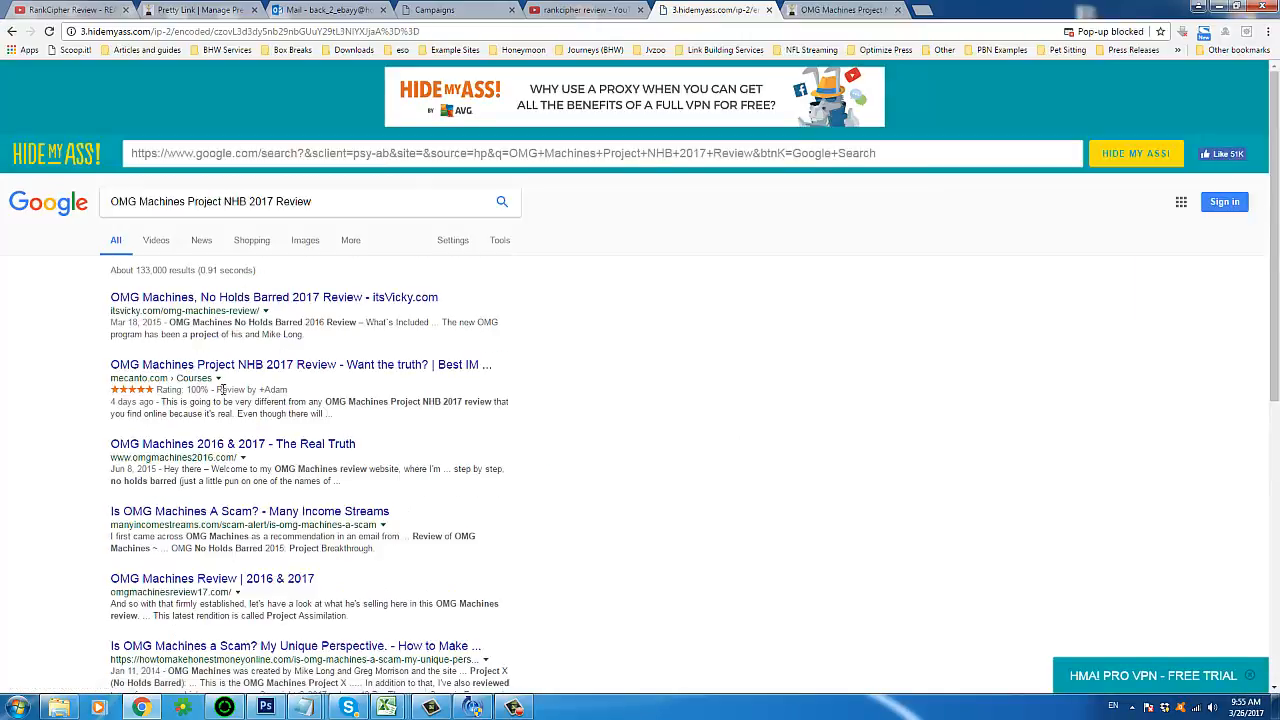
Examine the mecanto.com listing on the first results page and compare its date with the neighbouring results.
{"action": "left_click_drag", "start_coordinate": [103, 368], "coordinate": [370, 420]}
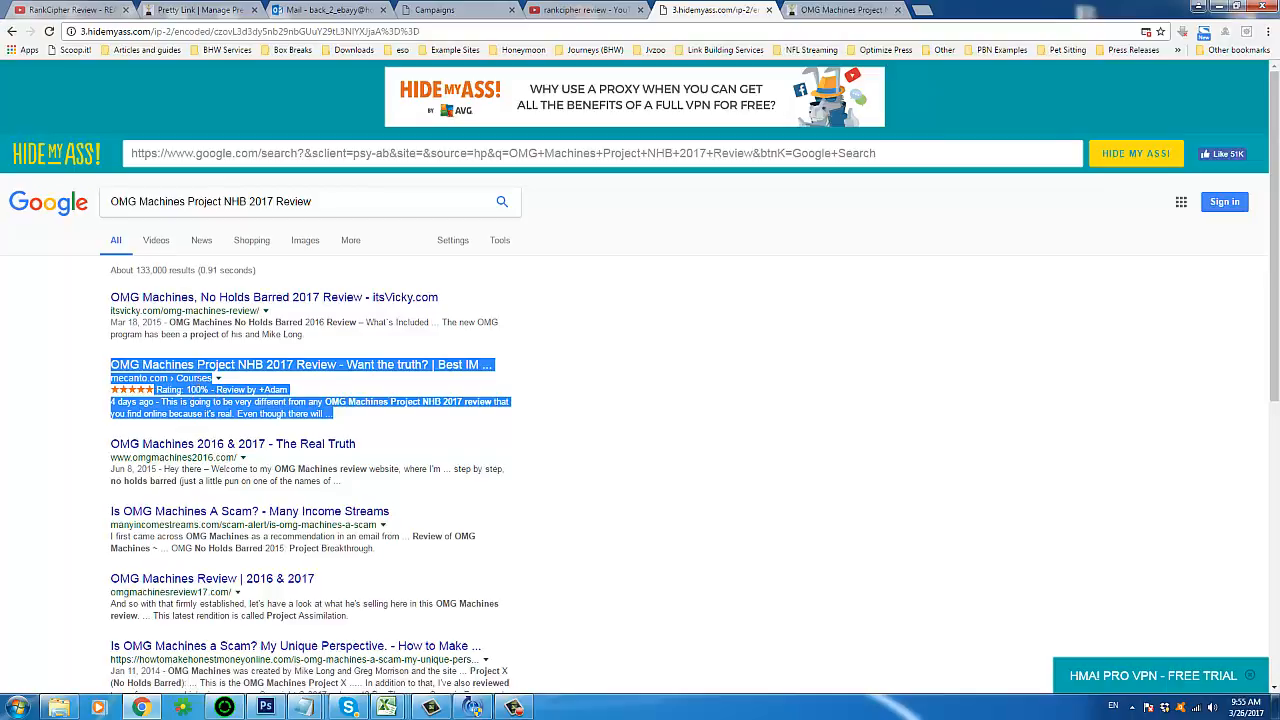
{"action": "left_click", "coordinate": [160, 405]}
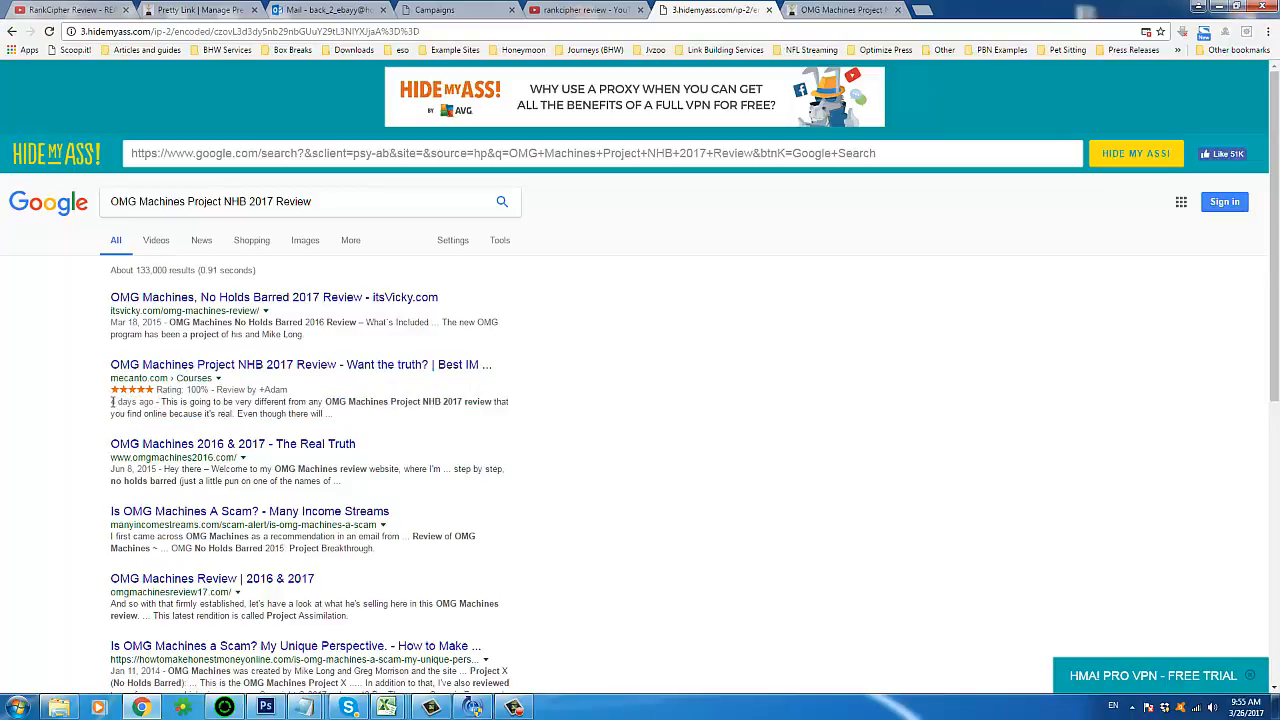
{"action": "left_click_drag", "start_coordinate": [112, 401], "coordinate": [155, 401]}
{"action": "left_click_drag", "start_coordinate": [111, 322], "coordinate": [161, 322]}
{"action": "left_click_drag", "start_coordinate": [153, 403], "coordinate": [116, 404]}
{"action": "double_click", "coordinate": [148, 468]}
{"action": "left_click_drag", "start_coordinate": [137, 469], "coordinate": [258, 474]}
{"action": "left_click", "coordinate": [200, 536]}
Look through the remaining first-page results and pages 2 and 3 for listings related to the searched review.
{"action": "scroll", "coordinate": [196, 536], "scroll_direction": "down", "scroll_amount": 5}
{"action": "scroll", "coordinate": [196, 536], "scroll_direction": "down", "scroll_amount": 3}
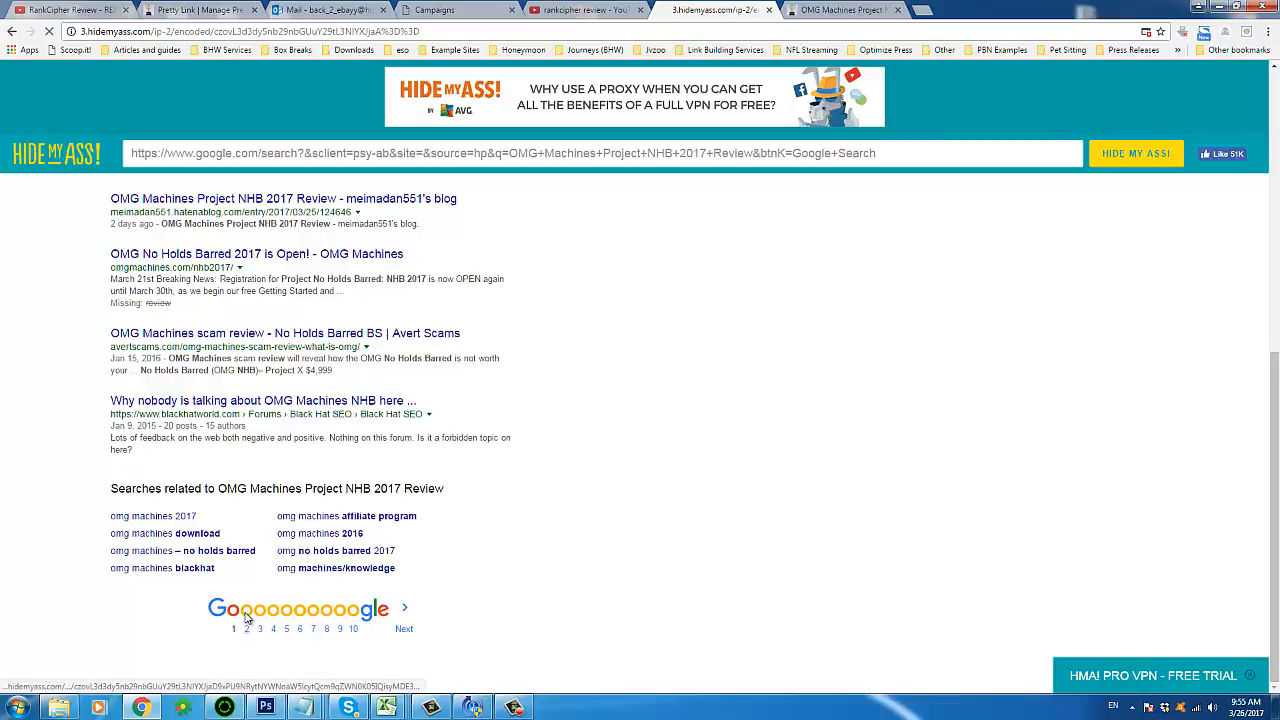
{"action": "left_click", "coordinate": [246, 608]}
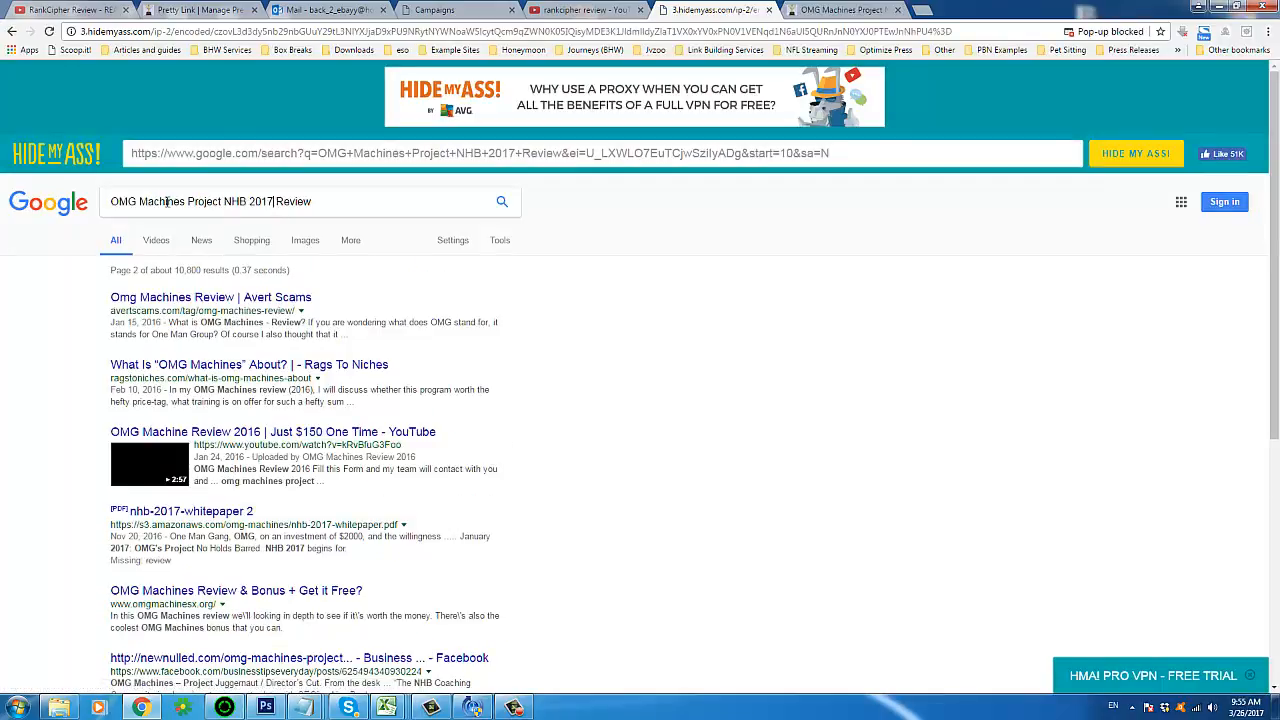
{"action": "triple_click", "coordinate": [166, 201]}
{"action": "double_click", "coordinate": [293, 201]}
{"action": "scroll", "coordinate": [170, 584], "scroll_direction": "down", "scroll_amount": 1}
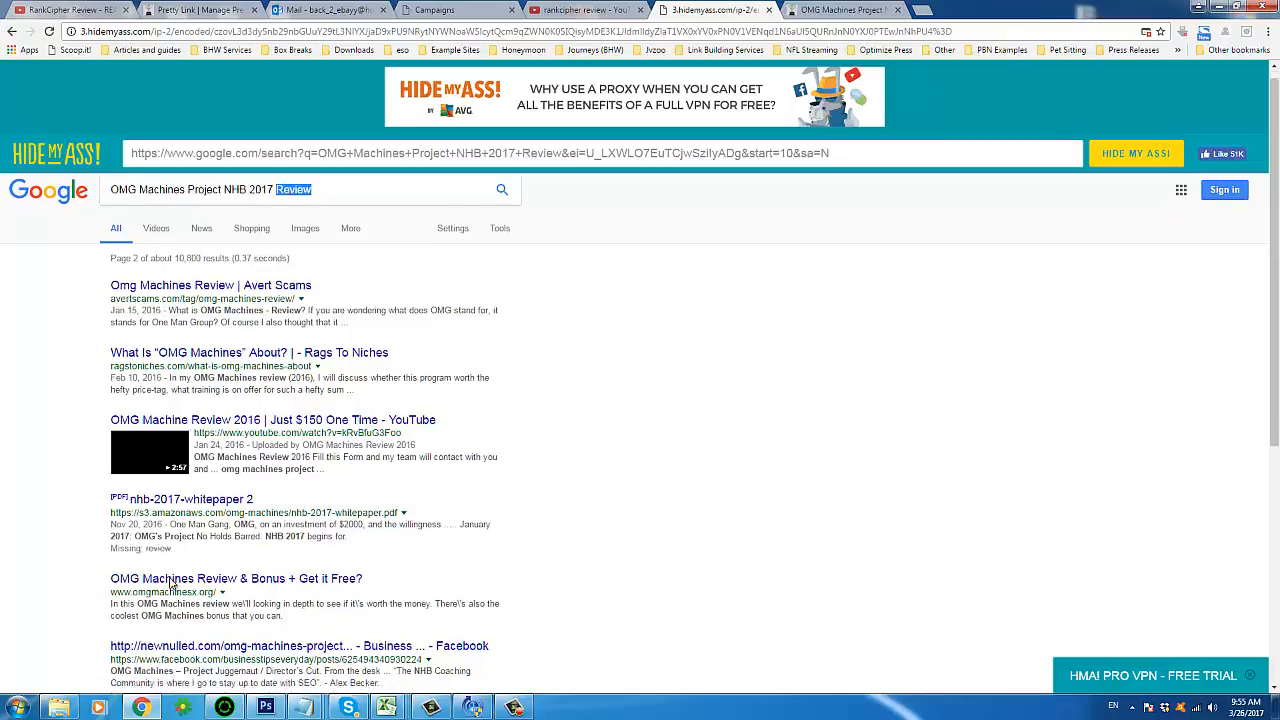
{"action": "scroll", "coordinate": [170, 584], "scroll_direction": "down", "scroll_amount": 4}
{"action": "scroll", "coordinate": [554, 232], "scroll_direction": "down", "scroll_amount": 1}
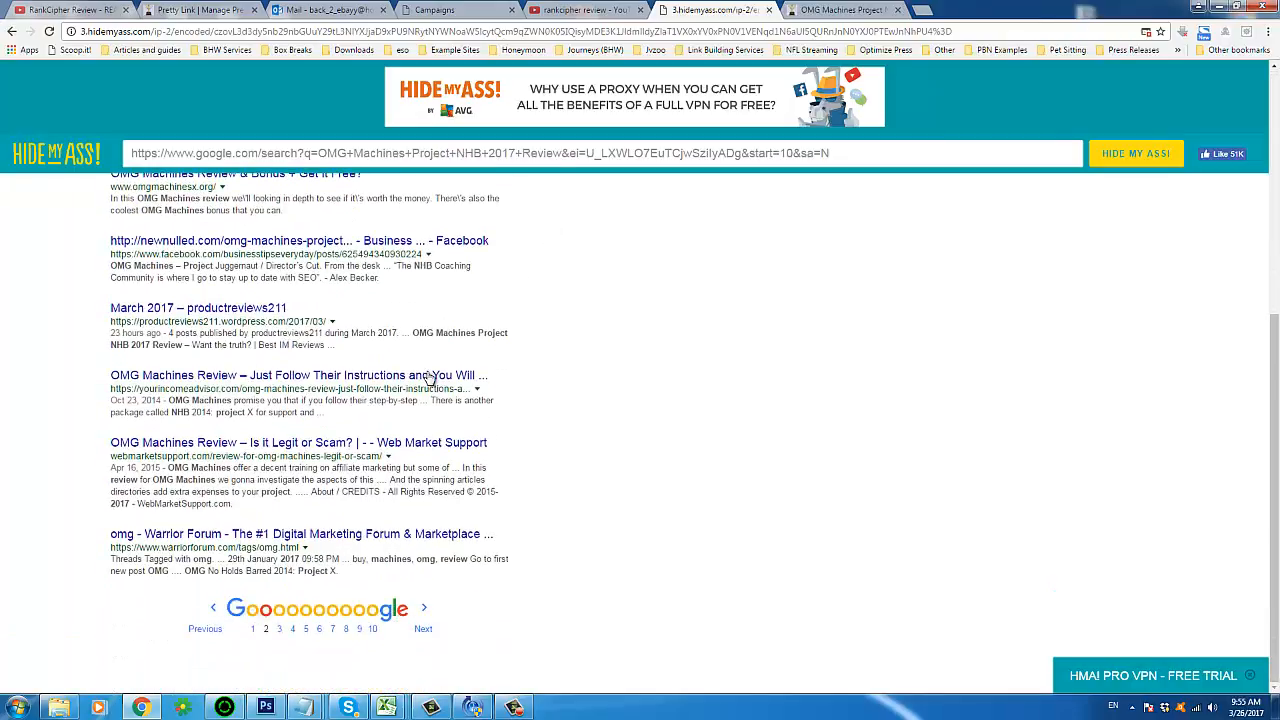
{"action": "left_click", "coordinate": [279, 614]}
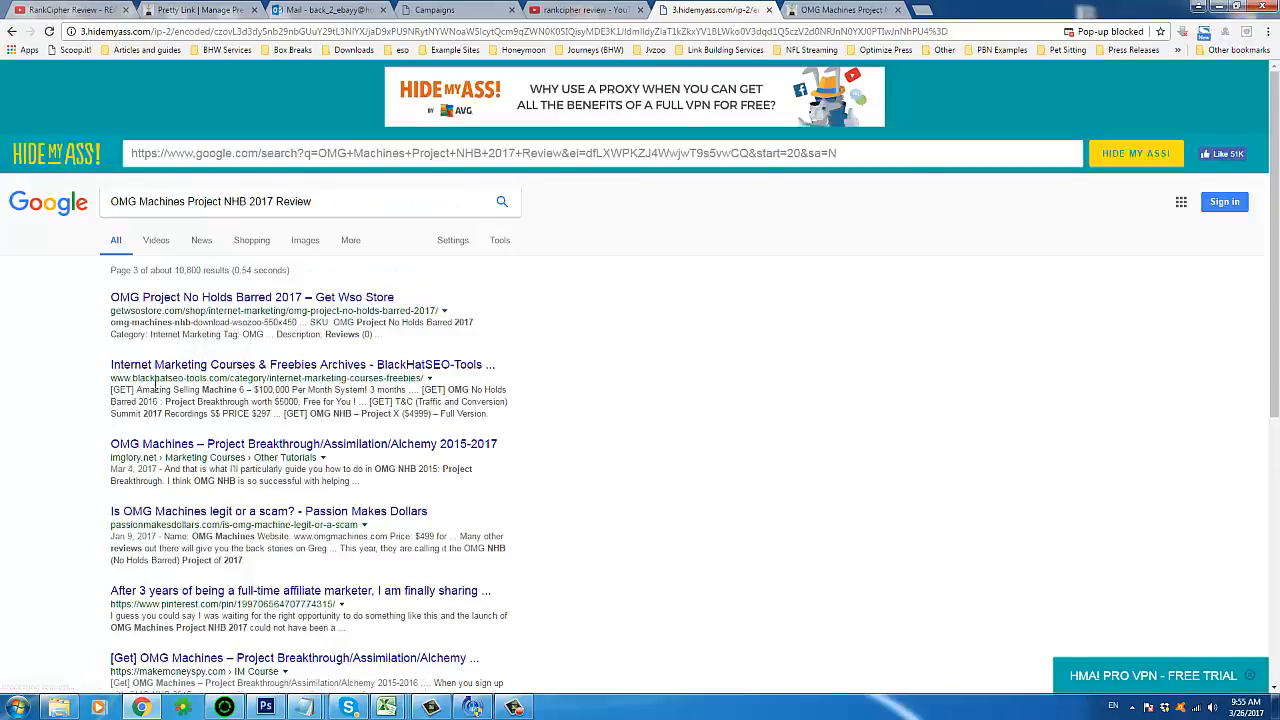
{"action": "scroll", "coordinate": [180, 500], "scroll_direction": "down", "scroll_amount": 5}
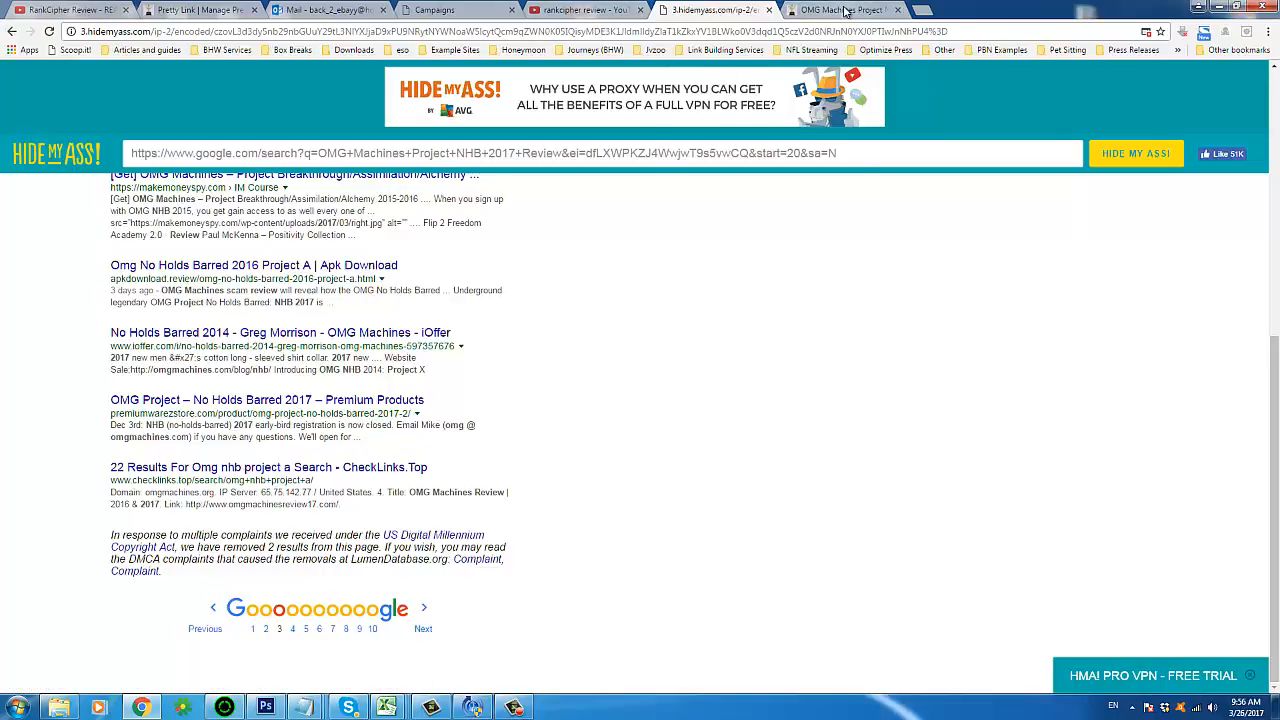
Go back to the Mecanto Reviews home page to view the latest posts, and return to the proxied search results.
{"action": "left_click", "coordinate": [843, 10]}
{"action": "left_click", "coordinate": [11, 31]}
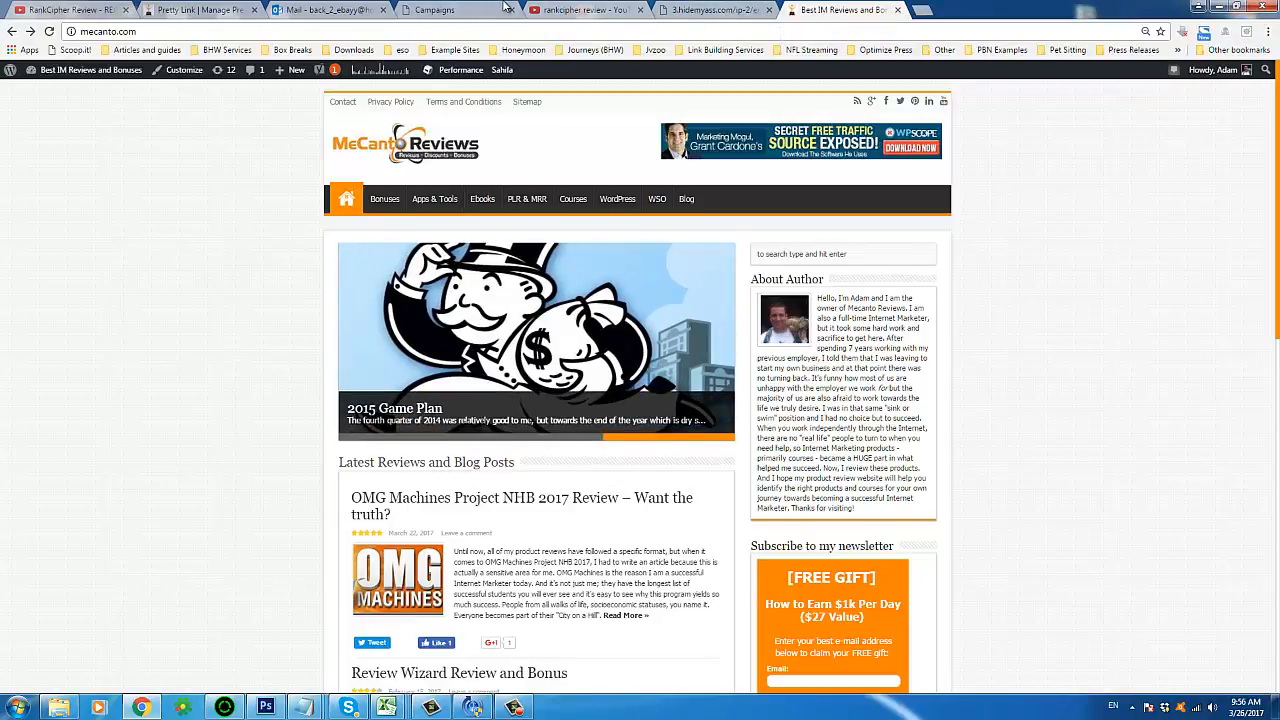
{"action": "left_click", "coordinate": [711, 9]}
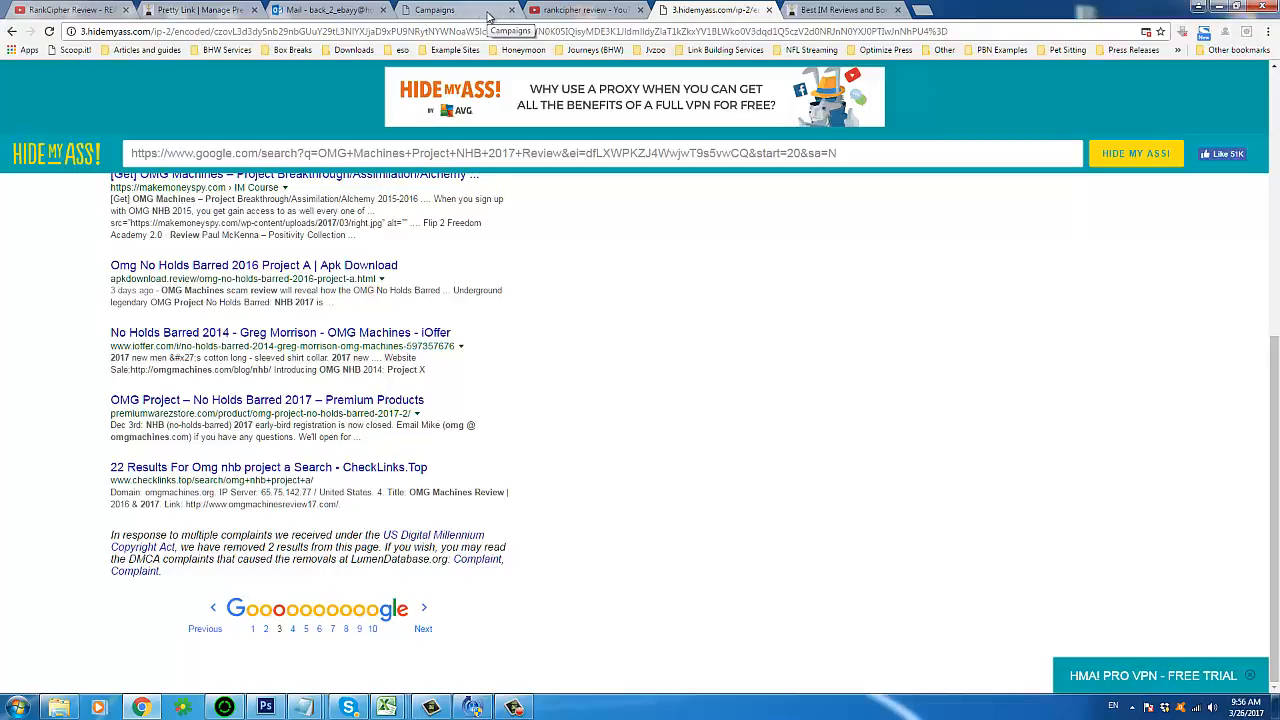
Return to the RankCipher dashboard and review the campaign list and the queued campaign counter.
{"action": "left_click", "coordinate": [455, 10]}
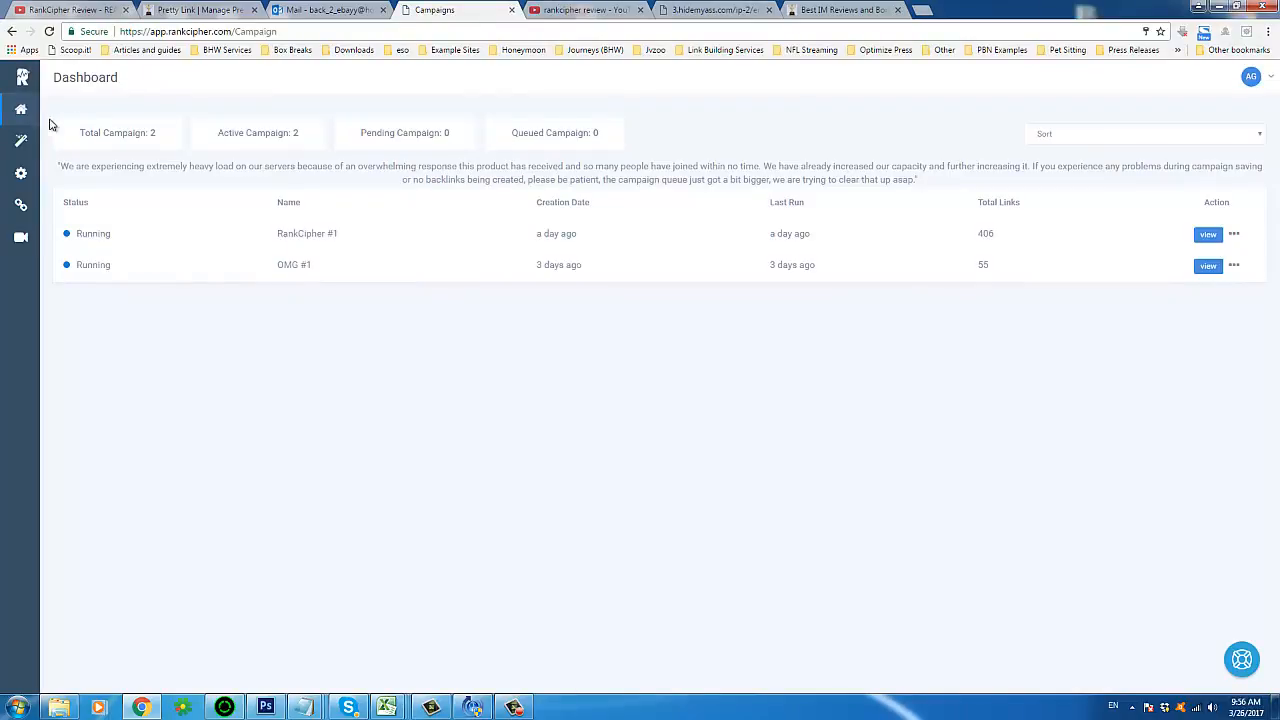
{"action": "left_click_drag", "start_coordinate": [648, 227], "coordinate": [669, 311]}
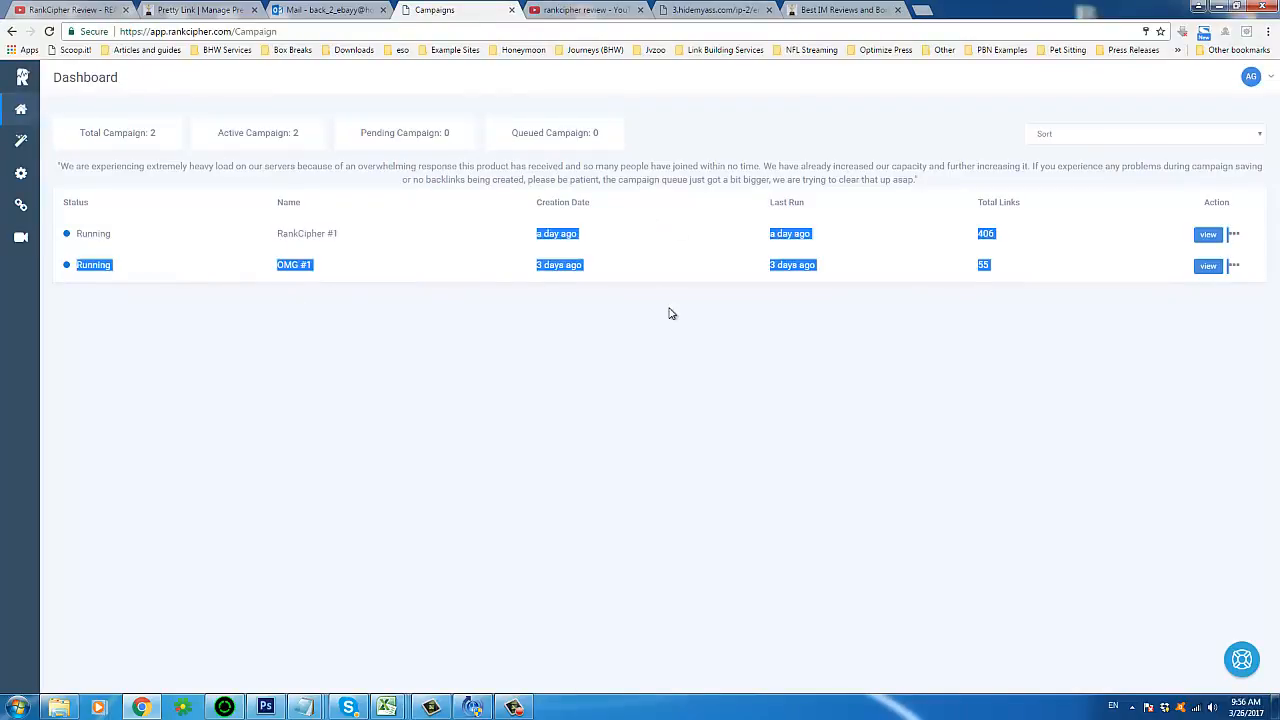
{"action": "left_click", "coordinate": [672, 313]}
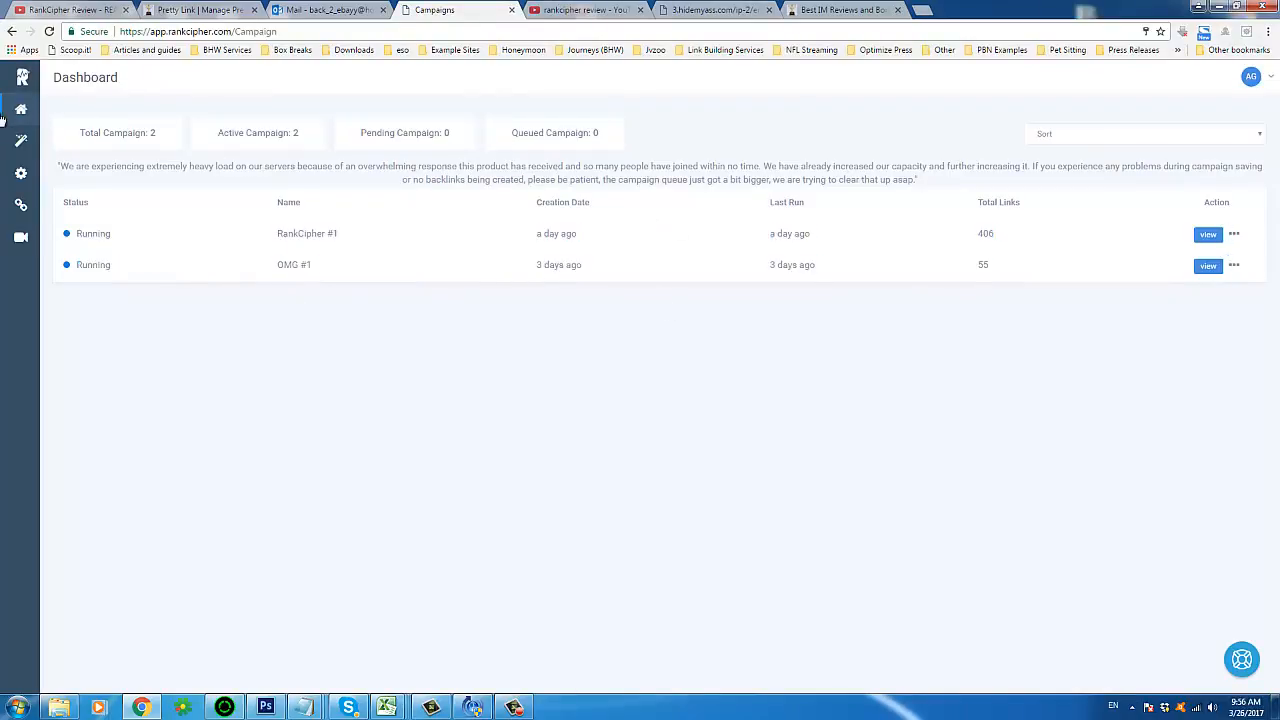
{"action": "triple_click", "coordinate": [552, 140]}
{"action": "left_click", "coordinate": [517, 131]}
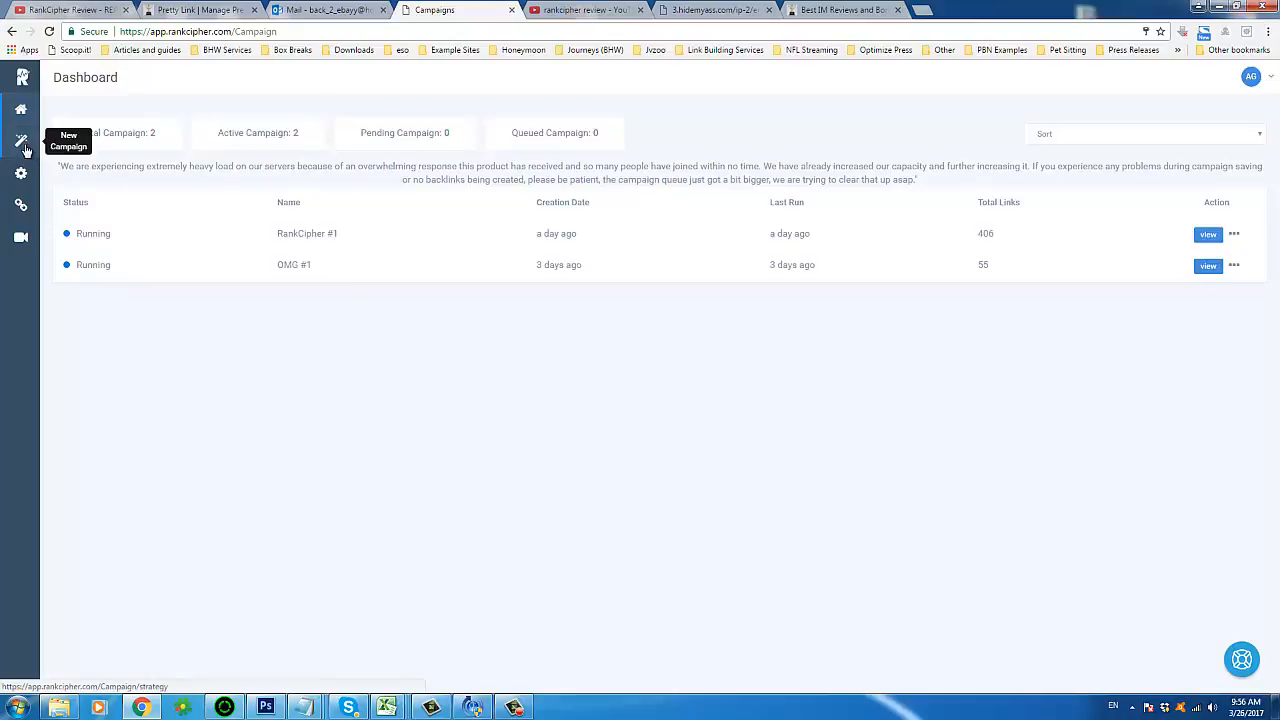
Start a new campaign strategy with a Web2.0 Blog block below the centred Money Site block and linked to it.
{"action": "left_click", "coordinate": [26, 148]}
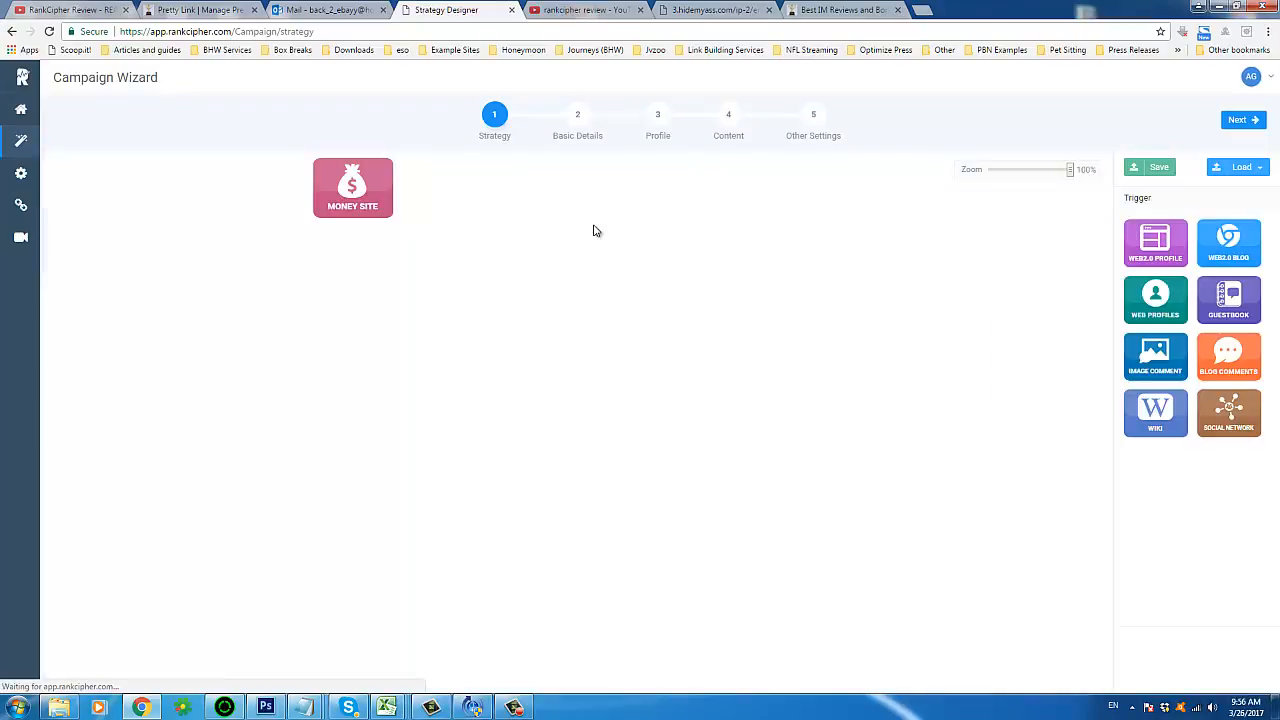
{"action": "left_click_drag", "start_coordinate": [360, 182], "coordinate": [585, 174]}
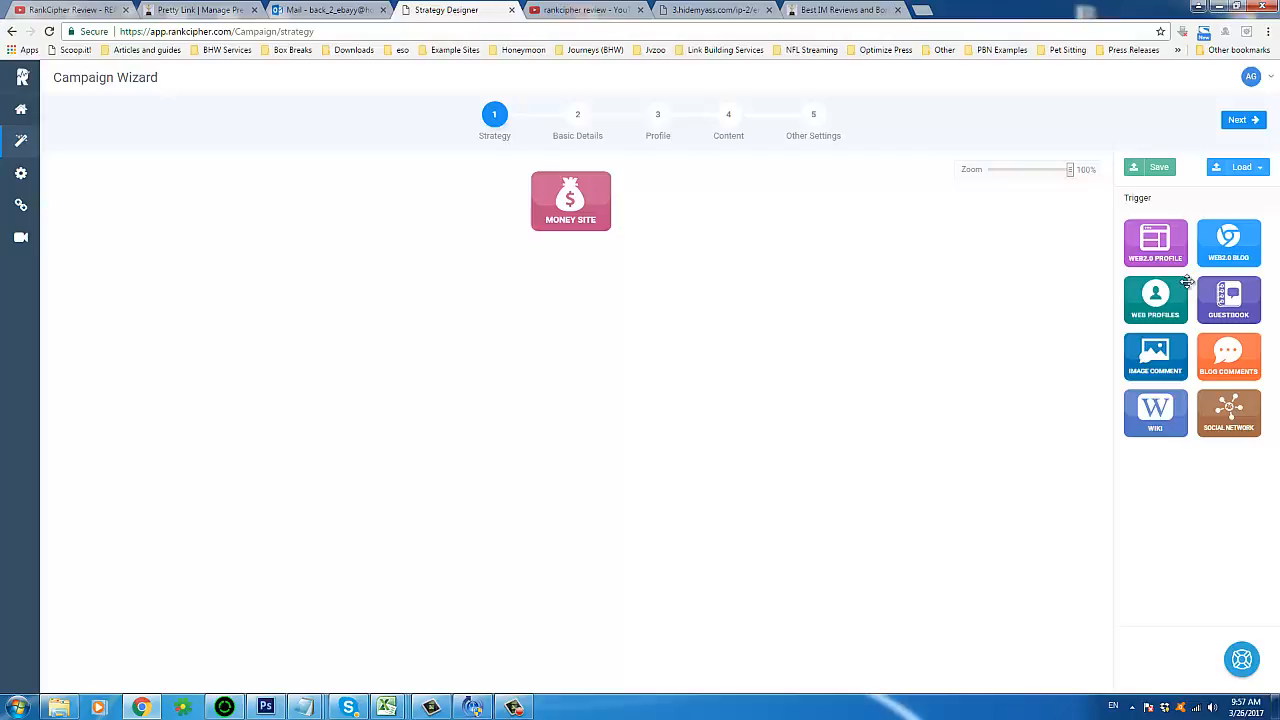
{"action": "left_click_drag", "start_coordinate": [1236, 252], "coordinate": [573, 306]}
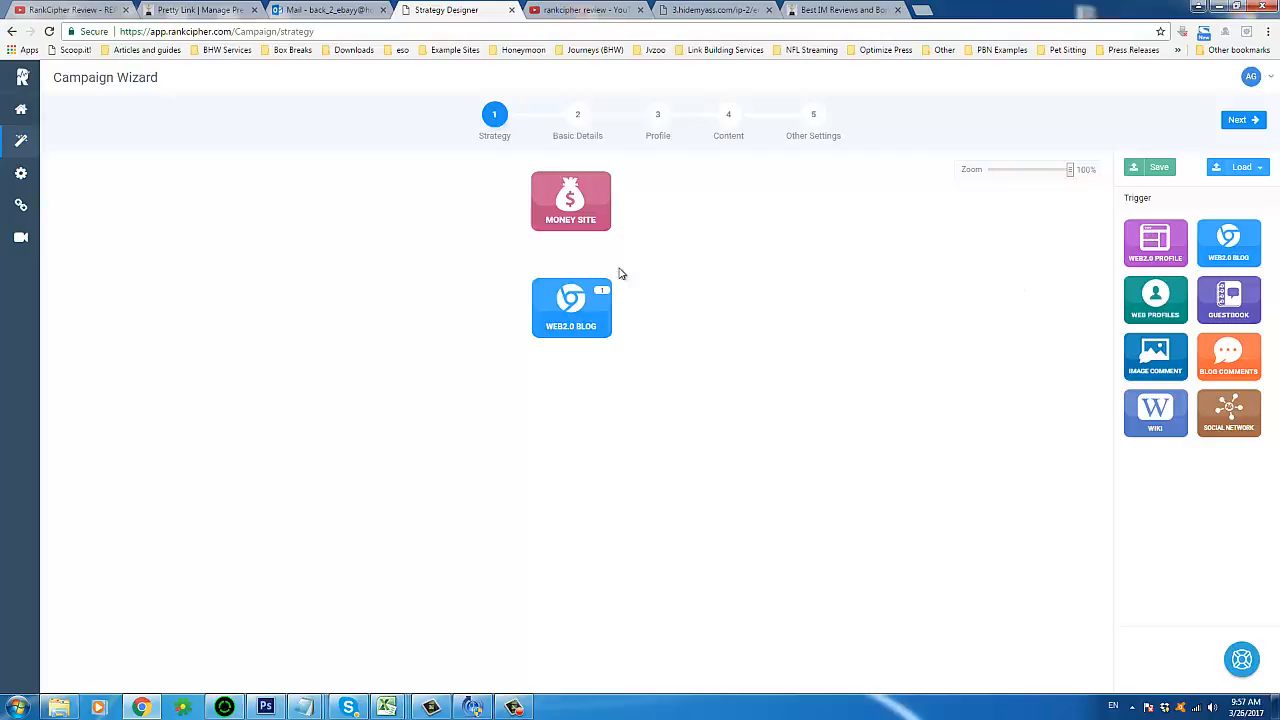
{"action": "mouse_move", "coordinate": [570, 277]}
{"action": "left_click_drag", "start_coordinate": [571, 277], "coordinate": [571, 231]}
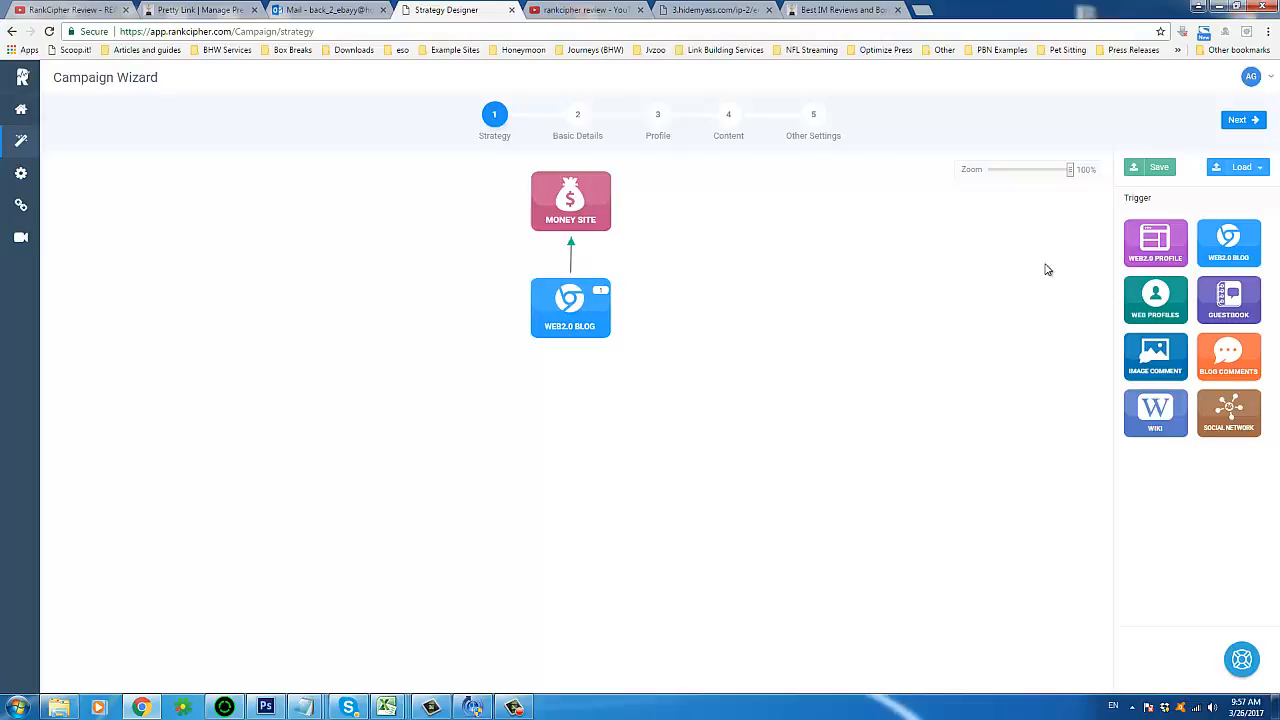
Add Web2.0 Profile, Web Profiles, Image Comment, Blog Comments and Guestbook blocks in a row beneath the Web2.0 Blog block.
{"action": "left_click_drag", "start_coordinate": [1160, 242], "coordinate": [427, 388]}
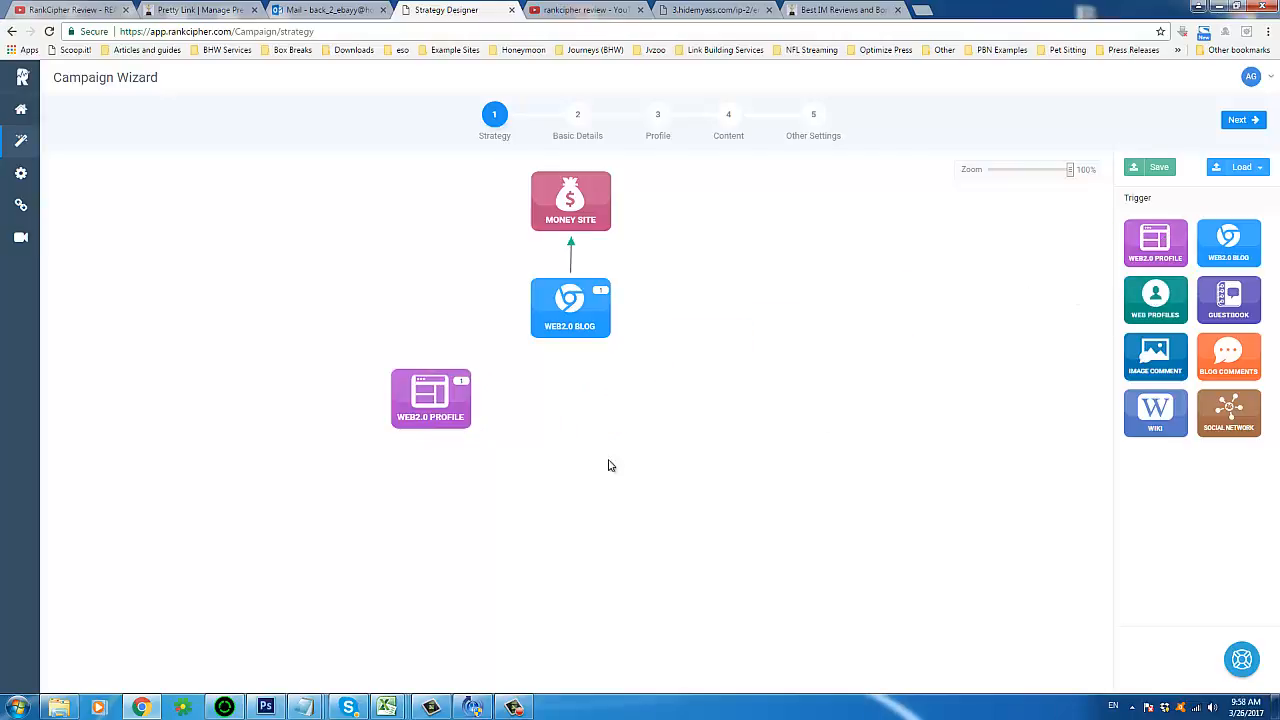
{"action": "left_click_drag", "start_coordinate": [1152, 292], "coordinate": [512, 423]}
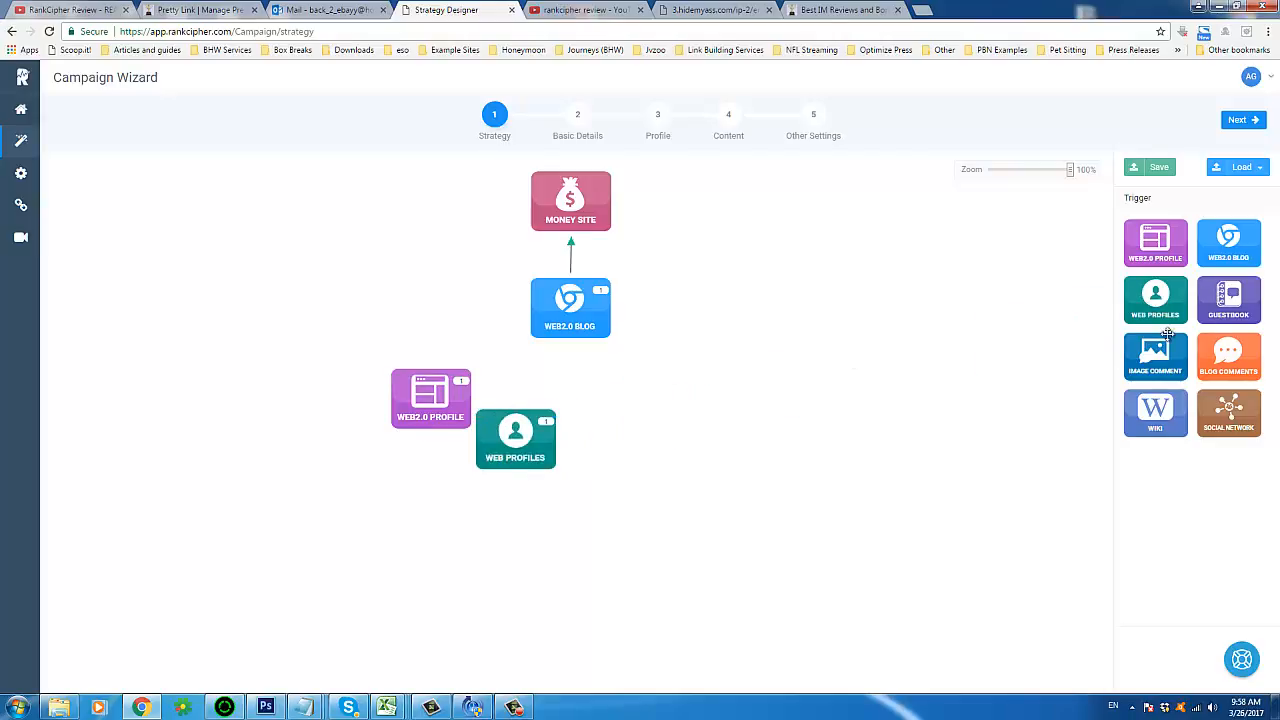
{"action": "left_click_drag", "start_coordinate": [1157, 356], "coordinate": [596, 432]}
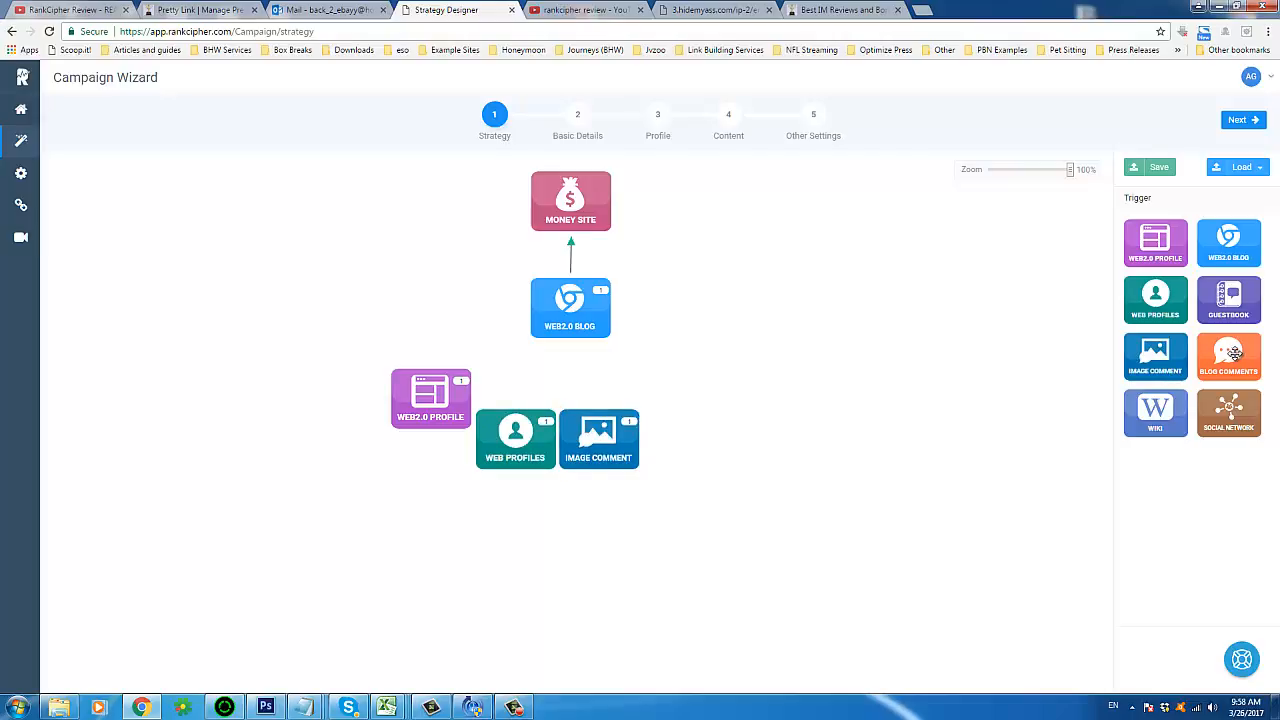
{"action": "left_click_drag", "start_coordinate": [1239, 354], "coordinate": [687, 431]}
{"action": "left_click_drag", "start_coordinate": [1230, 297], "coordinate": [764, 397]}
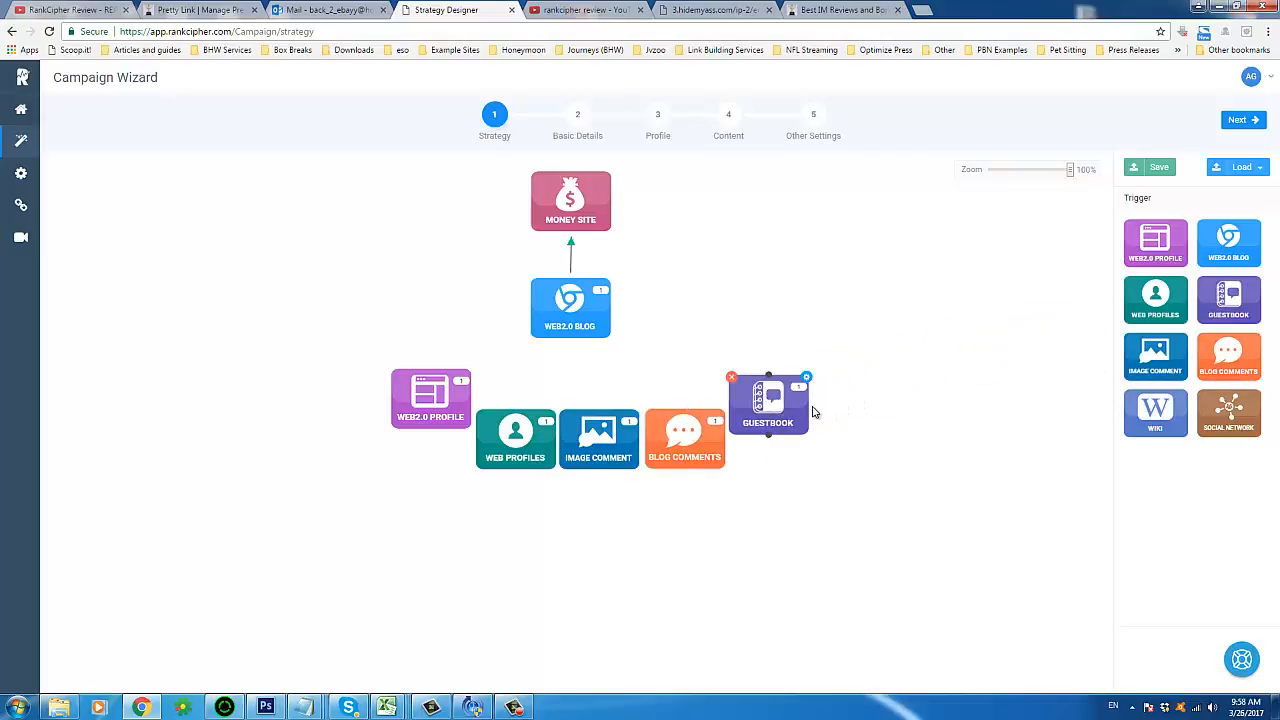
Centre the Web2.0 Blog block over the lower tier and lower the Web2.0 Profile and Guestbook blocks slightly.
{"action": "left_click_drag", "start_coordinate": [588, 316], "coordinate": [603, 316]}
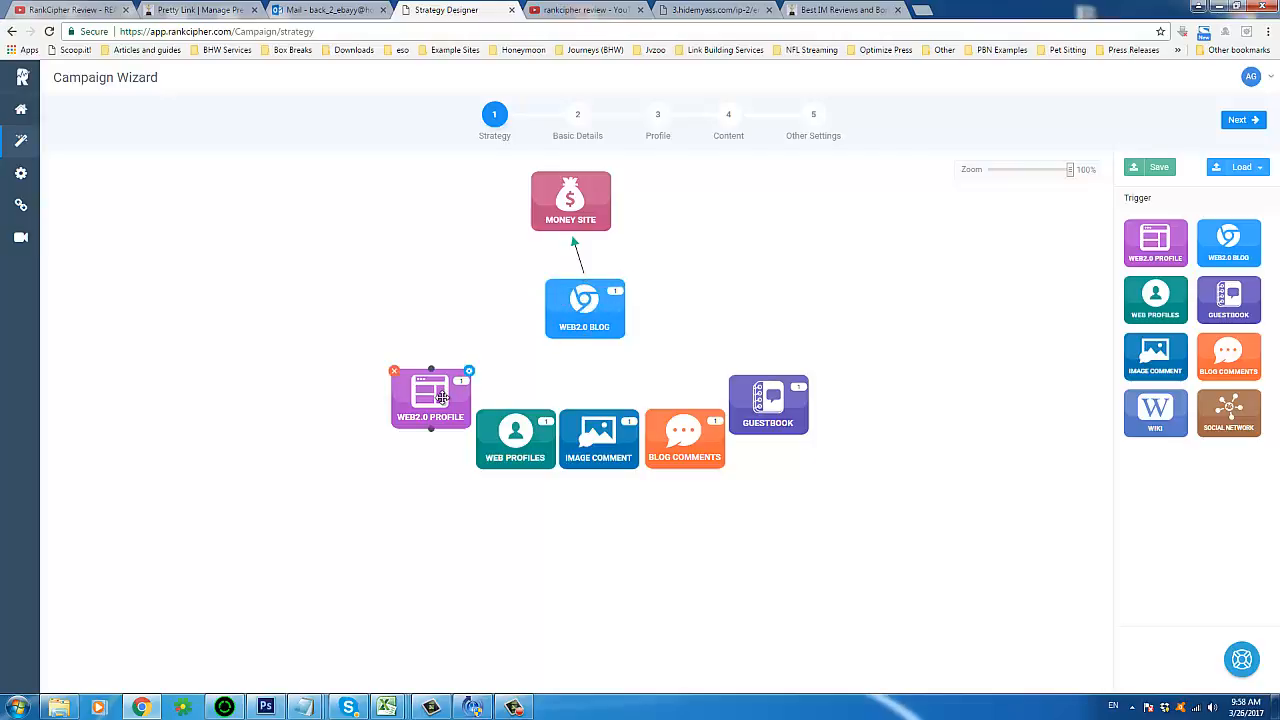
{"action": "left_click_drag", "start_coordinate": [443, 398], "coordinate": [443, 408]}
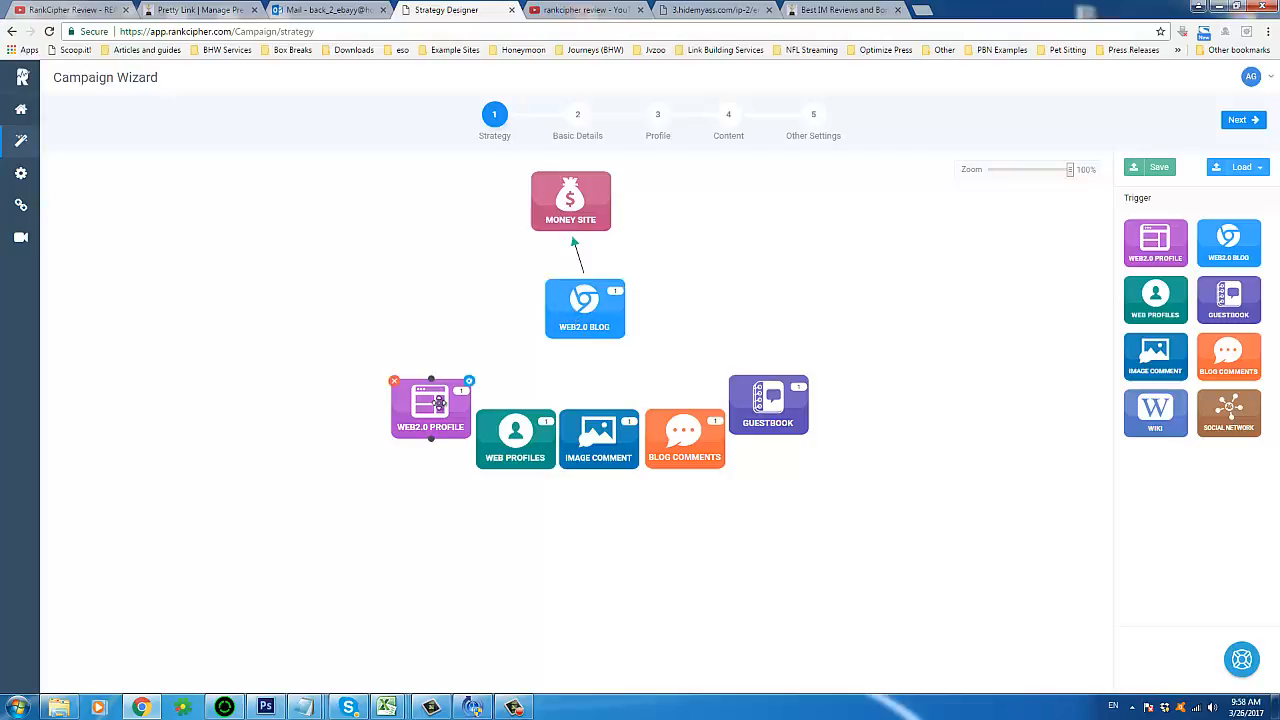
{"action": "left_click_drag", "start_coordinate": [440, 398], "coordinate": [440, 410]}
{"action": "left_click_drag", "start_coordinate": [761, 414], "coordinate": [761, 424]}
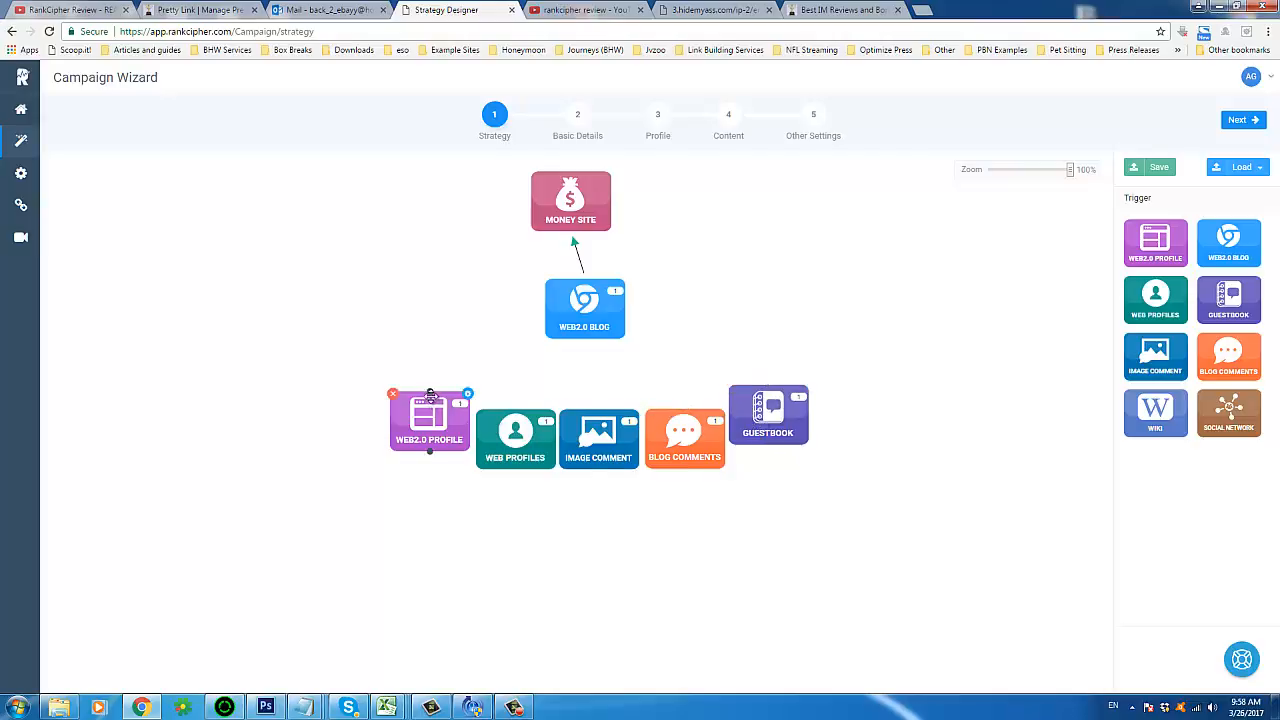
Link the Web2.0 Profile, Web Profiles, Image Comment, Blog Comments and Guestbook blocks to the Web2.0 Blog block above them.
{"action": "left_click_drag", "start_coordinate": [429, 390], "coordinate": [586, 343]}
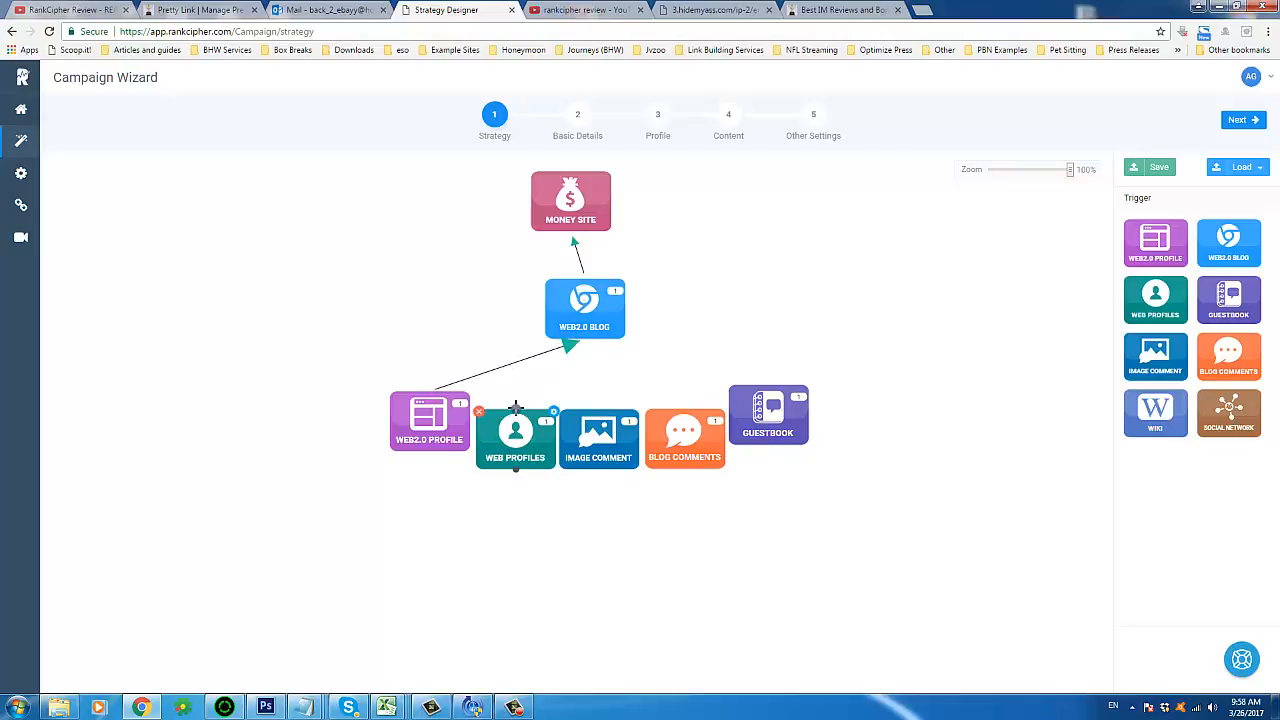
{"action": "left_click_drag", "start_coordinate": [520, 406], "coordinate": [582, 344]}
{"action": "left_click_drag", "start_coordinate": [599, 408], "coordinate": [586, 350]}
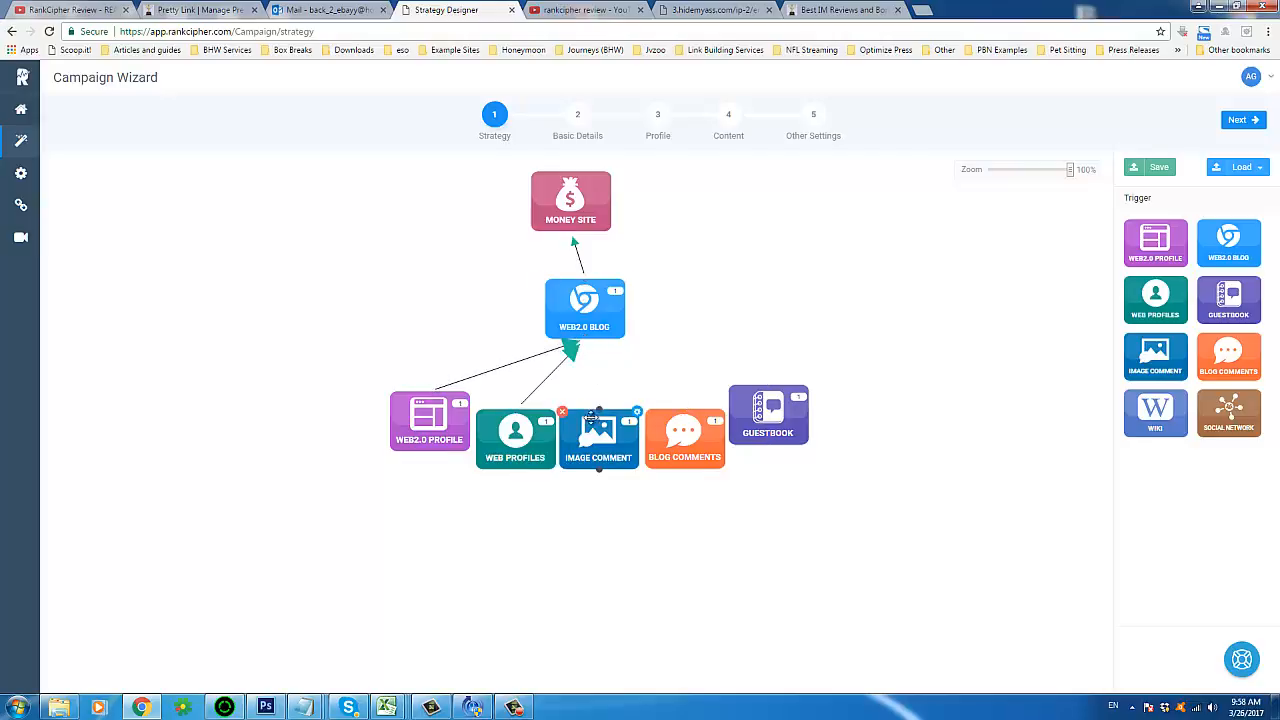
{"action": "left_click_drag", "start_coordinate": [599, 408], "coordinate": [590, 346]}
{"action": "mouse_move", "coordinate": [685, 408]}
{"action": "left_click_drag", "start_coordinate": [685, 408], "coordinate": [590, 337]}
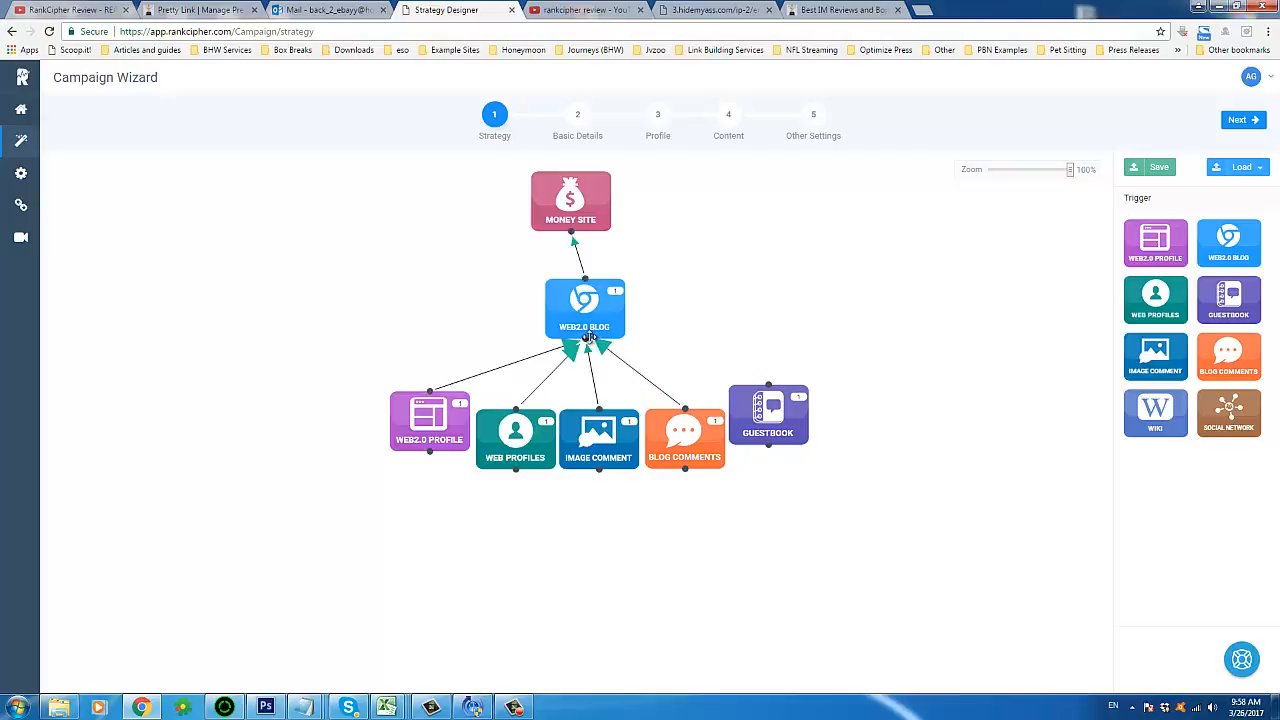
{"action": "mouse_move", "coordinate": [760, 385]}
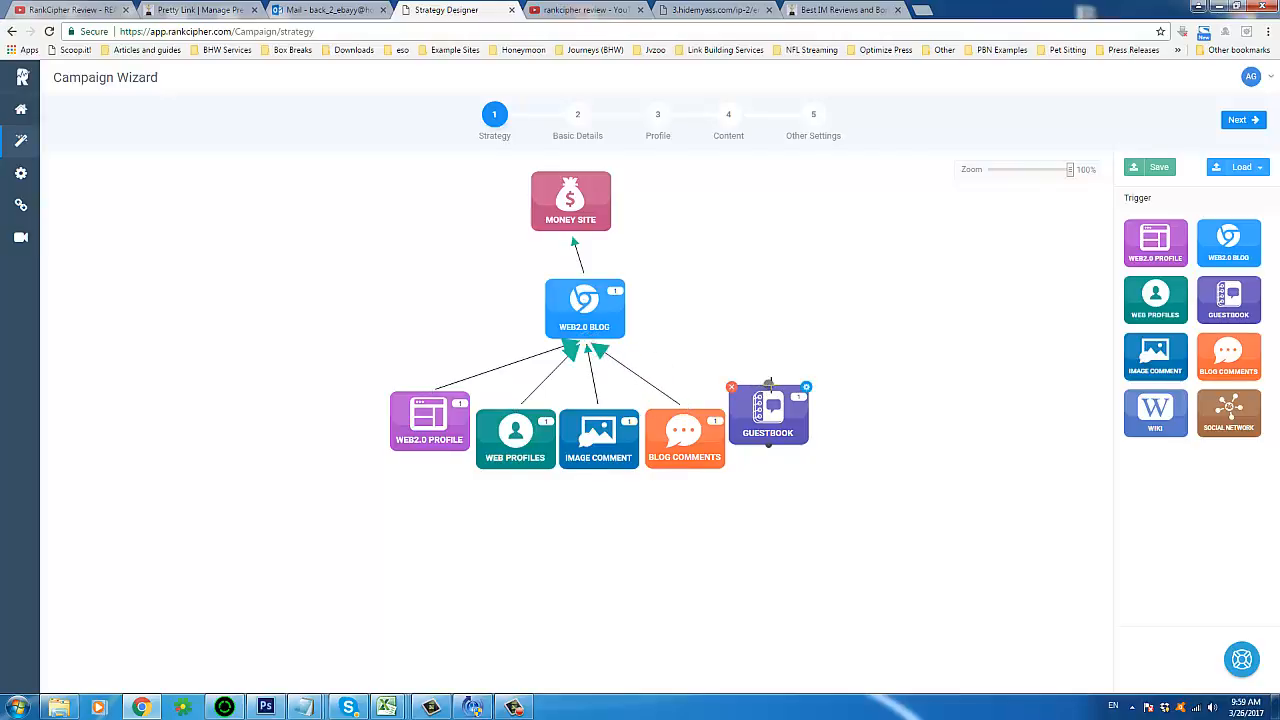
{"action": "left_click_drag", "start_coordinate": [768, 384], "coordinate": [609, 347]}
Shift the Web2.0 Blog block slightly left and place a Wiki block and a Social Network block on either side of it.
{"action": "mouse_move", "coordinate": [455, 402]}
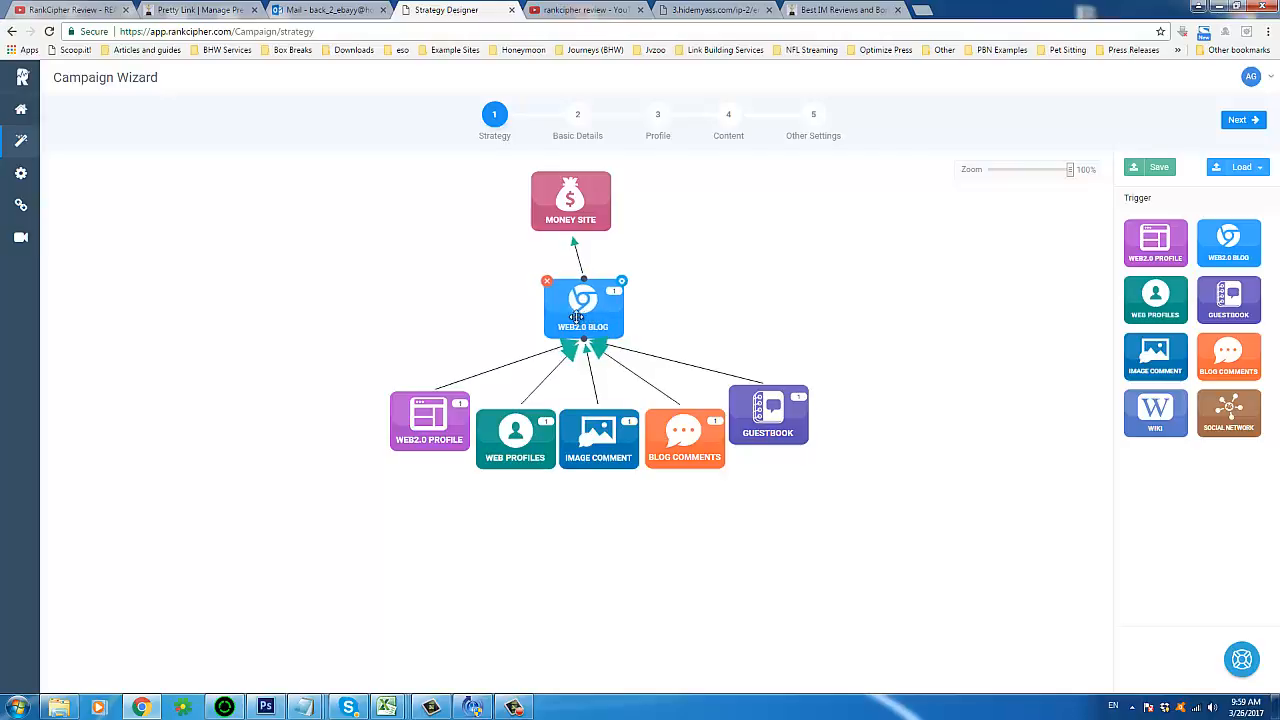
{"action": "left_click_drag", "start_coordinate": [596, 318], "coordinate": [552, 312]}
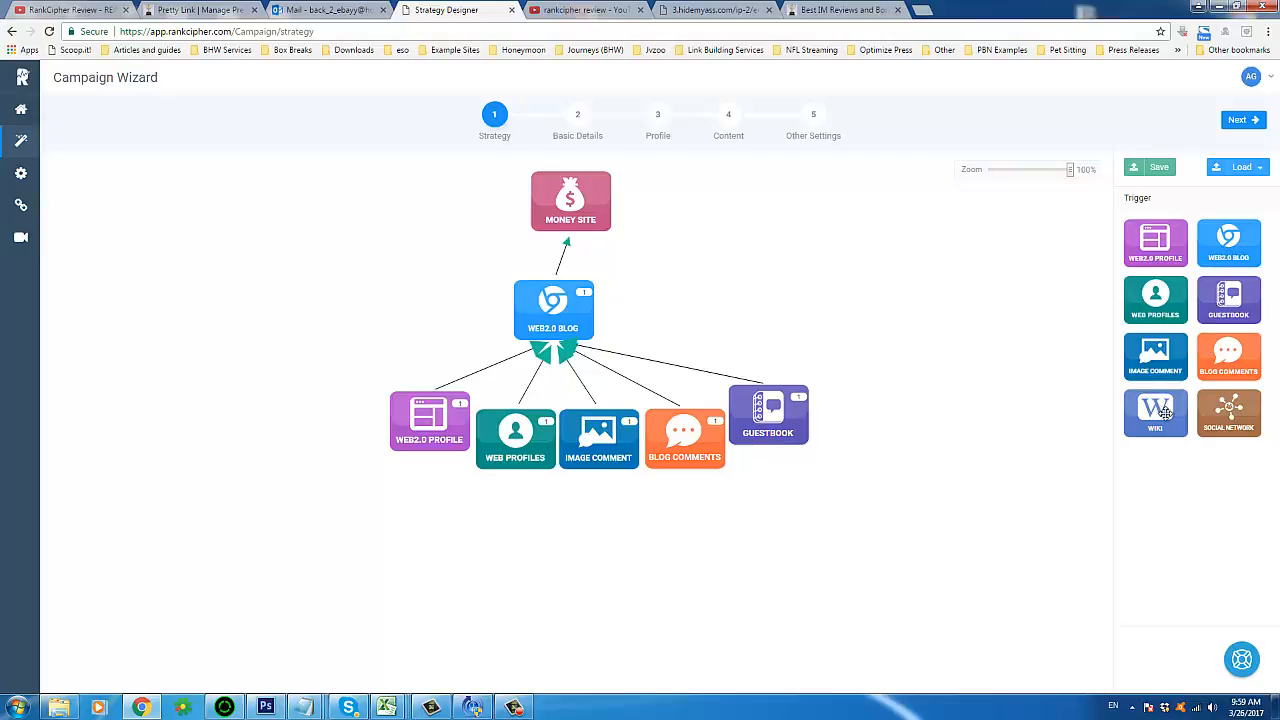
{"action": "left_click_drag", "start_coordinate": [1165, 414], "coordinate": [725, 303]}
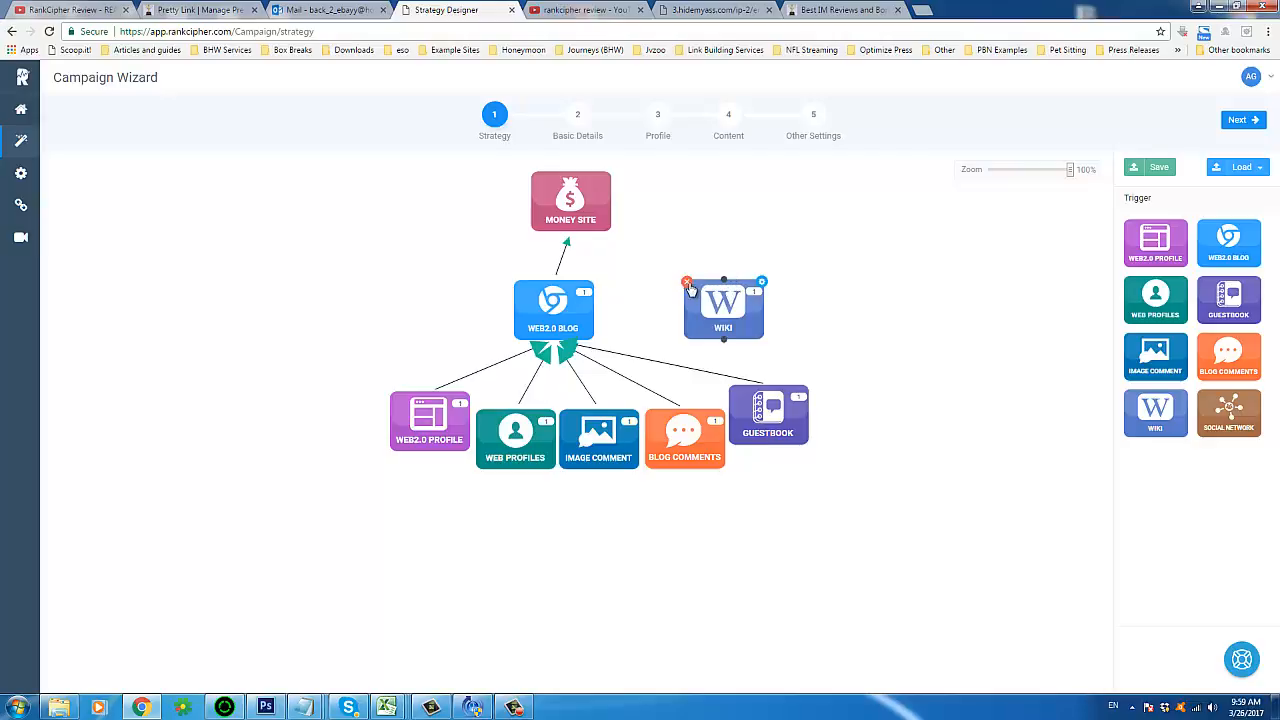
{"action": "left_click", "coordinate": [688, 285]}
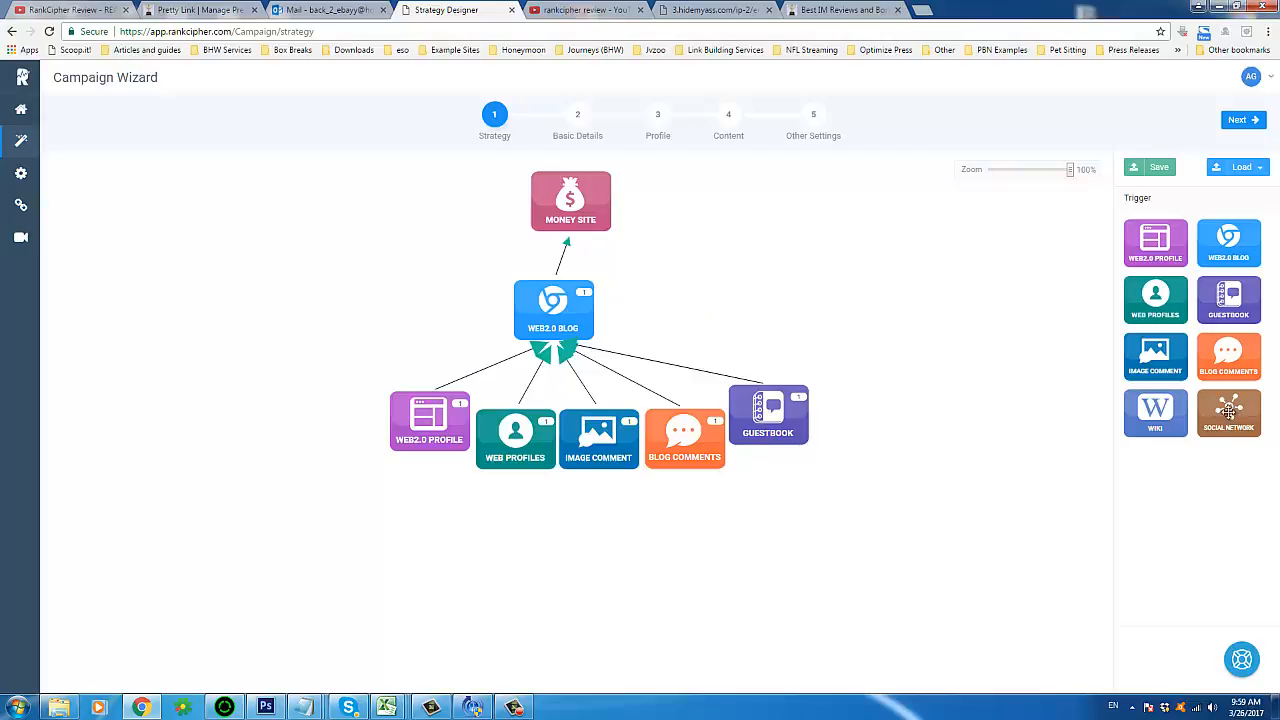
{"action": "left_click_drag", "start_coordinate": [1230, 410], "coordinate": [693, 305]}
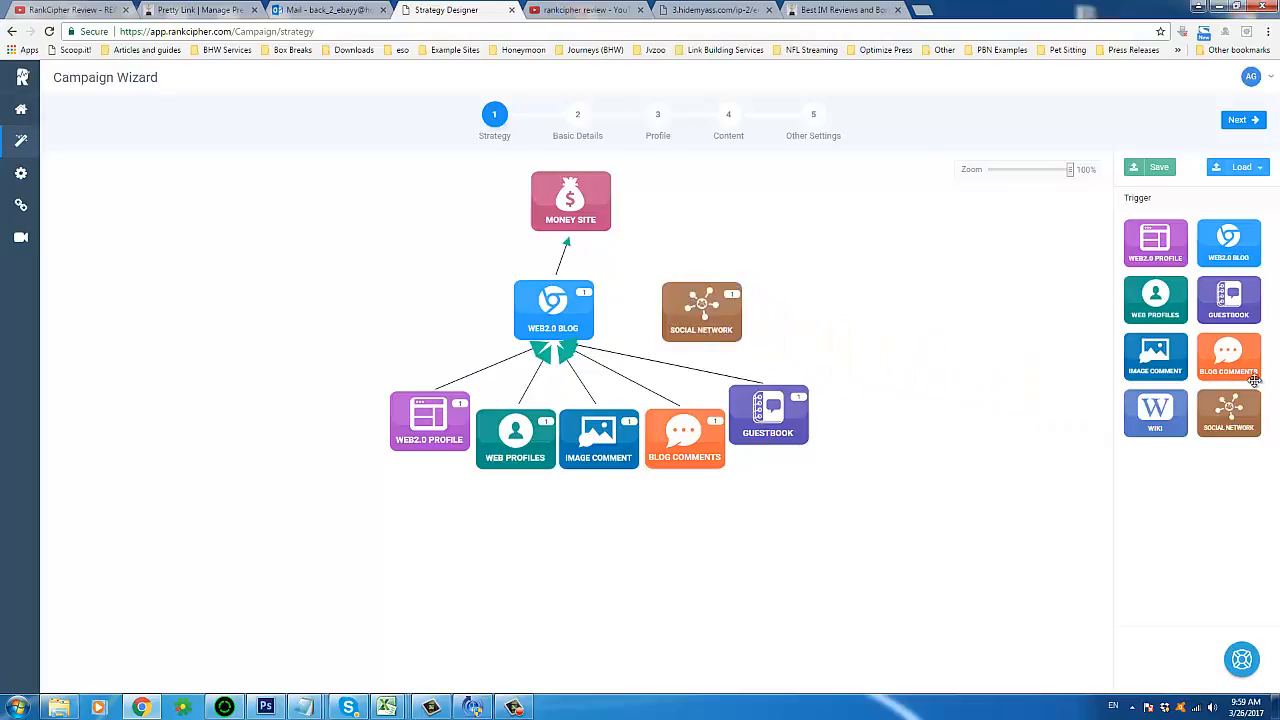
{"action": "left_click_drag", "start_coordinate": [1162, 418], "coordinate": [588, 305]}
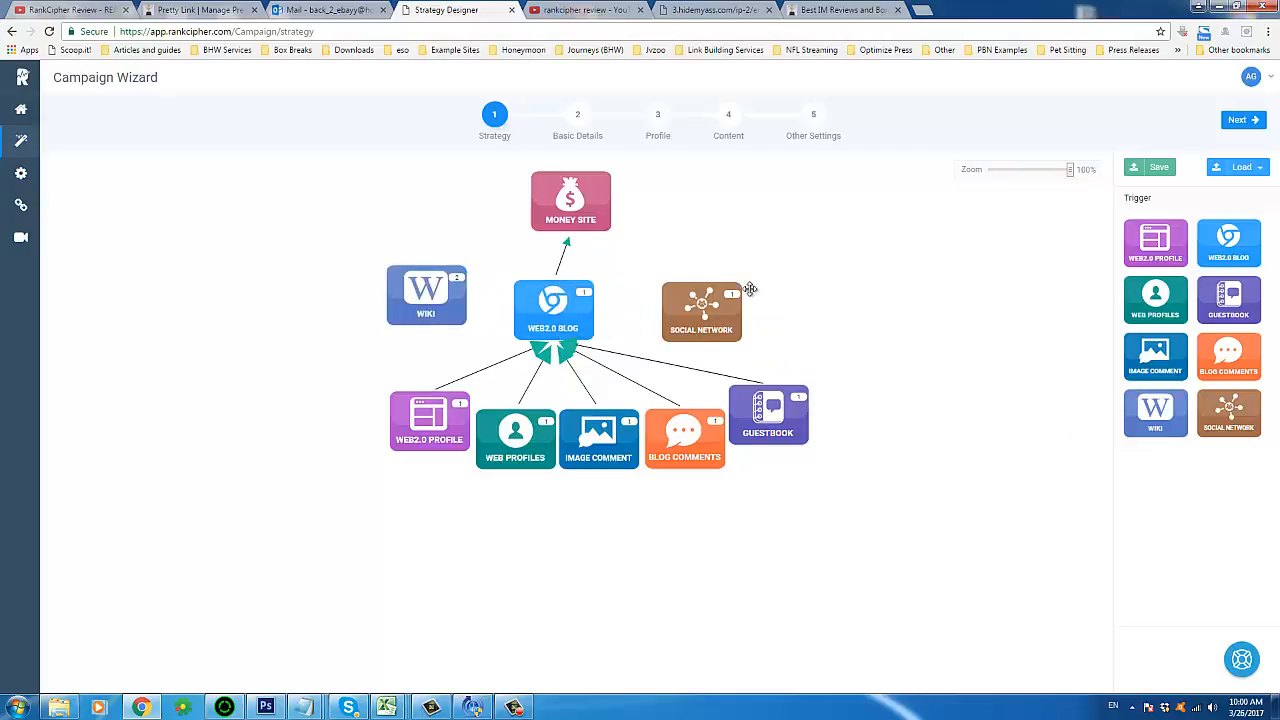
Link both the Wiki block and the Social Network block to the Money Site block.
{"action": "mouse_move", "coordinate": [427, 292]}
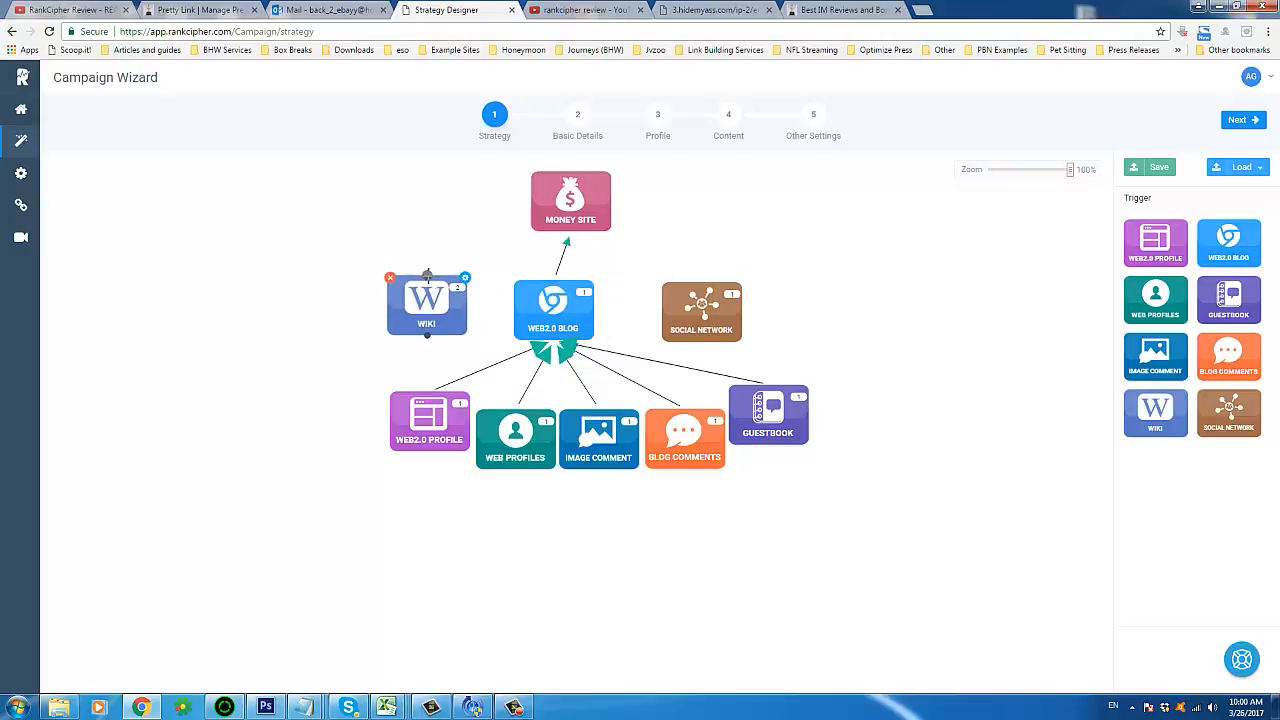
{"action": "left_click_drag", "start_coordinate": [427, 274], "coordinate": [565, 240]}
{"action": "mouse_move", "coordinate": [701, 290]}
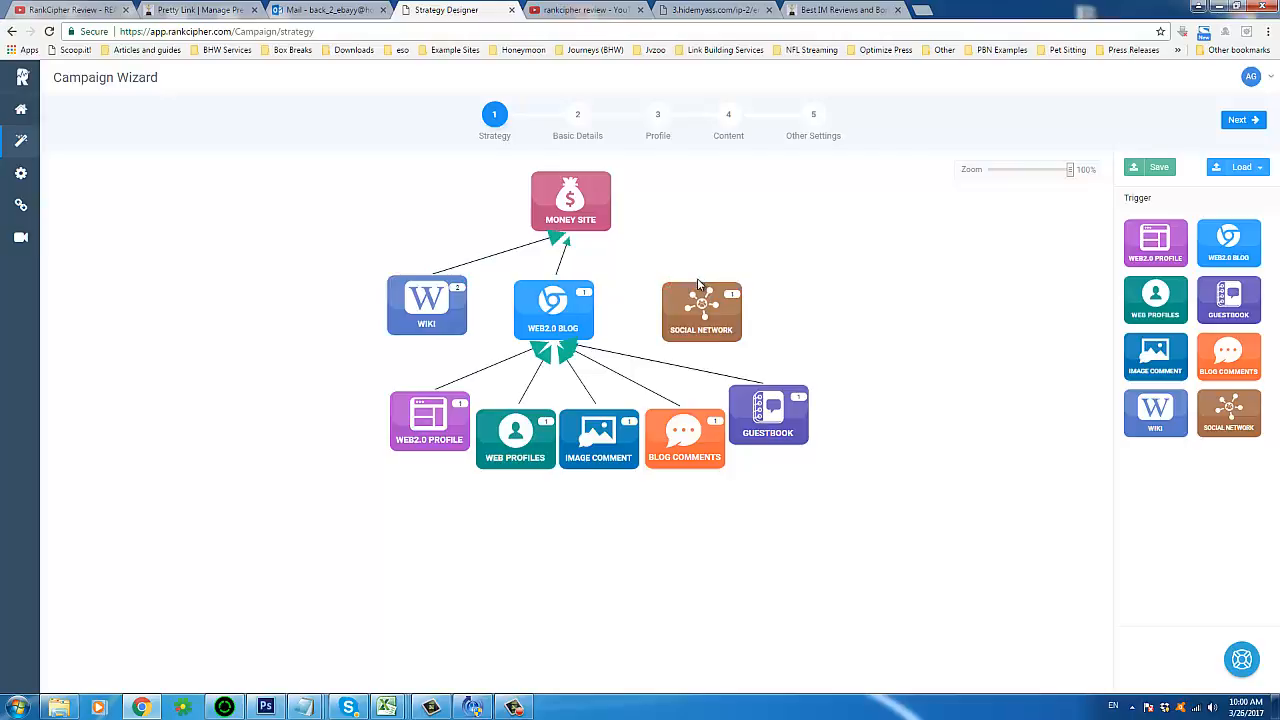
{"action": "left_click_drag", "start_coordinate": [701, 283], "coordinate": [574, 238]}
Move the Social Network block farther from the Money Site and link new Web Profiles and Web2.0 Profile blocks beneath it.
{"action": "left_click_drag", "start_coordinate": [728, 320], "coordinate": [805, 291]}
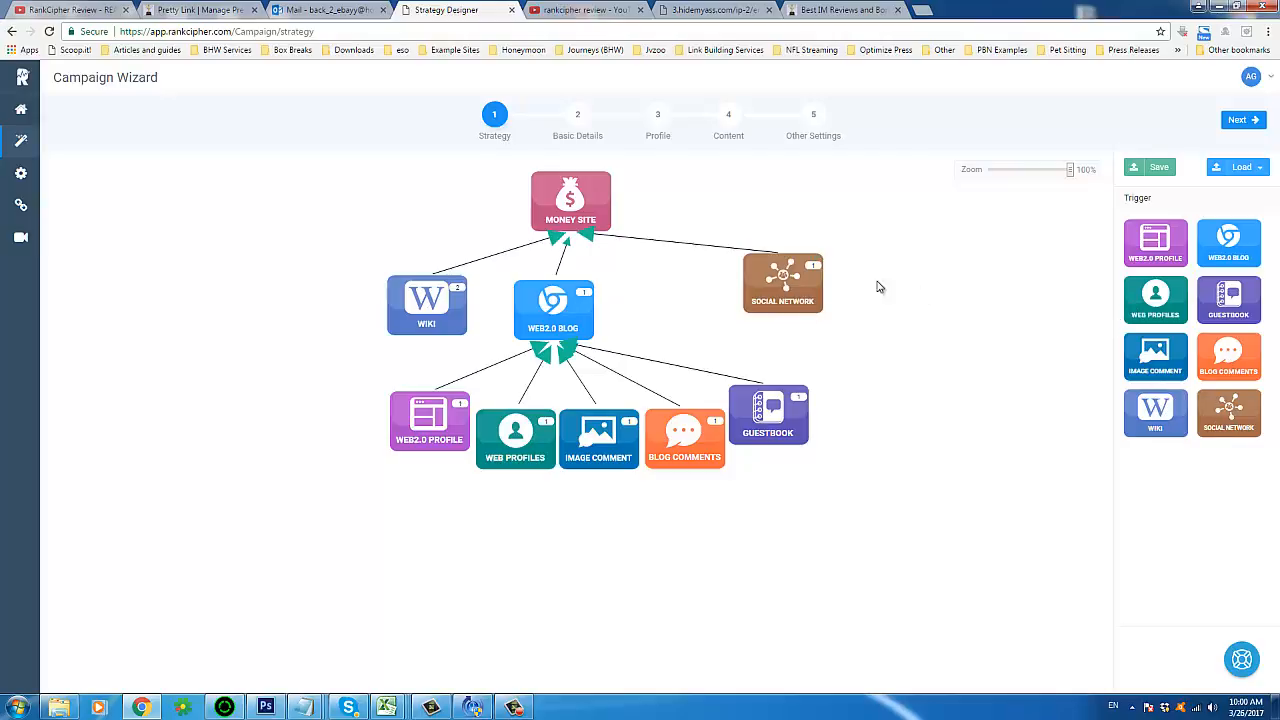
{"action": "mouse_move", "coordinate": [793, 277]}
{"action": "left_click_drag", "start_coordinate": [781, 283], "coordinate": [865, 270]}
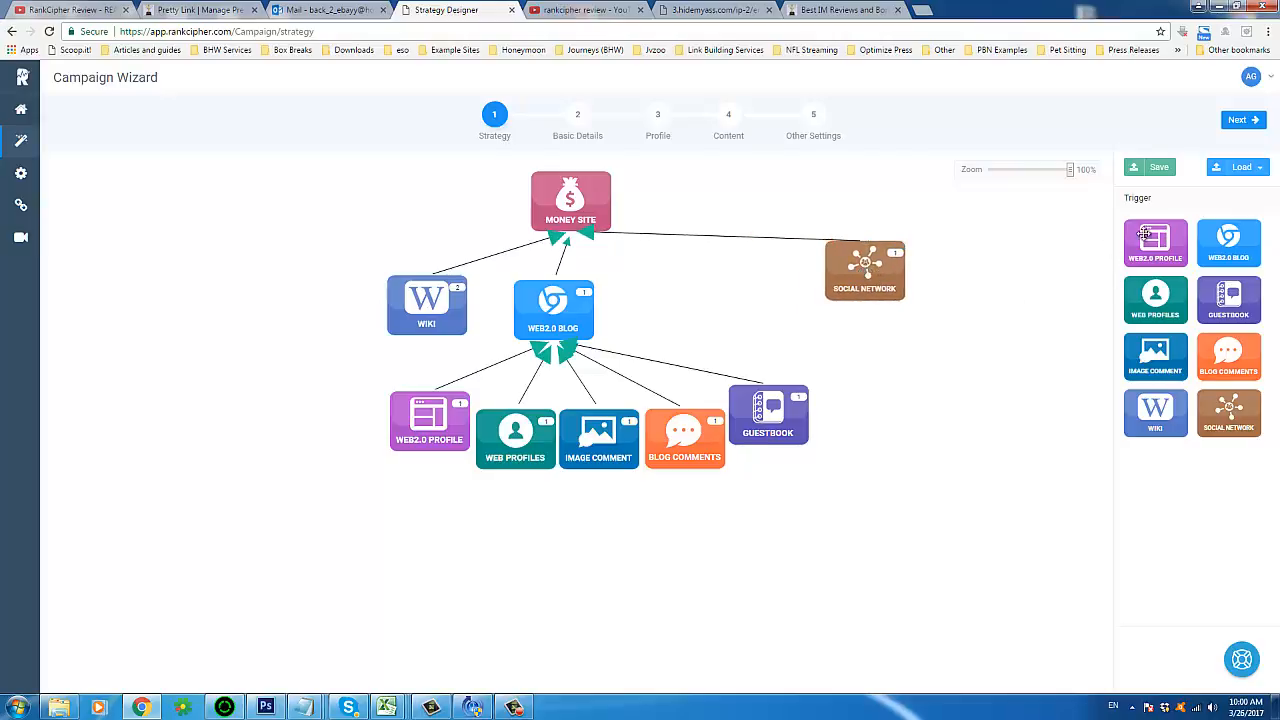
{"action": "left_click_drag", "start_coordinate": [1143, 236], "coordinate": [864, 302]}
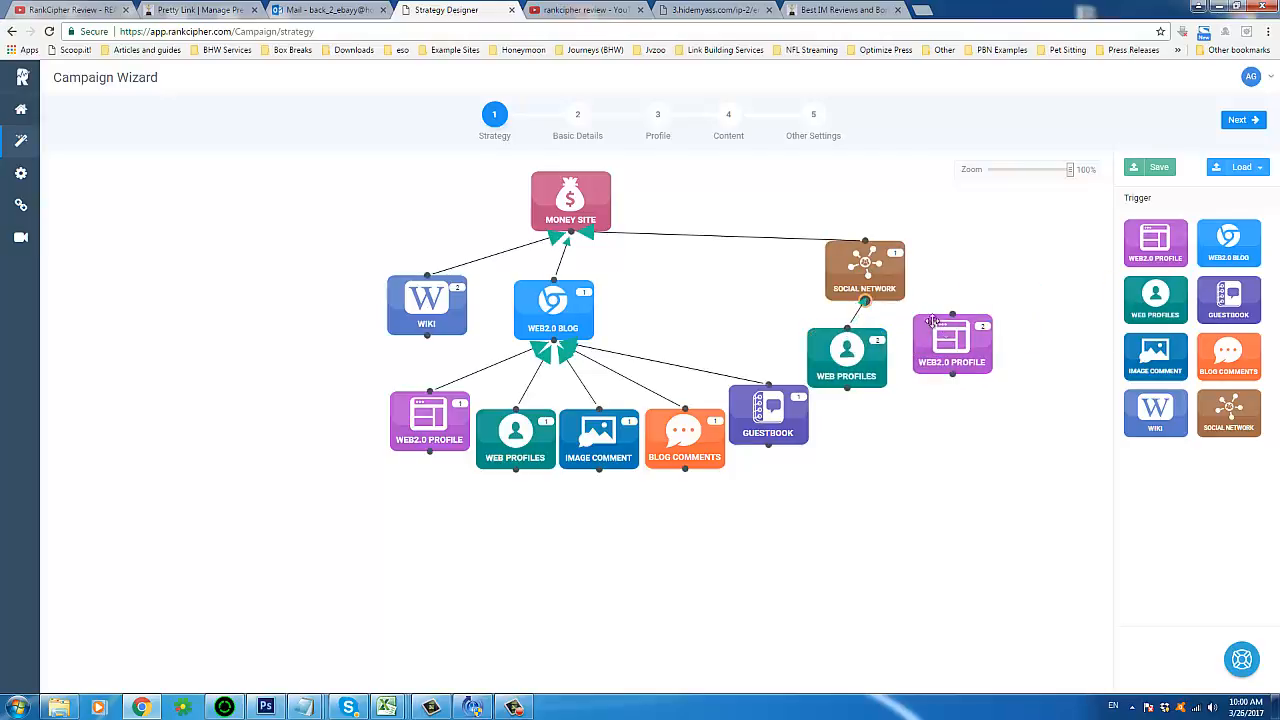
{"action": "left_click_drag", "start_coordinate": [950, 343], "coordinate": [864, 292]}
Move the Wiki block up and outward, and add Image Comment, Blog Comments and Guestbook blocks beneath it.
{"action": "left_click_drag", "start_coordinate": [424, 310], "coordinate": [380, 250]}
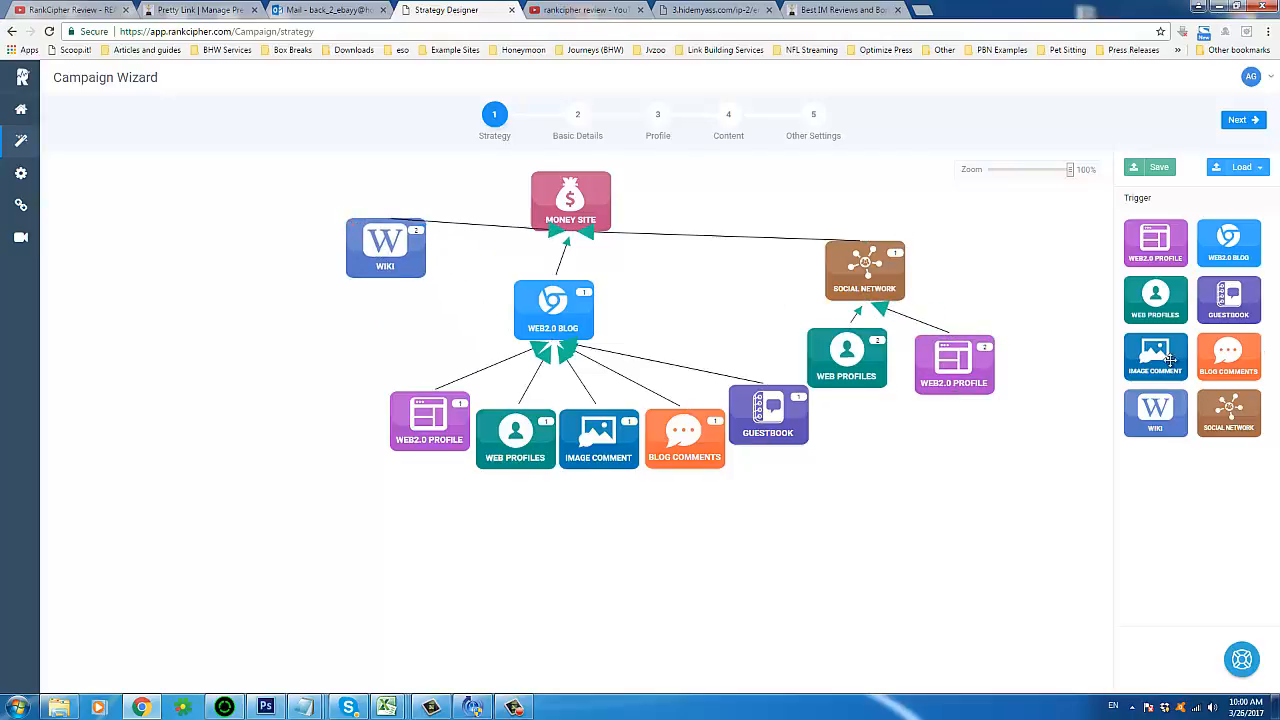
{"action": "left_click_drag", "start_coordinate": [1170, 360], "coordinate": [278, 319]}
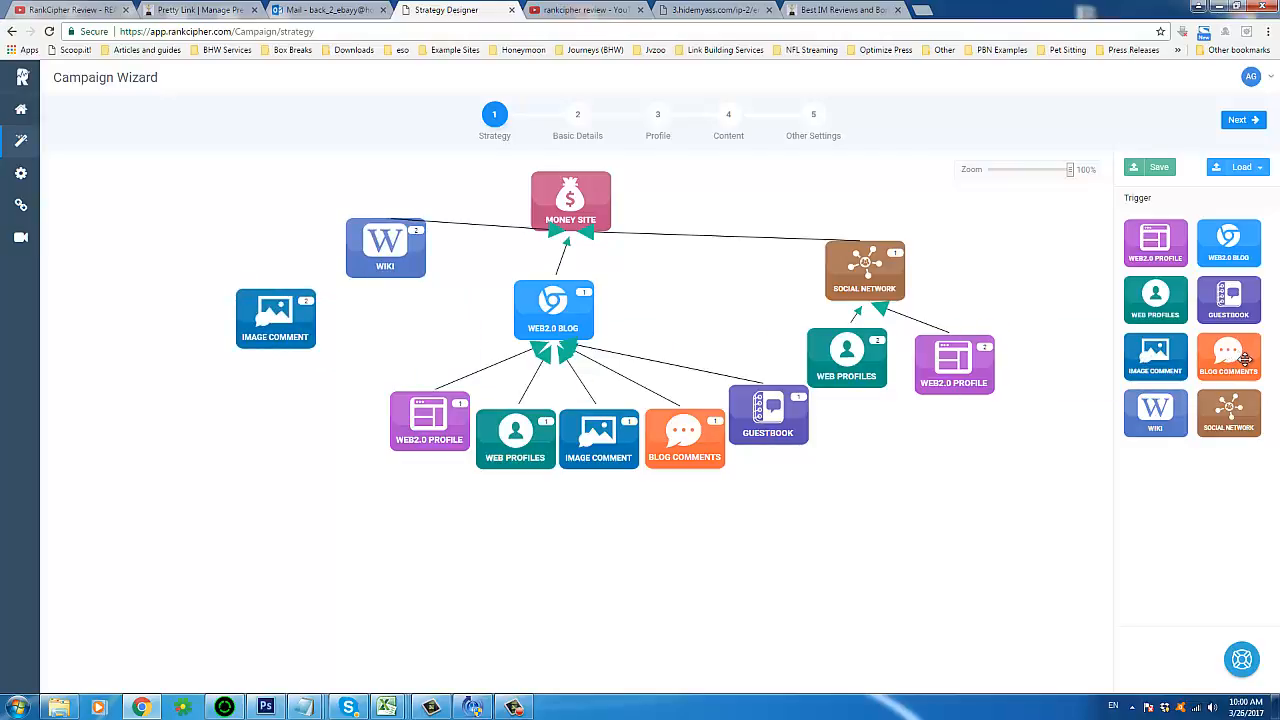
{"action": "left_click_drag", "start_coordinate": [1245, 358], "coordinate": [364, 334]}
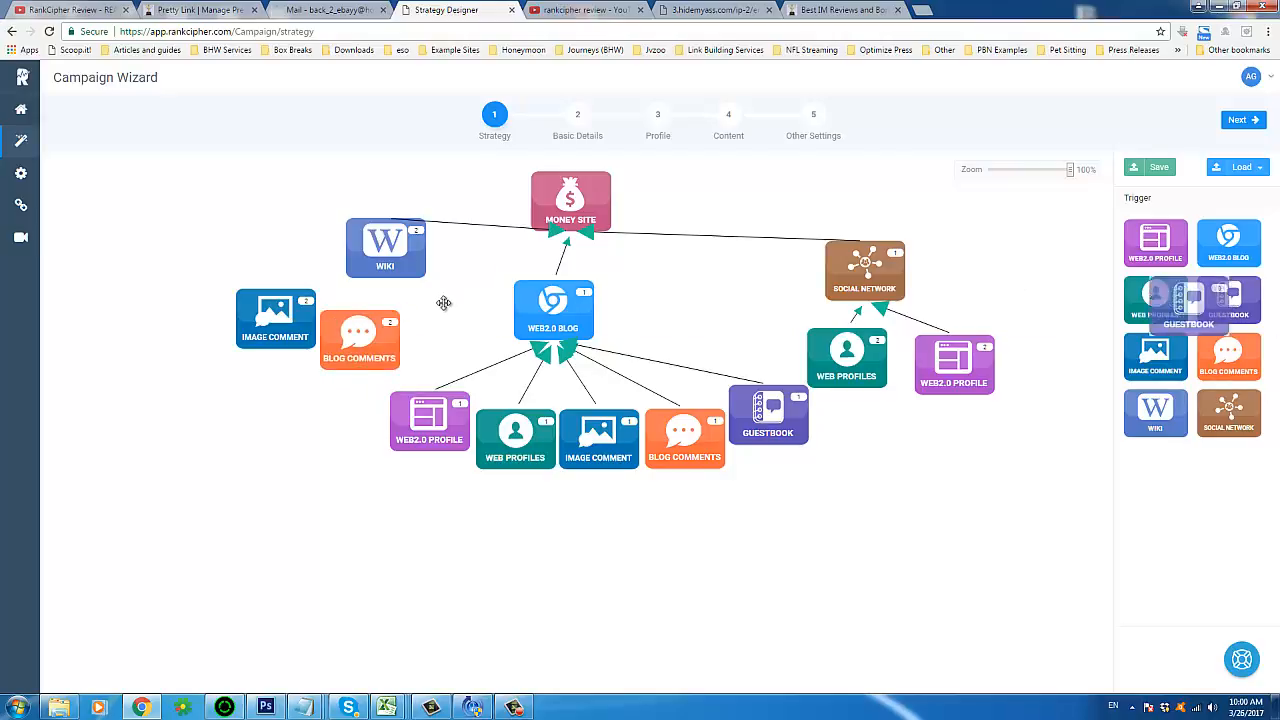
{"action": "left_click_drag", "start_coordinate": [444, 302], "coordinate": [448, 330]}
Link the new Image Comment, Blog Comments and Guestbook blocks to the Wiki block.
{"action": "left_click", "coordinate": [262, 338]}
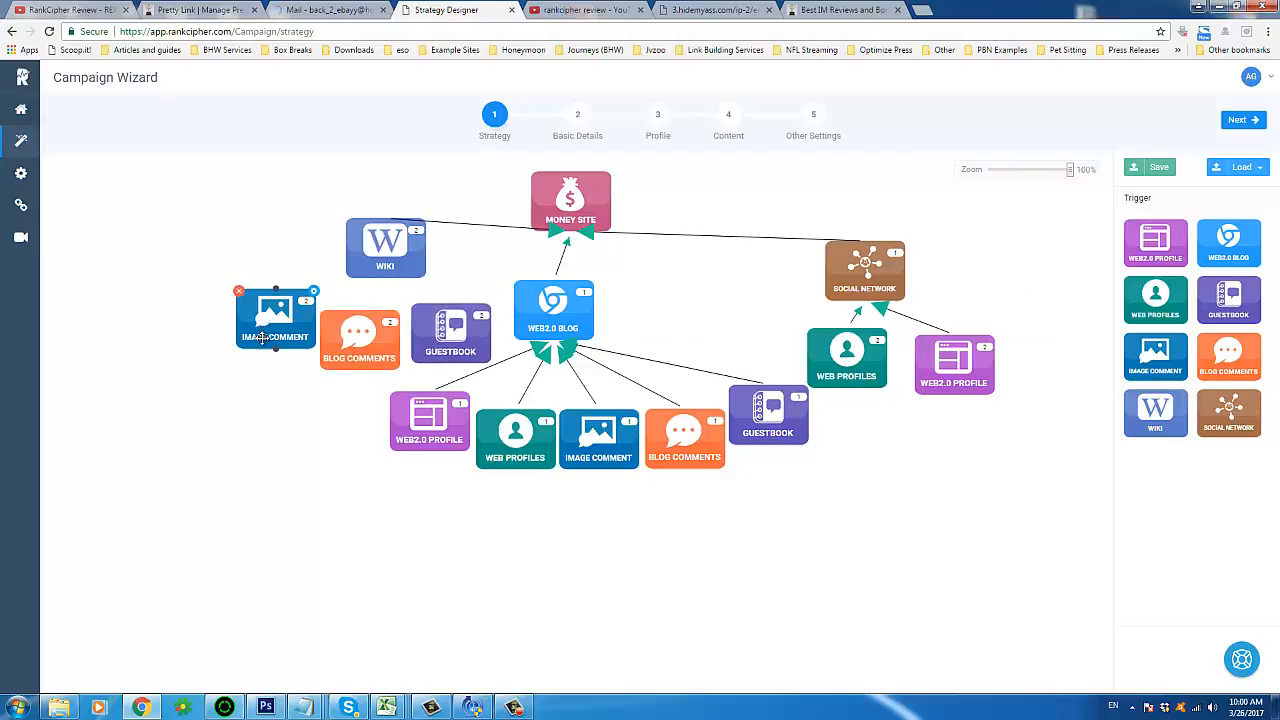
{"action": "left_click_drag", "start_coordinate": [262, 338], "coordinate": [256, 349]}
{"action": "left_click_drag", "start_coordinate": [271, 300], "coordinate": [382, 280]}
{"action": "left_click", "coordinate": [364, 311]}
{"action": "left_click", "coordinate": [455, 328]}
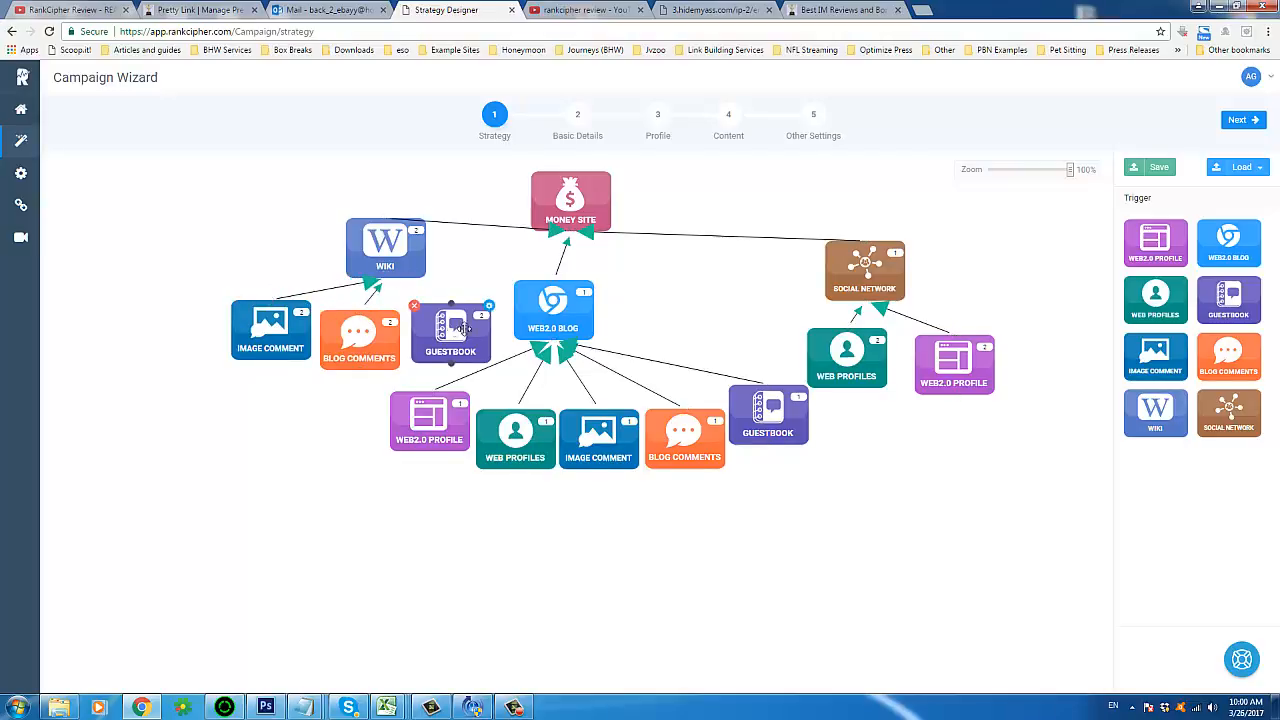
{"action": "left_click_drag", "start_coordinate": [470, 337], "coordinate": [387, 286]}
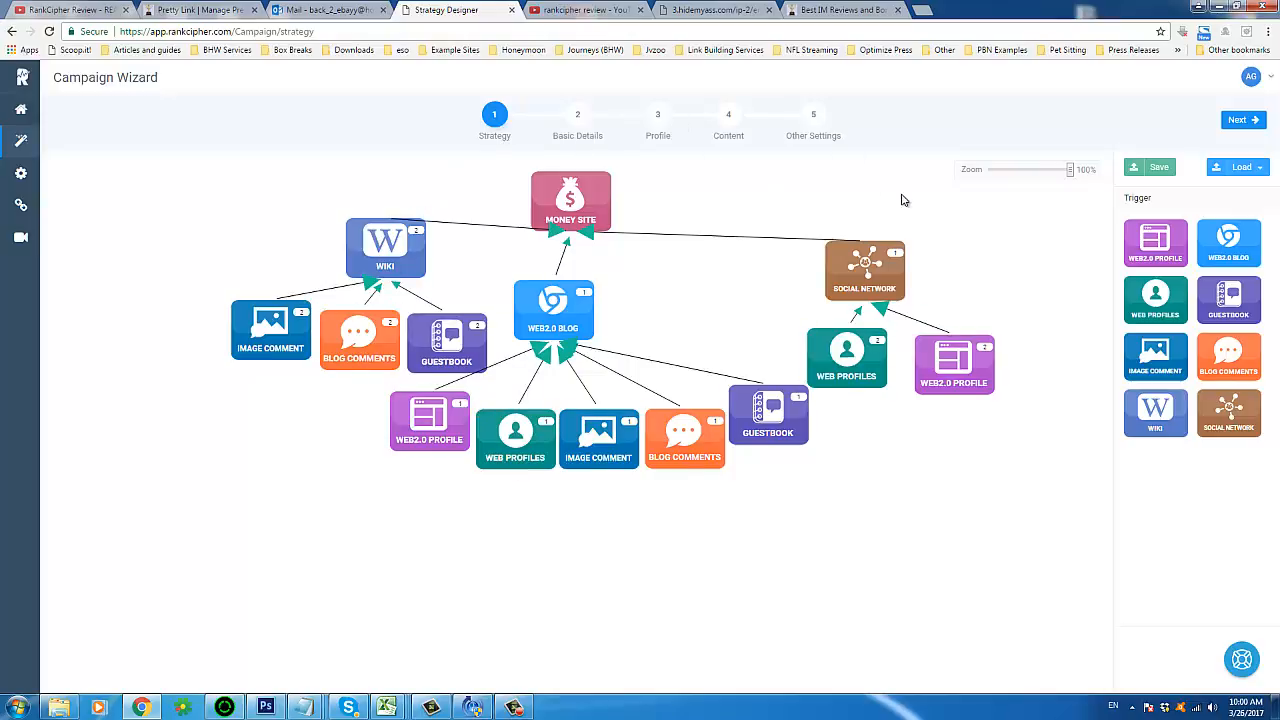
Save the finished strategy diagram.
{"action": "left_click", "coordinate": [1152, 170]}
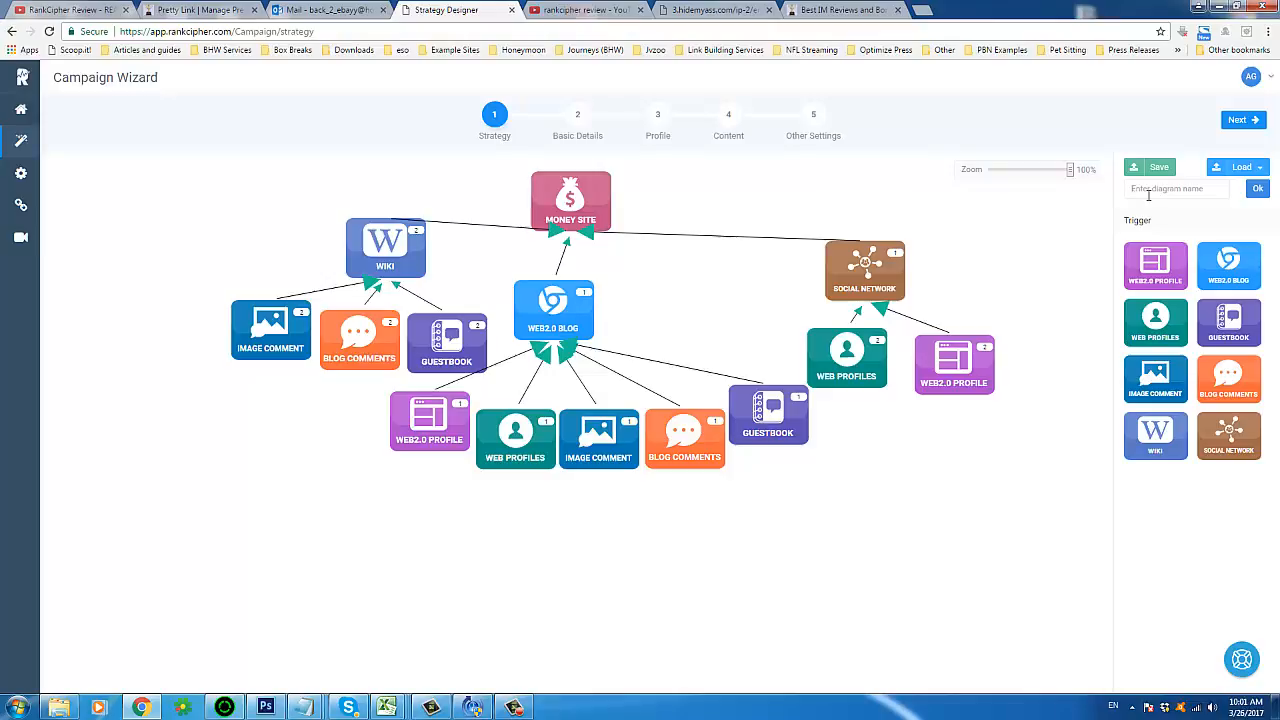
{"action": "left_click", "coordinate": [1148, 195]}
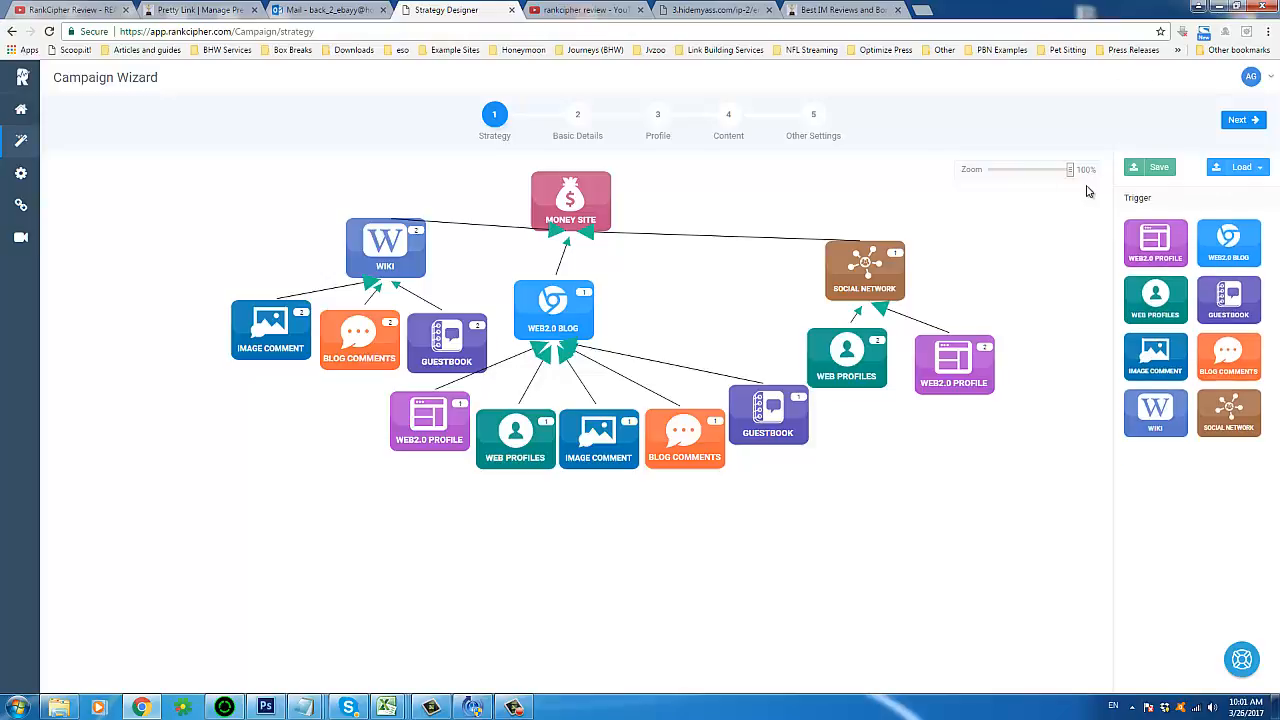
{"action": "key", "text": "Return"}
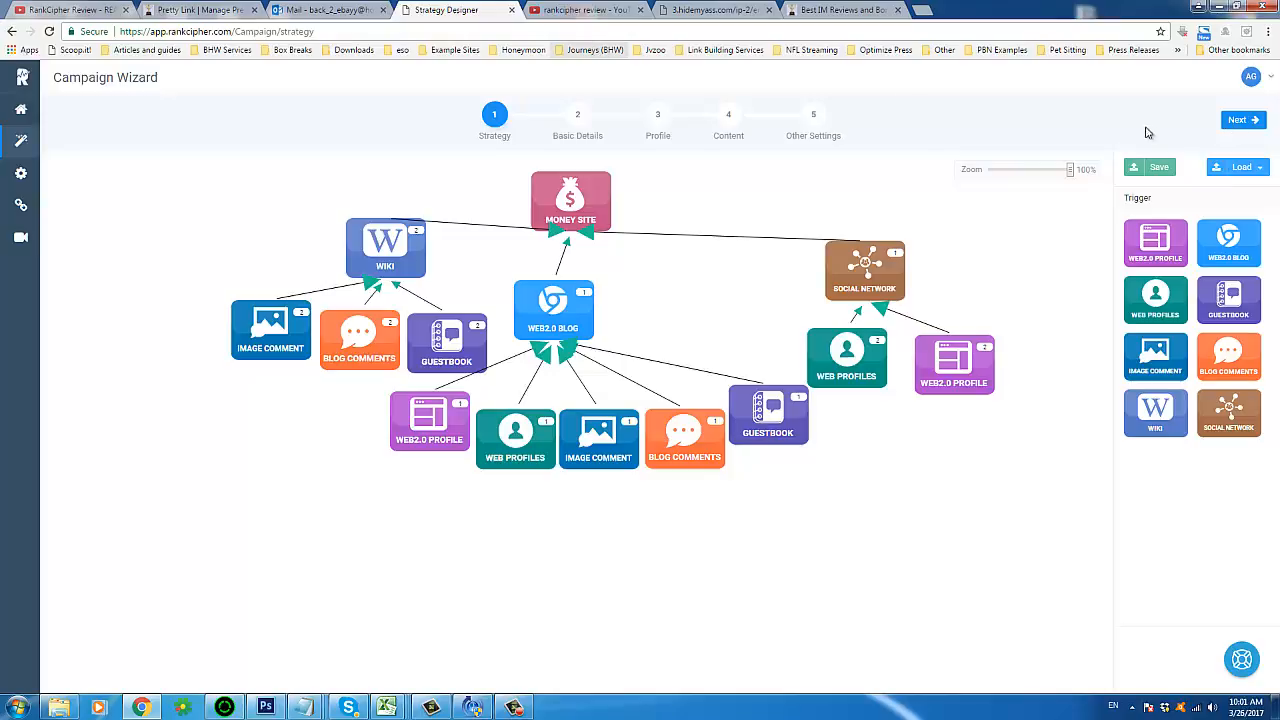
Continue to the campaign's basic details and name the campaign "Instamate #1".
{"action": "left_click", "coordinate": [1240, 121]}
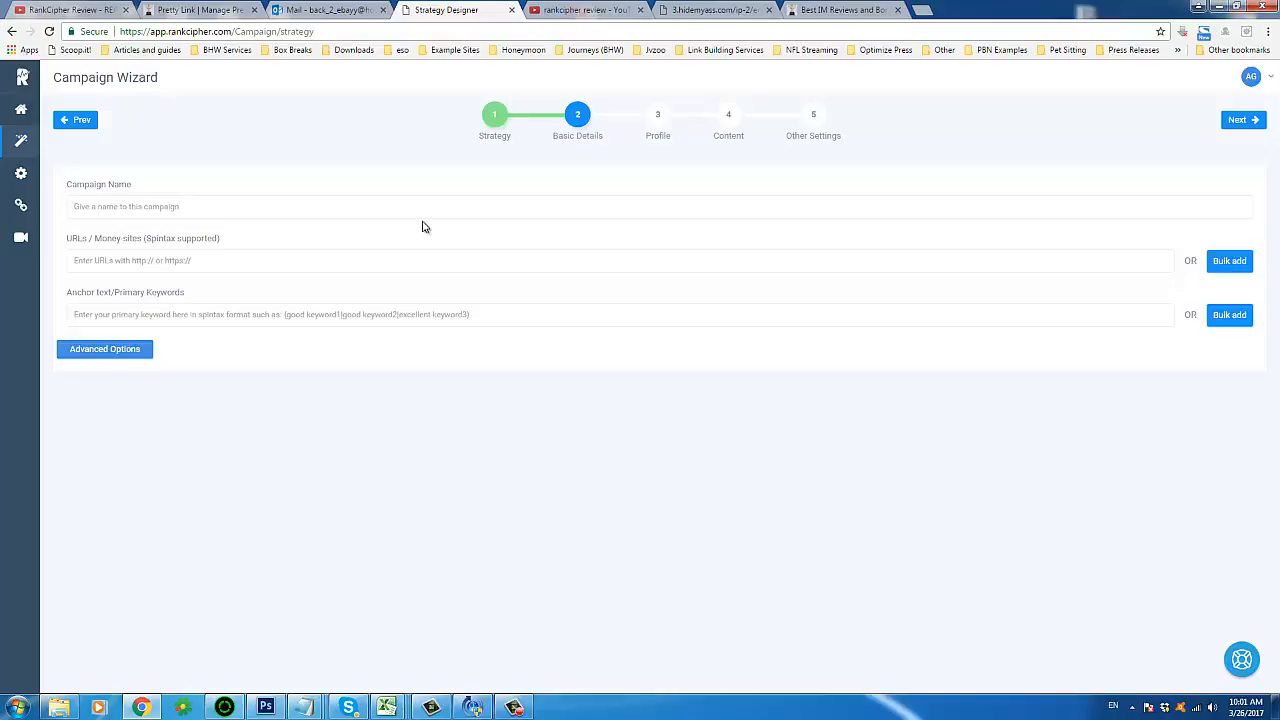
{"action": "type", "text": "i"}
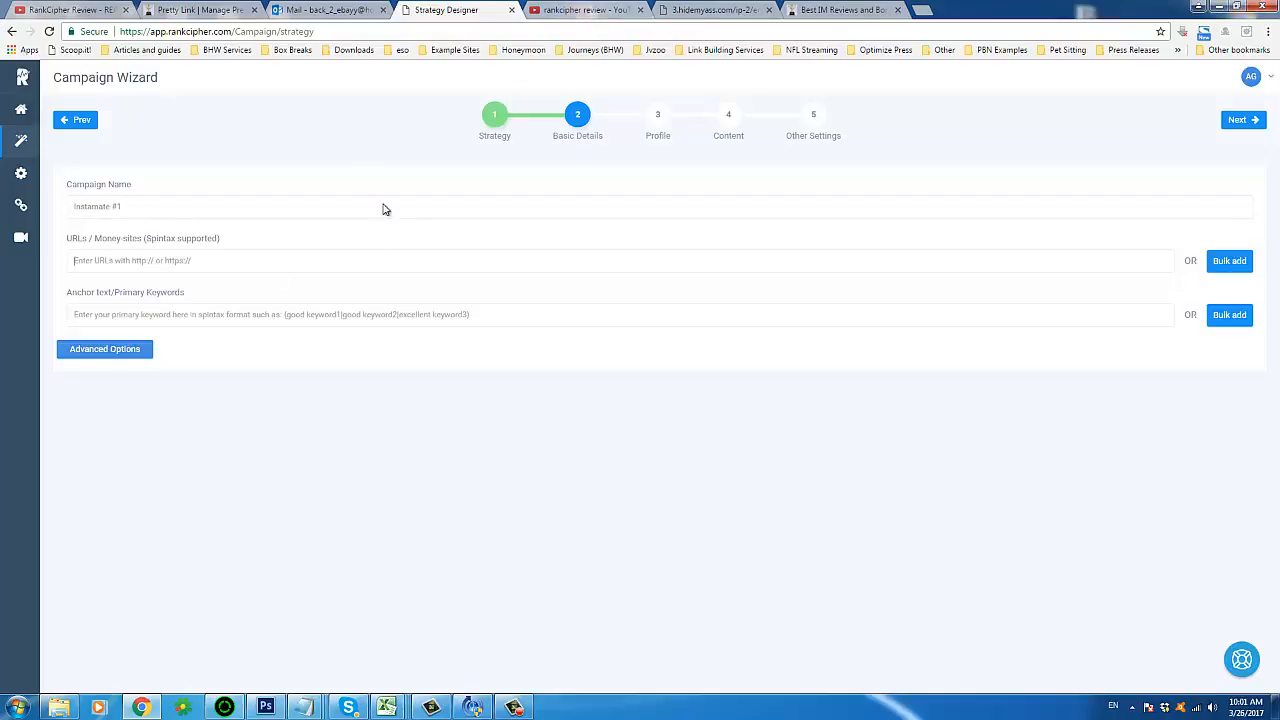
Switch to YouTube, open the channel's Creator Studio and copy the link of the InstaMate 2.0 Demo video.
{"action": "left_click", "coordinate": [577, 8]}
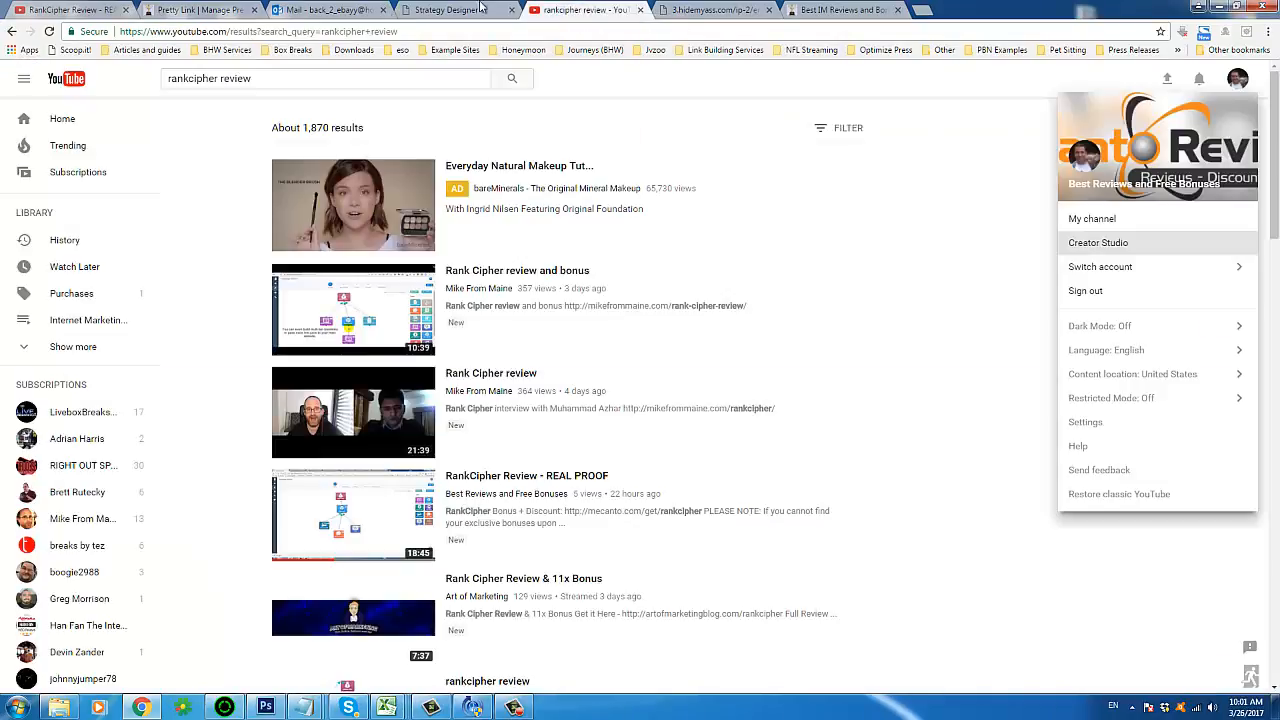
{"action": "triple_click", "coordinate": [267, 83]}
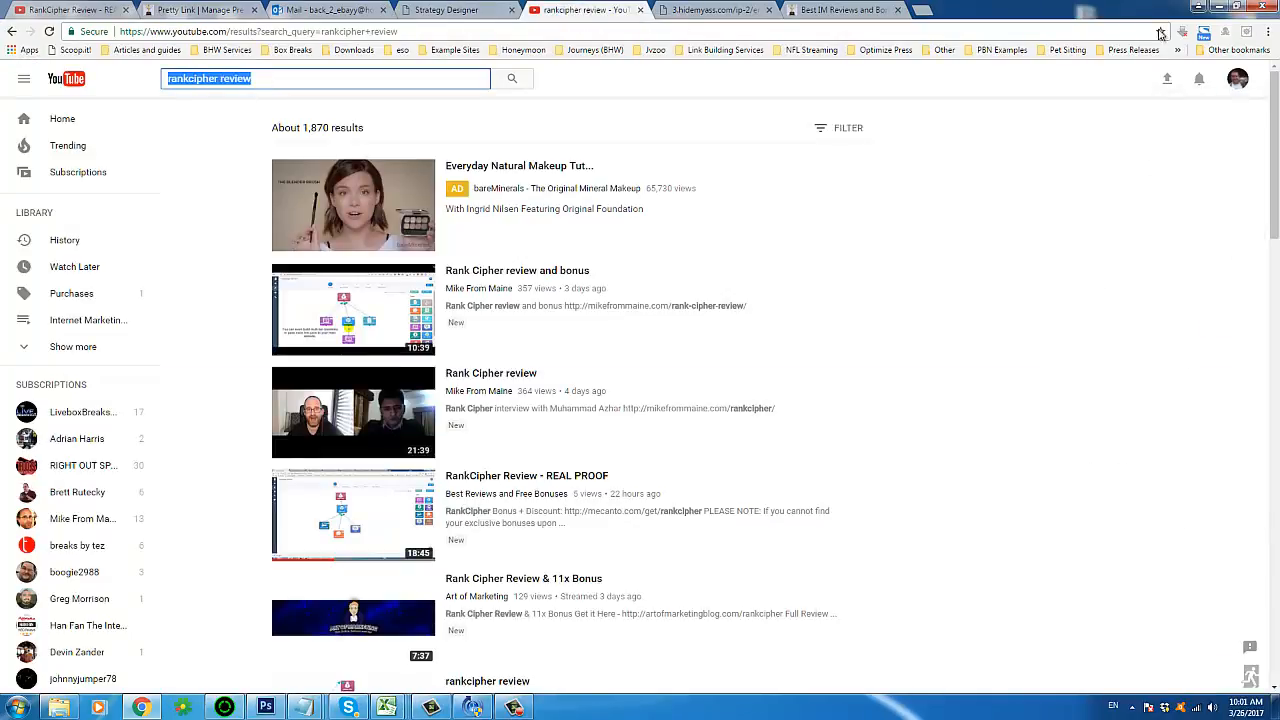
{"action": "left_click", "coordinate": [1238, 79]}
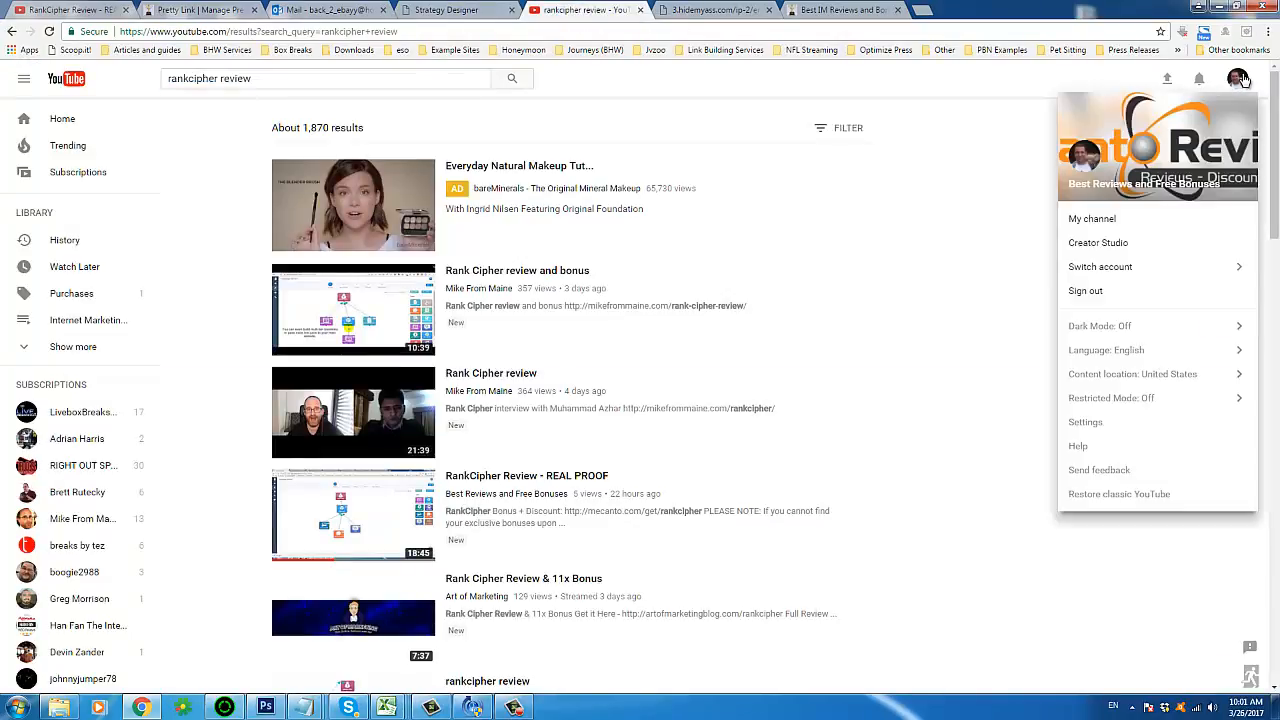
{"action": "left_click", "coordinate": [1117, 242]}
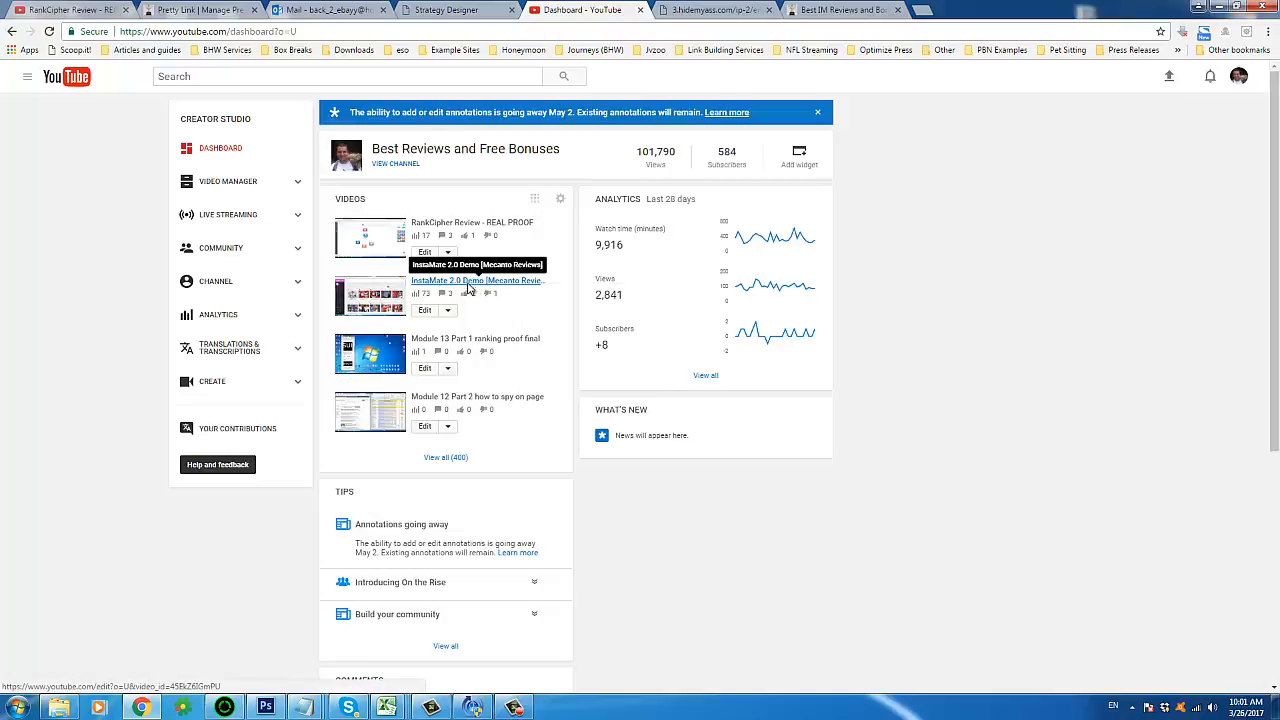
{"action": "right_click", "coordinate": [468, 285]}
{"action": "left_click", "coordinate": [492, 370]}
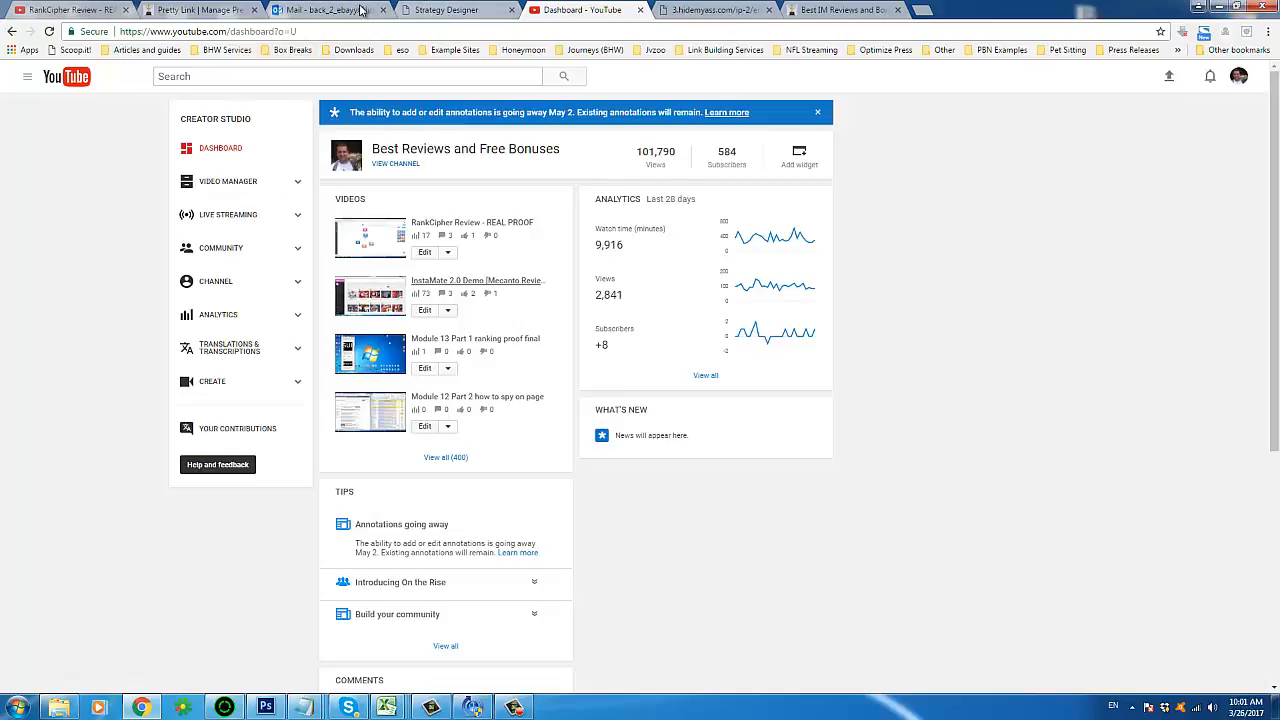
Return to the campaign wizard and paste the copied video link as the money-site URL.
{"action": "left_click", "coordinate": [438, 8]}
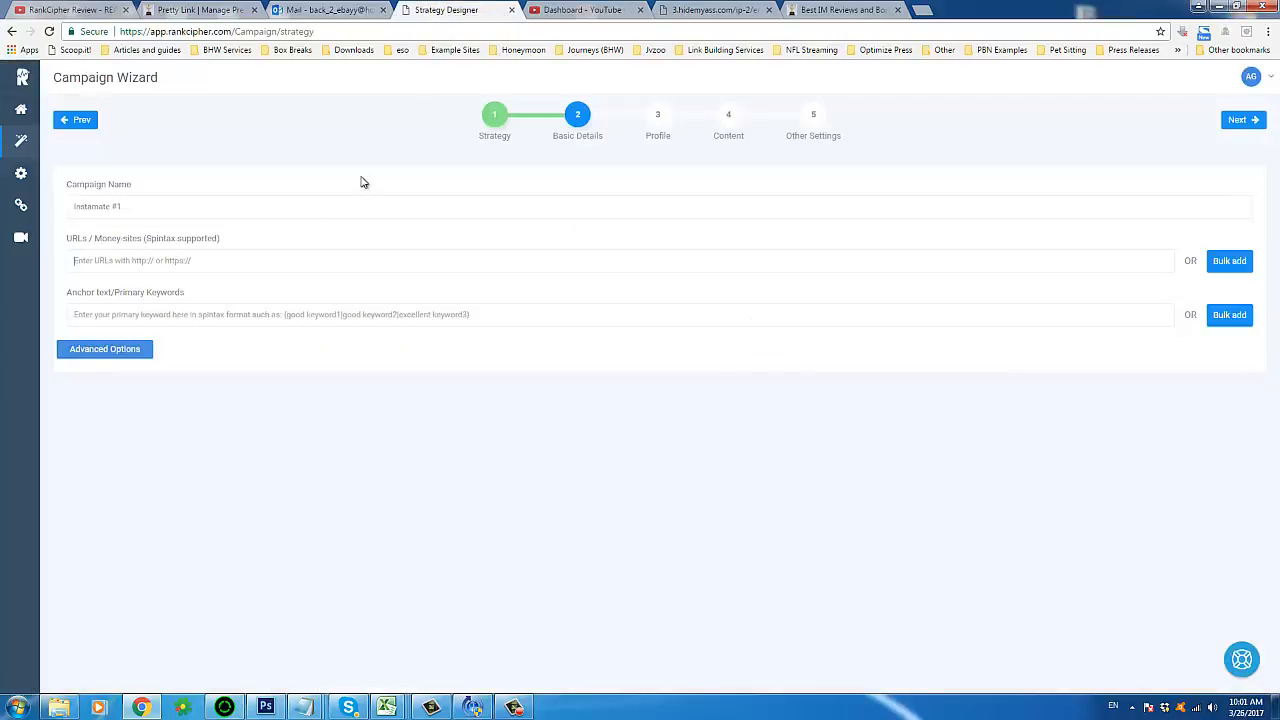
{"action": "right_click", "coordinate": [196, 259]}
{"action": "left_click", "coordinate": [250, 338]}
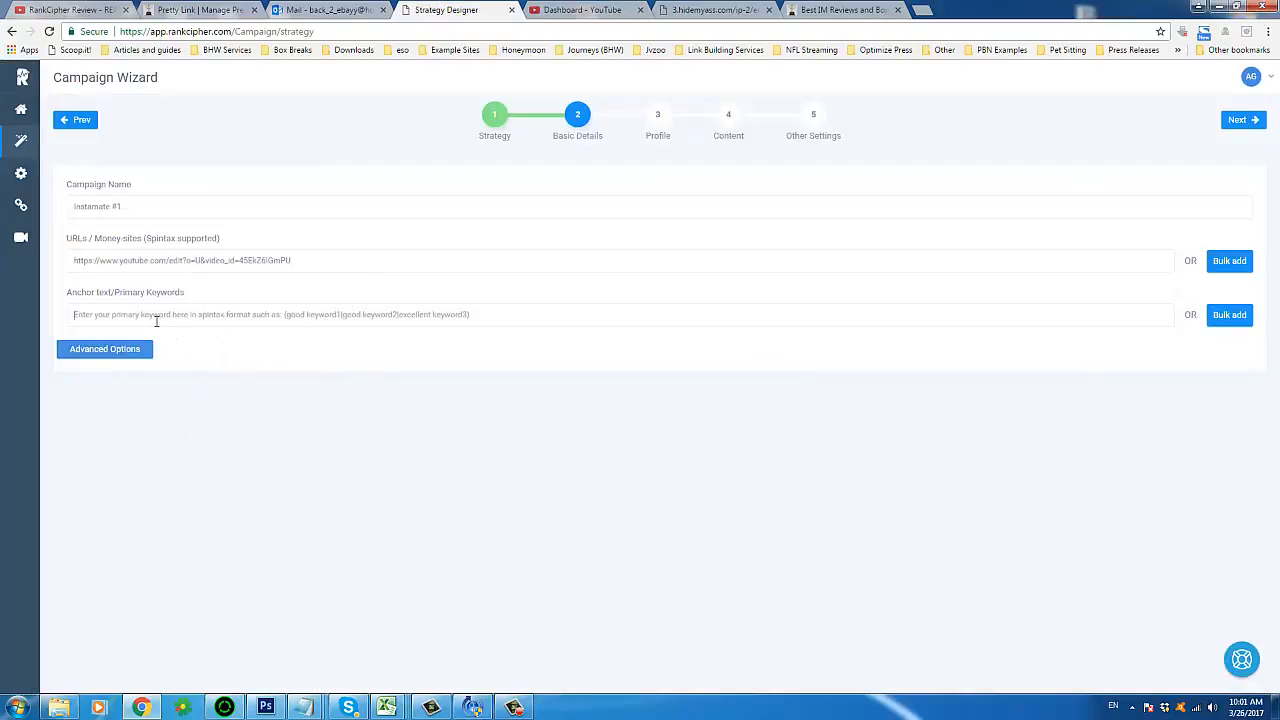
Show the advanced keyword options and enter the primary keywords "{Instamate 2.0|Instamate 2.0 review}".
{"action": "left_click", "coordinate": [118, 350]}
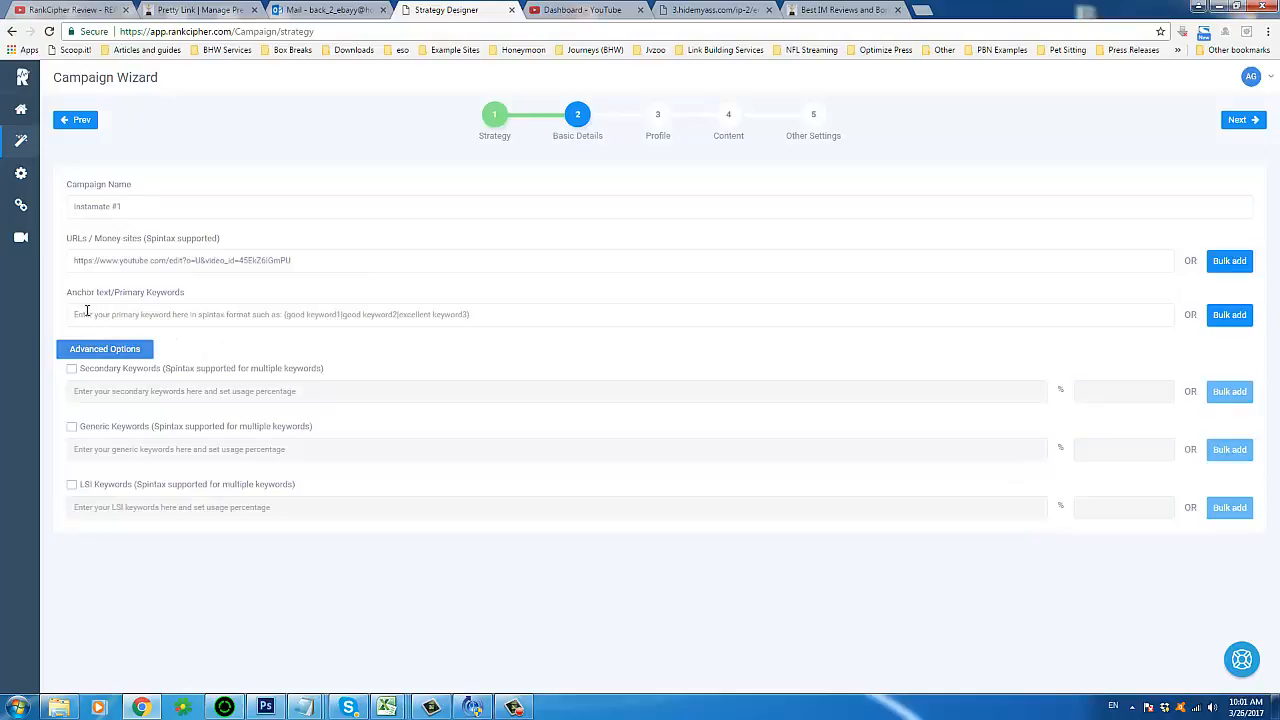
{"action": "left_click", "coordinate": [87, 311]}
{"action": "type", "text": "{Instamate 2.0"}
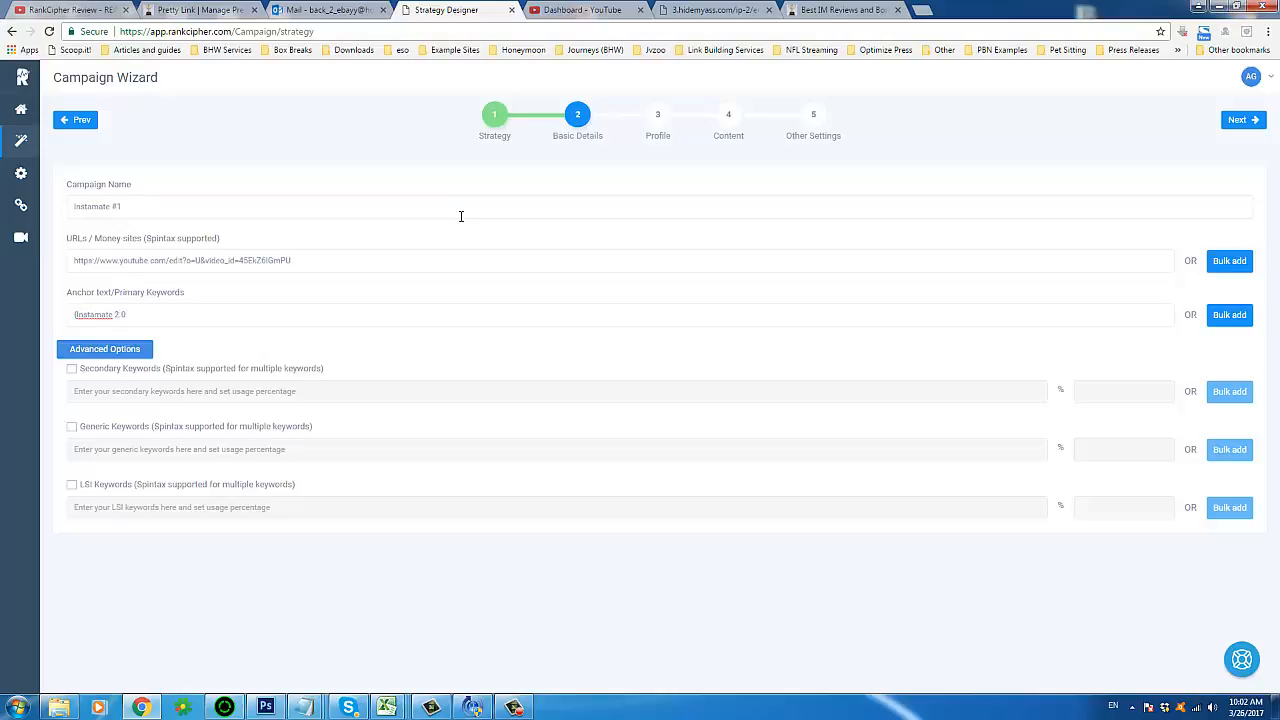
{"action": "key", "text": "ctrl+a"}
{"action": "key", "text": "End"}
{"action": "key", "text": "ctrl+v"}
Enable secondary keywords at 20% usage with "{Instamate 2.0 bonus|Instamate 2.0 demo|Instamate 2.0 discount|Instamate 2.0 software|Instamate 2.0 download}".
{"action": "left_click", "coordinate": [71, 369]}
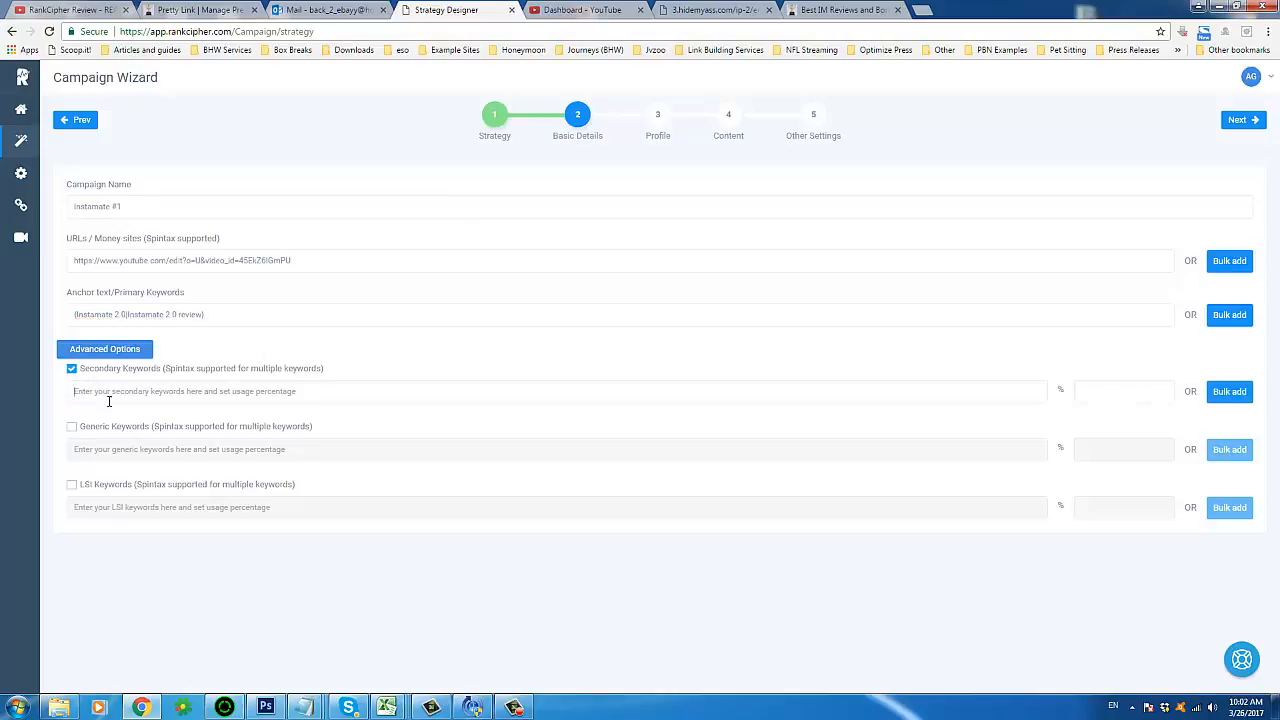
{"action": "type", "text": "{"}
{"action": "key", "text": "ctrl+v"}
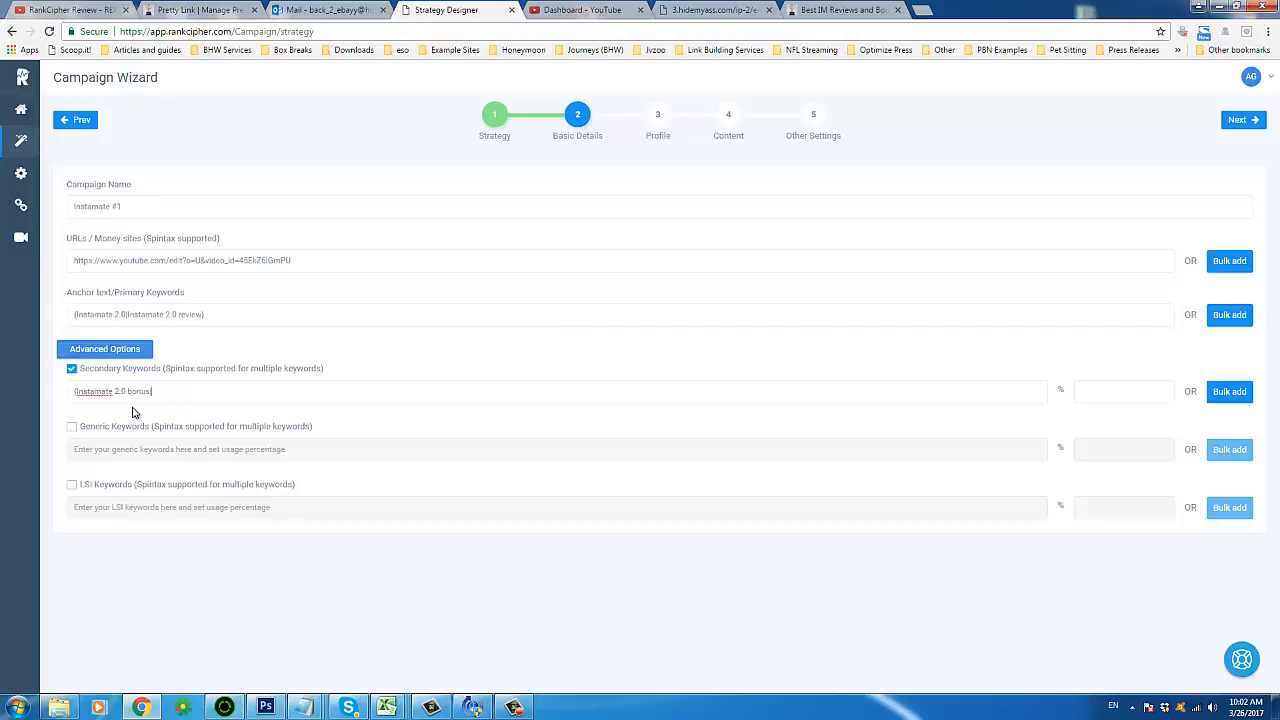
{"action": "type", "text": "bonus|"}
{"action": "key", "text": "ctrl+v"}
{"action": "type", "text": "demo|"}
{"action": "key", "text": "ctrl+v"}
{"action": "type", "text": "discount|"}
{"action": "key", "text": "ctrl+v"}
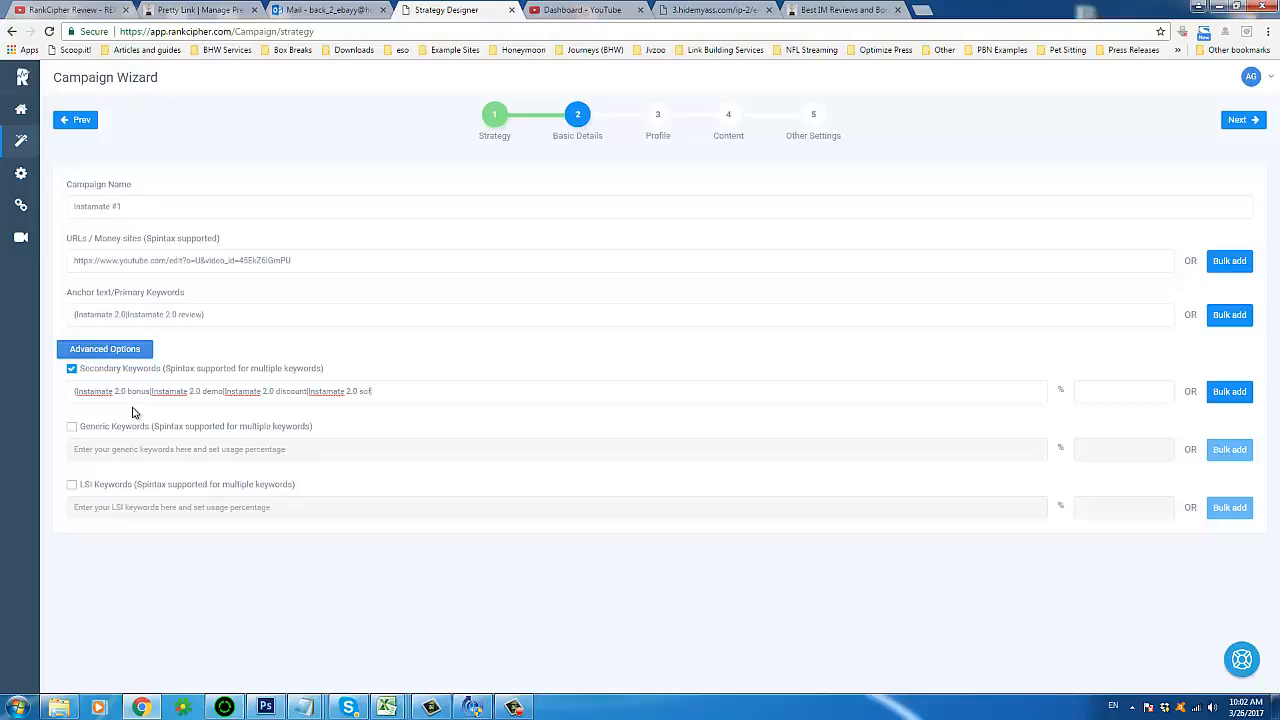
{"action": "type", "text": "software|"}
{"action": "key", "text": "ctrl+v"}
{"action": "left_click", "coordinate": [1116, 391]}
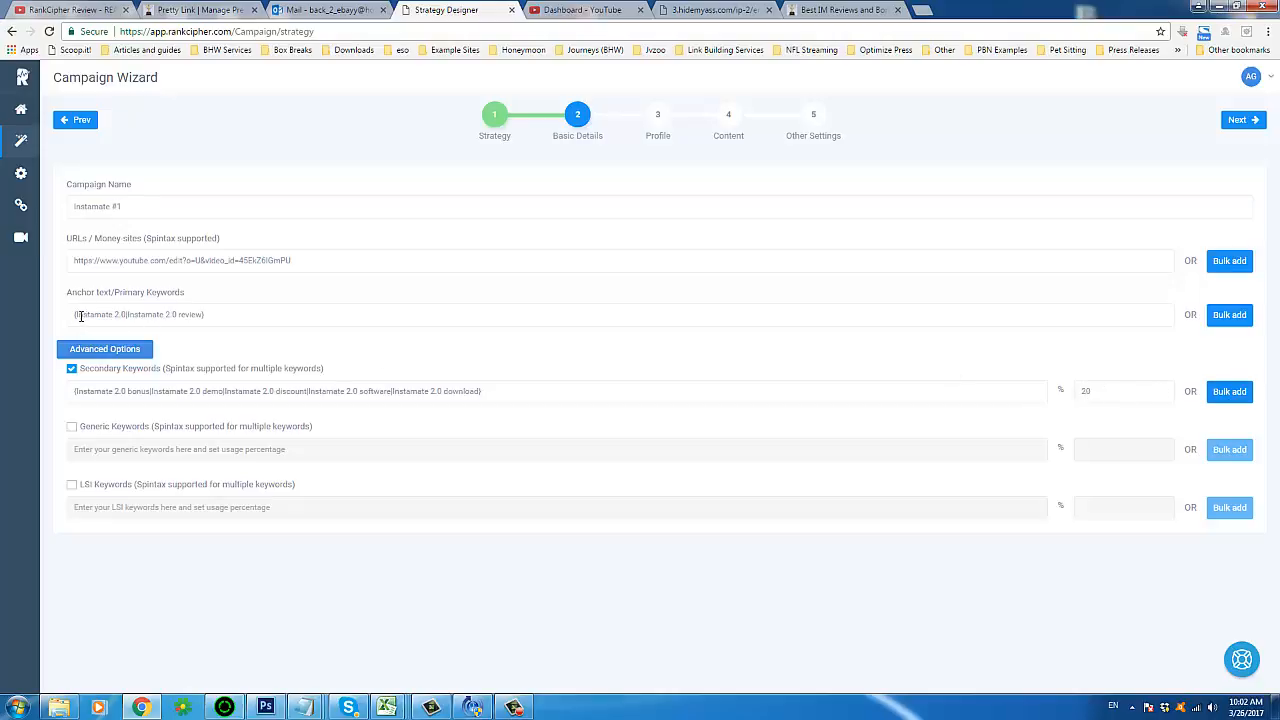
{"action": "left_click_drag", "start_coordinate": [80, 316], "coordinate": [211, 313]}
{"action": "left_click_drag", "start_coordinate": [482, 391], "coordinate": [71, 393]}
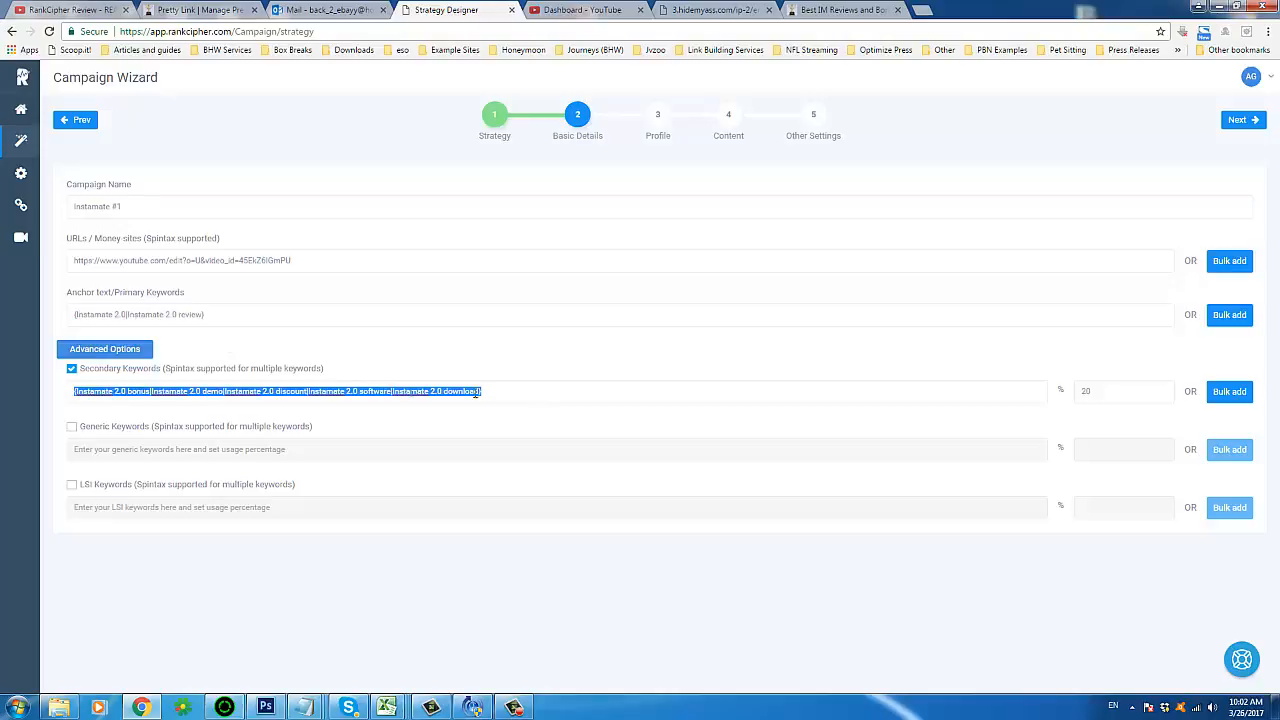
{"action": "left_click", "coordinate": [147, 606]}
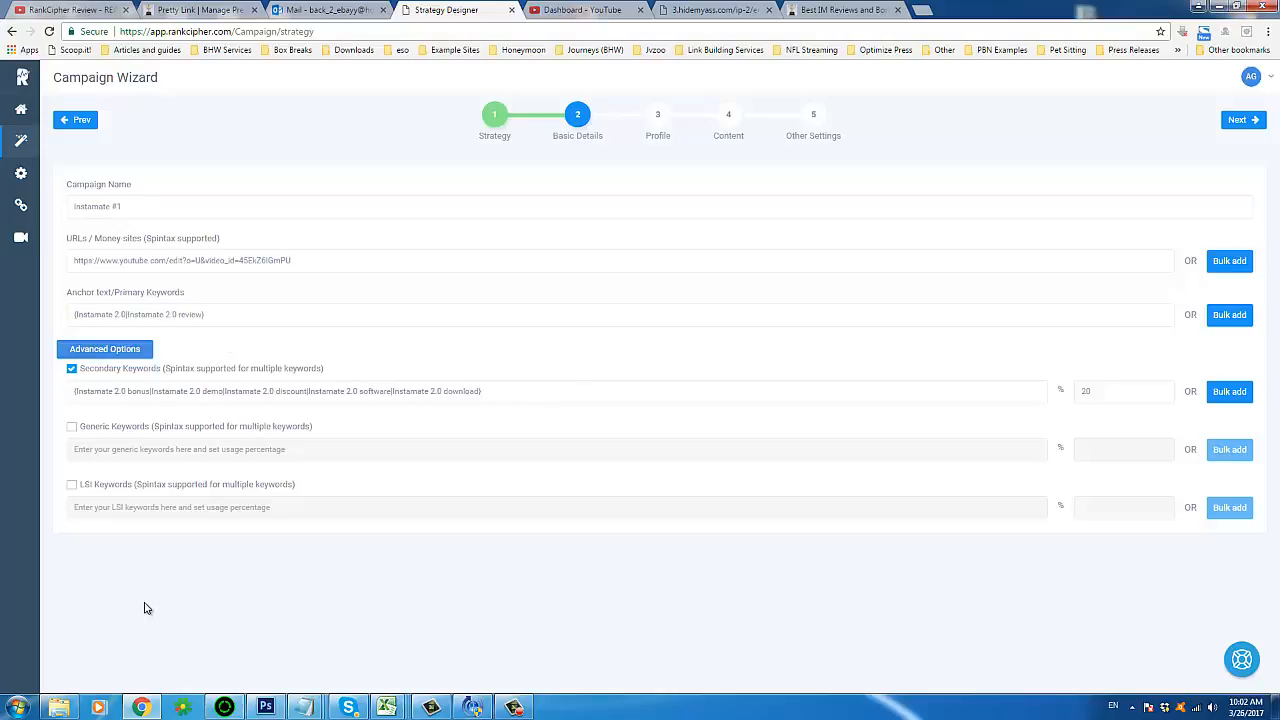
Go through the Profile stage, keeping the auto-generated username, password and email, and continue to Content.
{"action": "left_click", "coordinate": [1241, 121]}
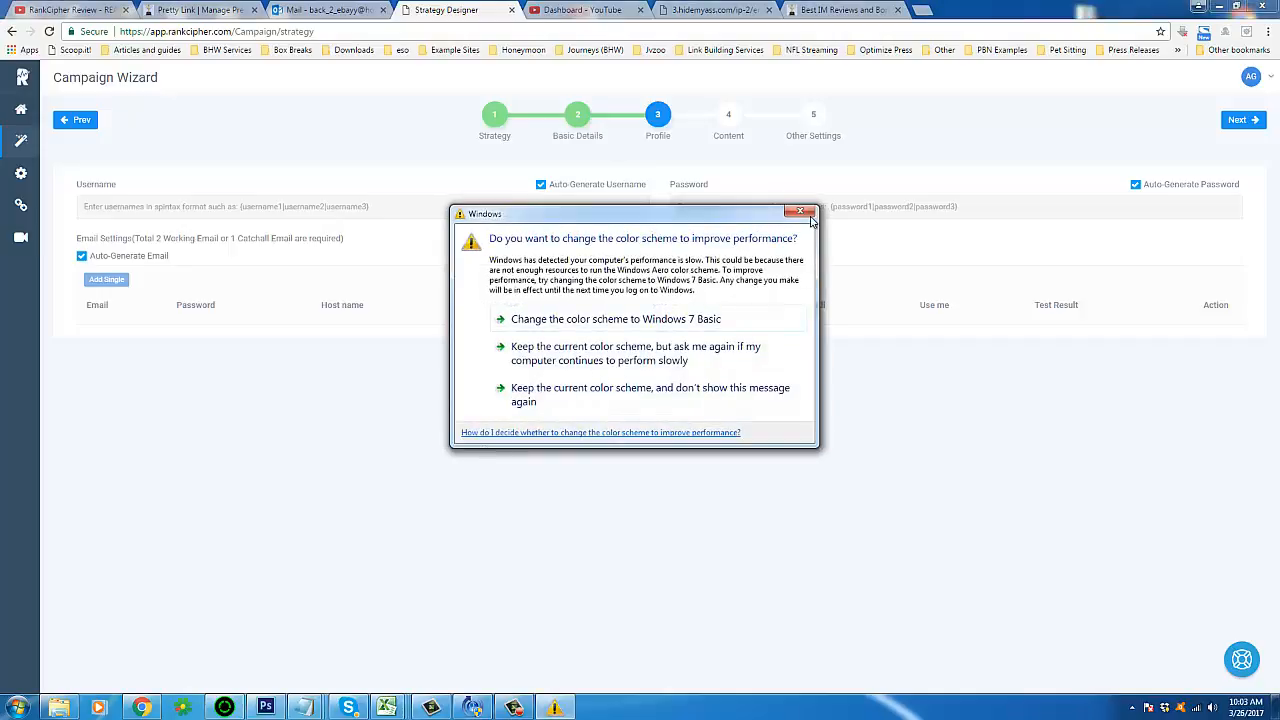
{"action": "left_click", "coordinate": [810, 212]}
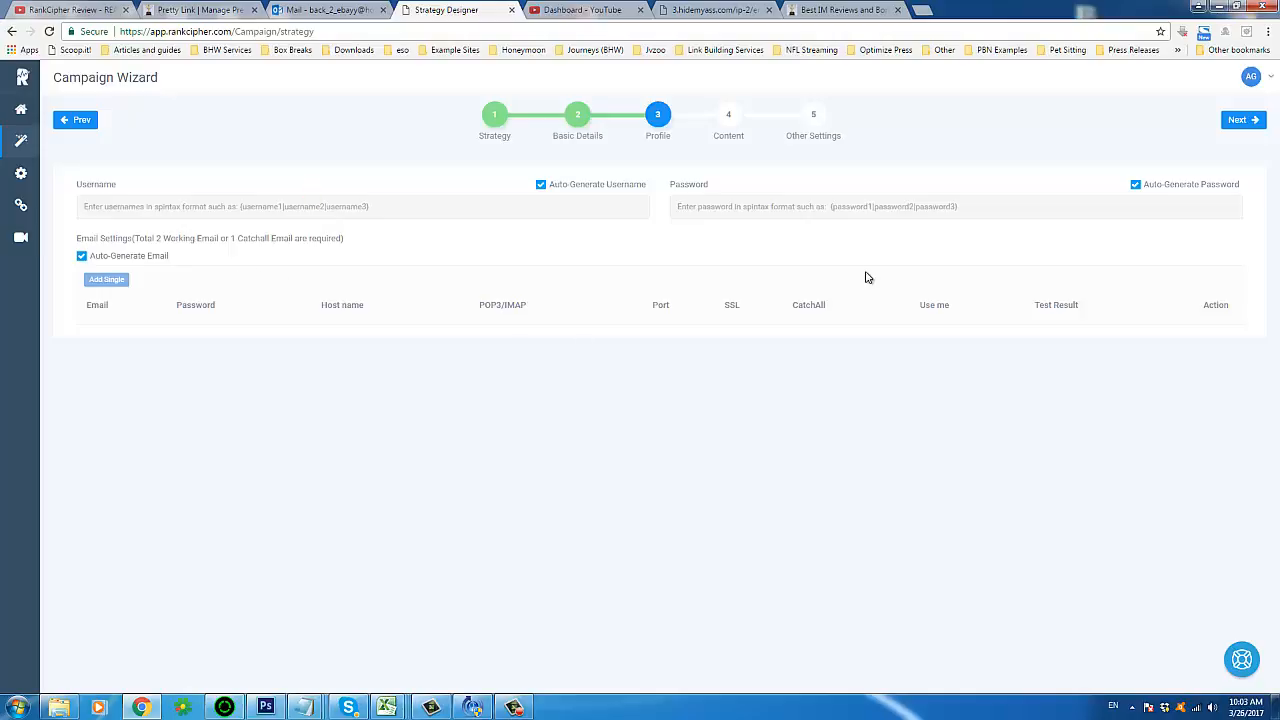
{"action": "left_click", "coordinate": [1237, 121]}
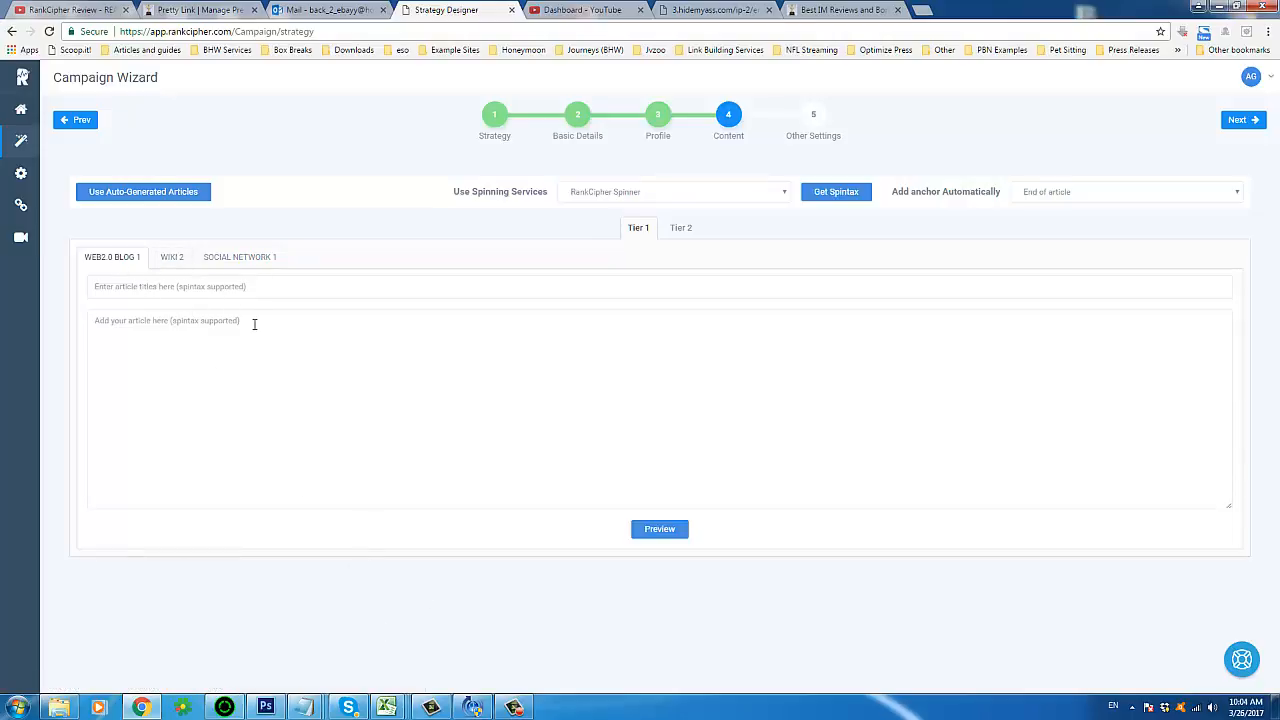
Examine the available spinning services and keep RankCipher Spinner selected.
{"action": "left_click", "coordinate": [628, 196]}
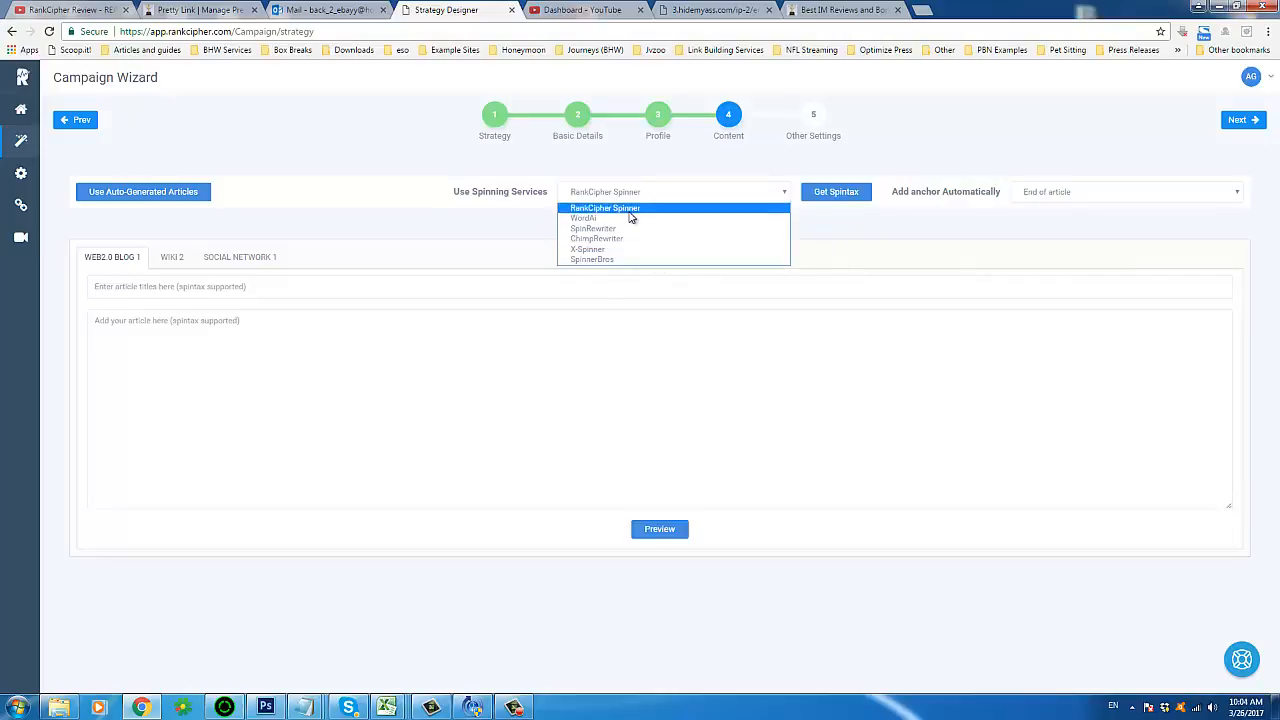
{"action": "left_click", "coordinate": [577, 358]}
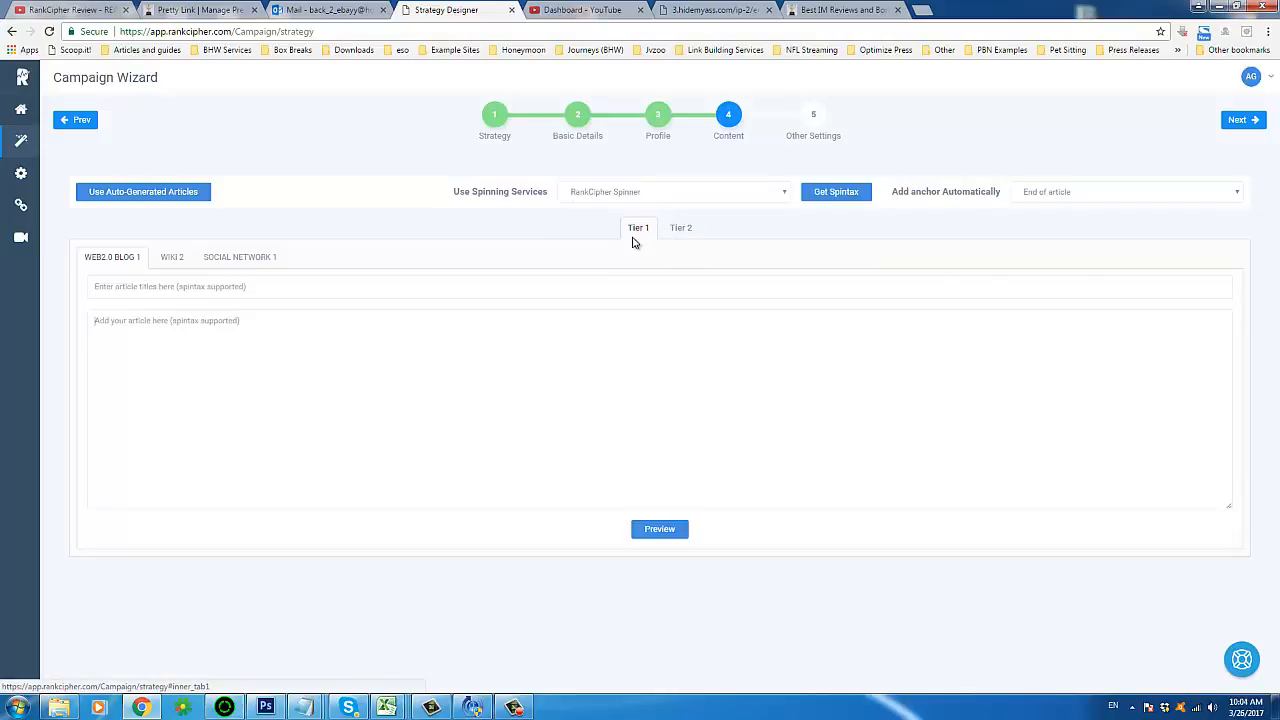
{"action": "left_click", "coordinate": [597, 193]}
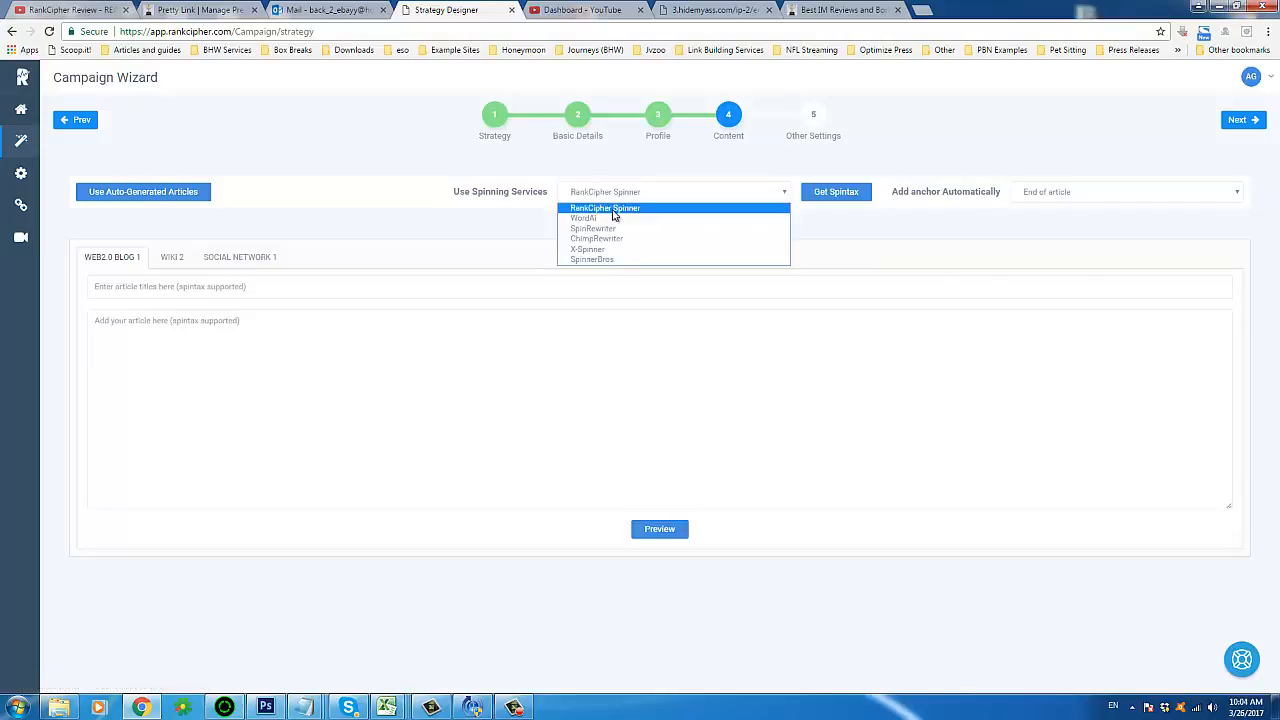
{"action": "left_click", "coordinate": [647, 196]}
{"action": "left_click", "coordinate": [647, 198]}
{"action": "left_click", "coordinate": [612, 210]}
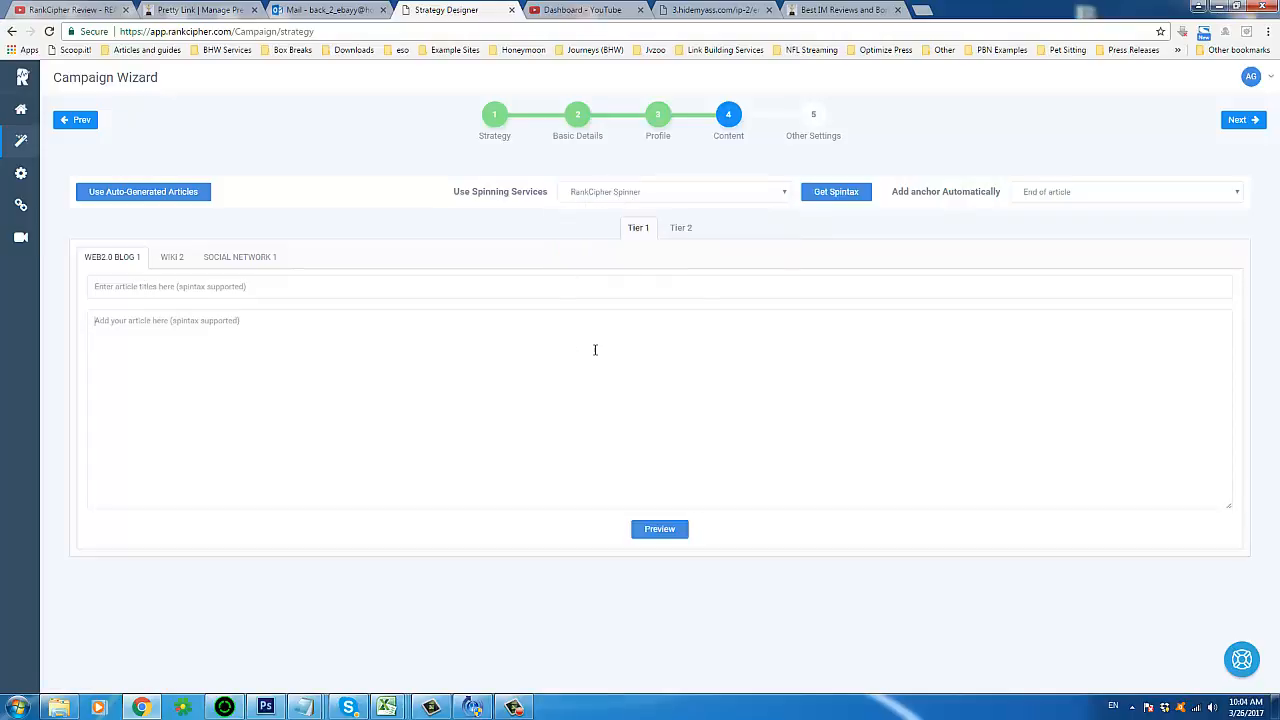
Close the Windows color scheme prompt and set the automatic anchor placement to Random.
{"action": "left_click", "coordinate": [1044, 191]}
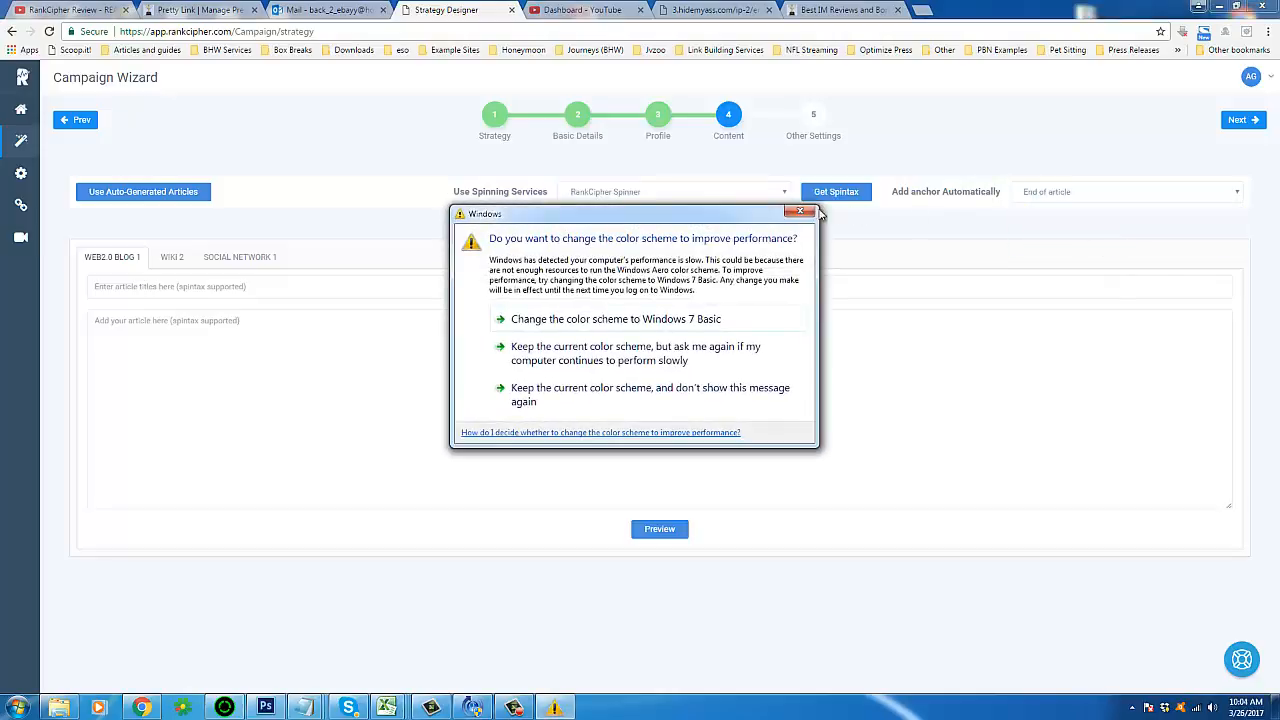
{"action": "left_click", "coordinate": [812, 211]}
{"action": "left_click", "coordinate": [1145, 200]}
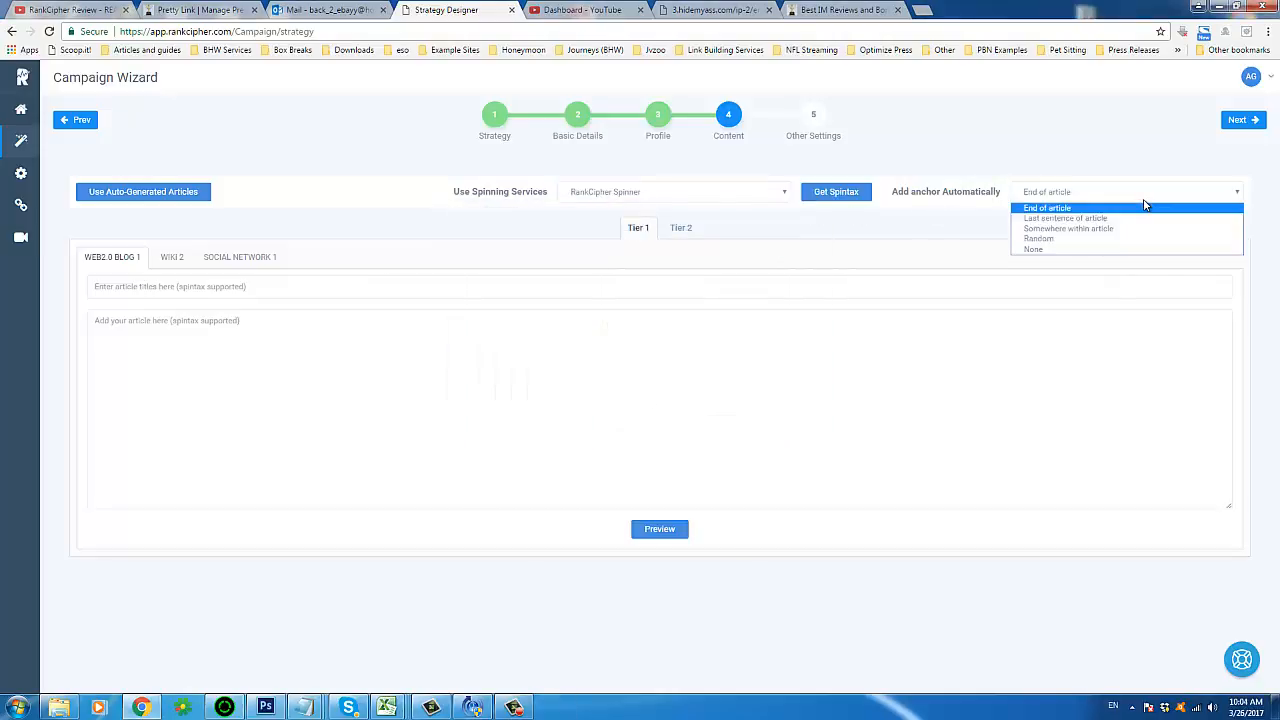
{"action": "left_click", "coordinate": [1086, 240]}
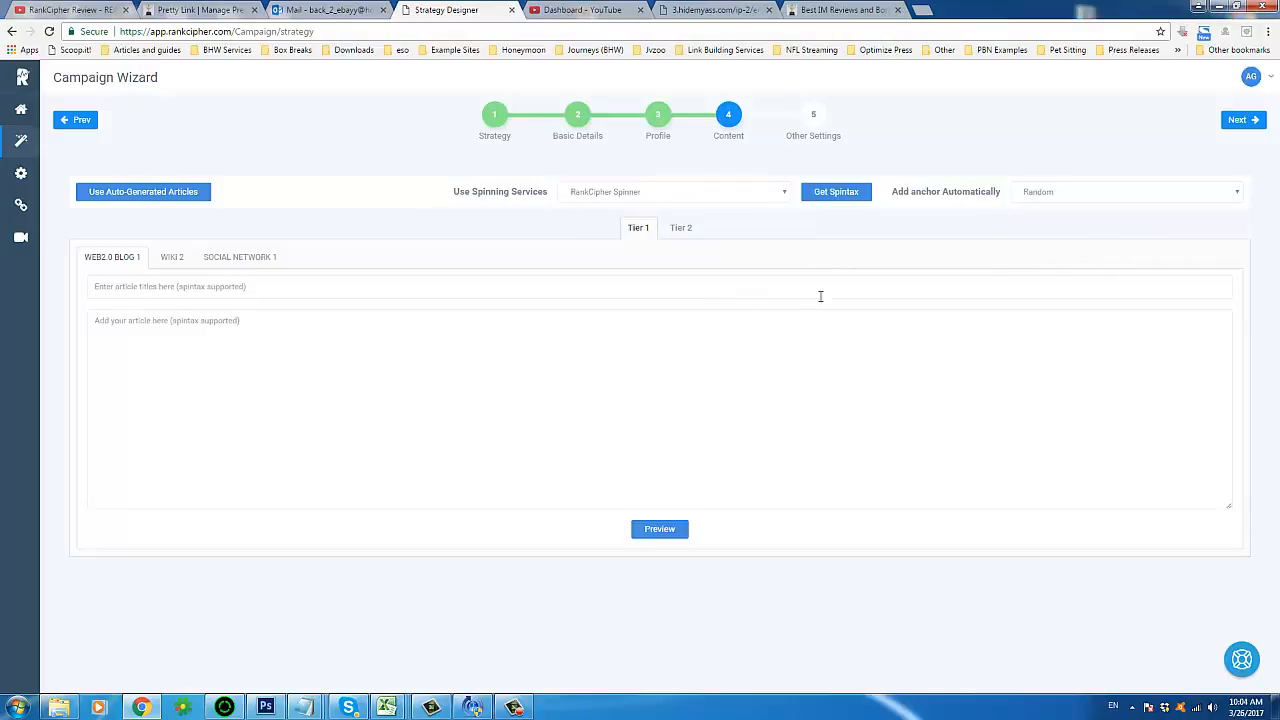
{"action": "left_click", "coordinate": [1036, 198]}
{"action": "left_click", "coordinate": [1053, 198]}
Enter the Web2.0 Blog 1 titles "{Instamate 2.0 Review|Instamate 2.0 - Pros and Cons|Instamate 2.0 - Should I Buy?|Instamate 2.0 - What is it?}".
{"action": "type", "text": "{"}
{"action": "type", "text": "Instamate 2 |"}
{"action": "key", "text": "ctrl+a"}
{"action": "key", "text": "ctrl+c"}
{"action": "key", "text": "Right"}
{"action": "key", "text": "ctrl+v"}
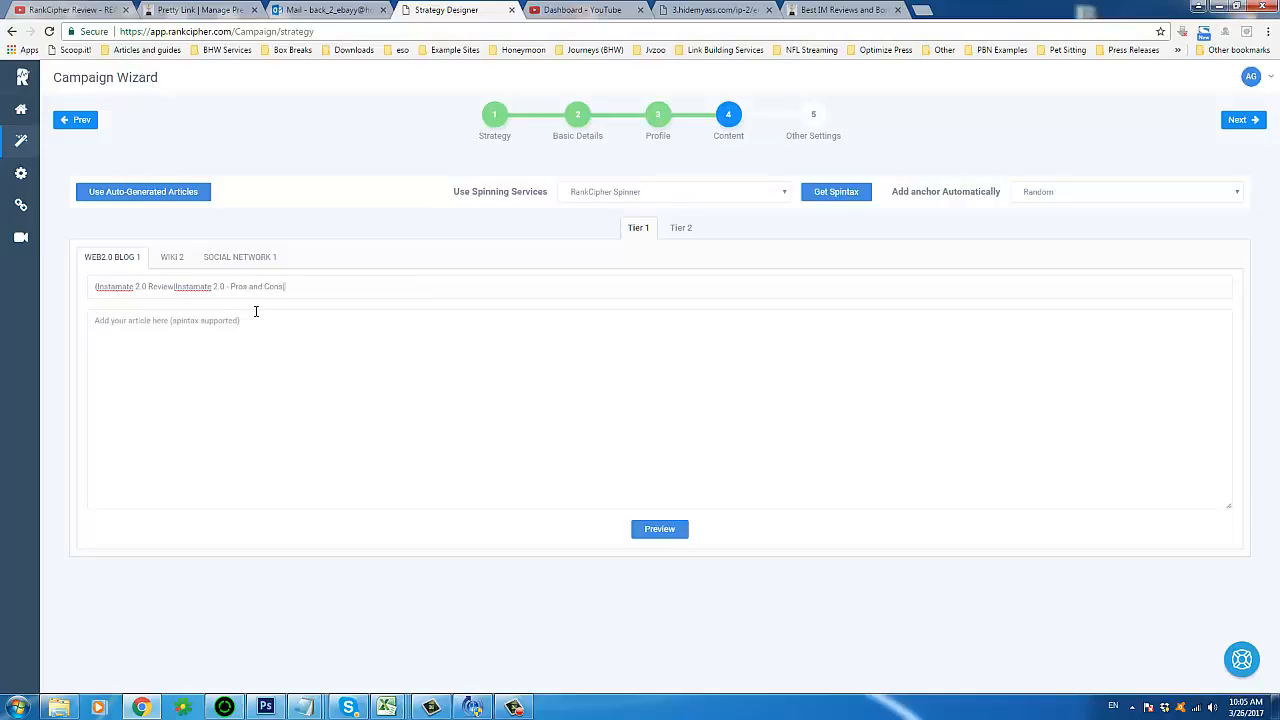
{"action": "key", "text": "ctrl+v"}
{"action": "key", "text": "ctrl+v"}
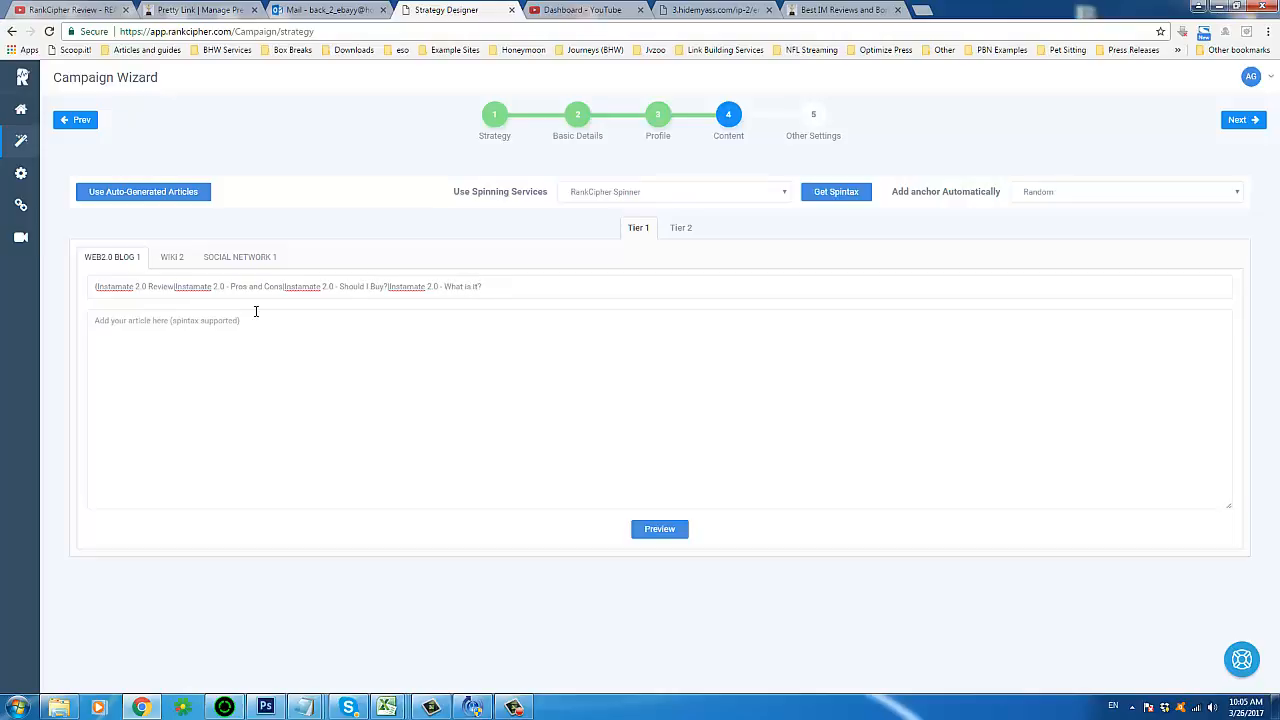
{"action": "left_click", "coordinate": [512, 708]}
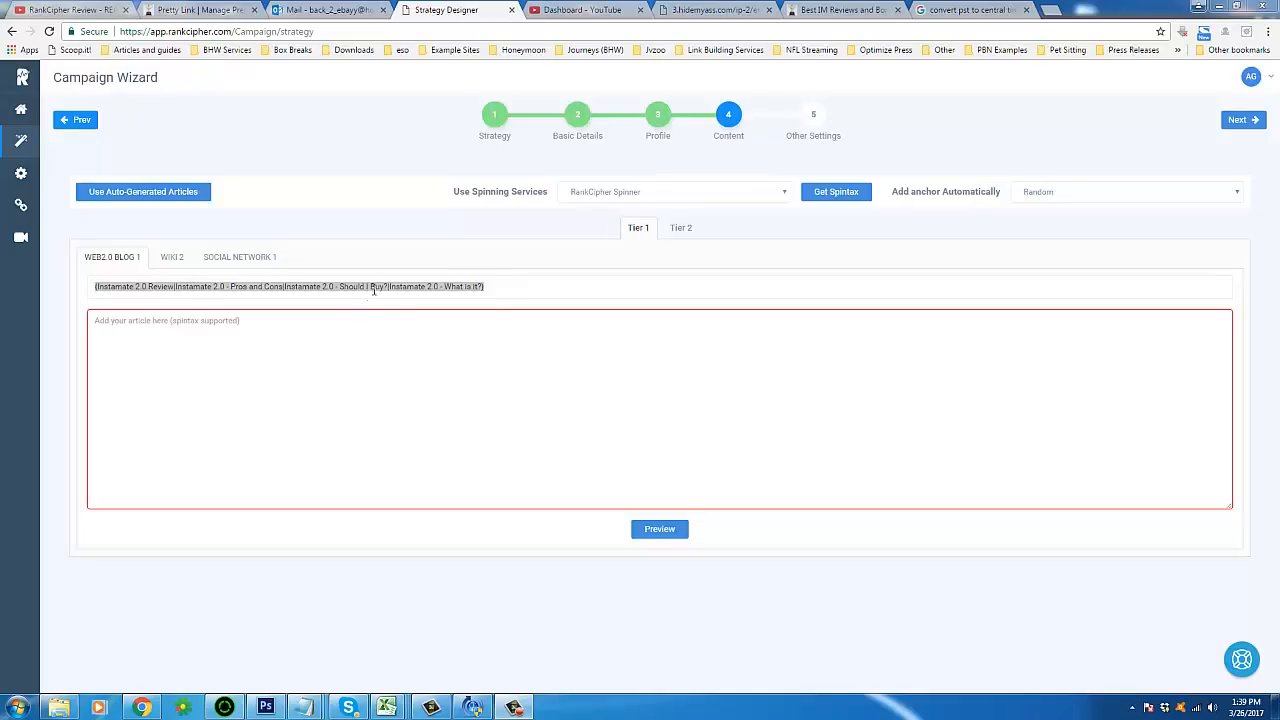
Copy the complete title spintax from the Web2.0 Blog 1 article.
{"action": "triple_click", "coordinate": [400, 287]}
{"action": "right_click", "coordinate": [515, 289]}
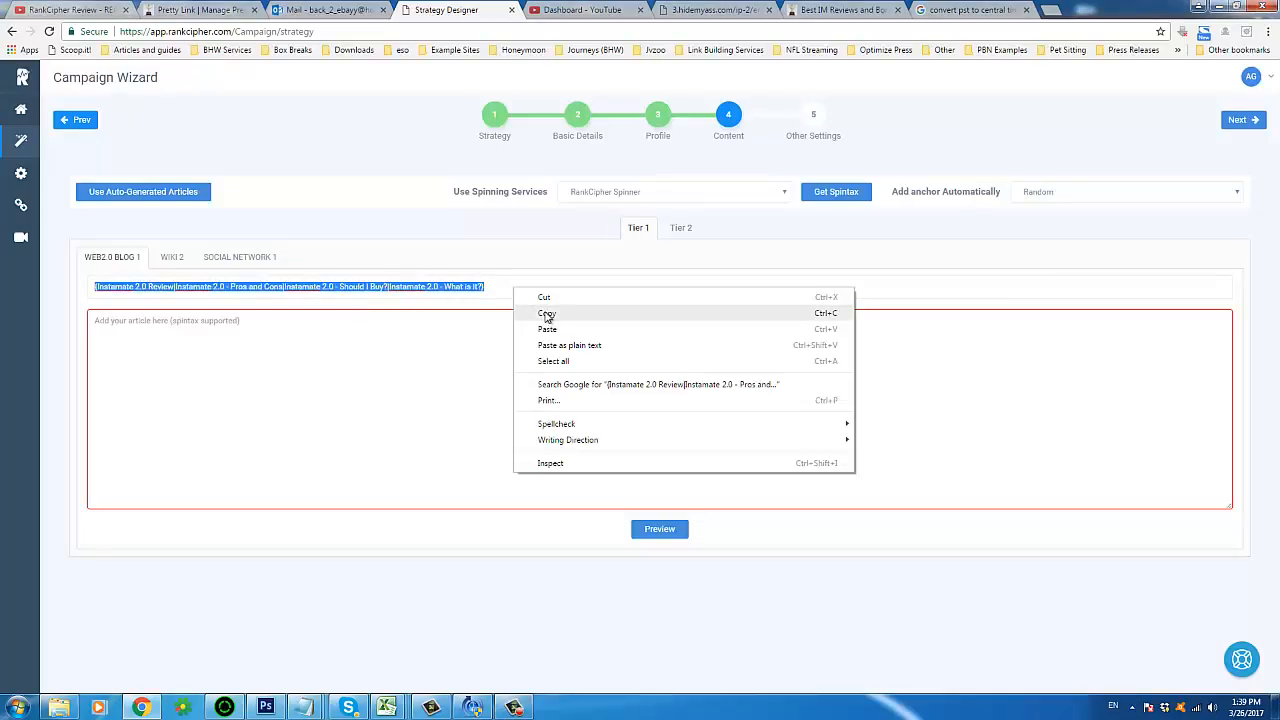
{"action": "left_click", "coordinate": [547, 315]}
{"action": "left_click_drag", "start_coordinate": [488, 288], "coordinate": [188, 278]}
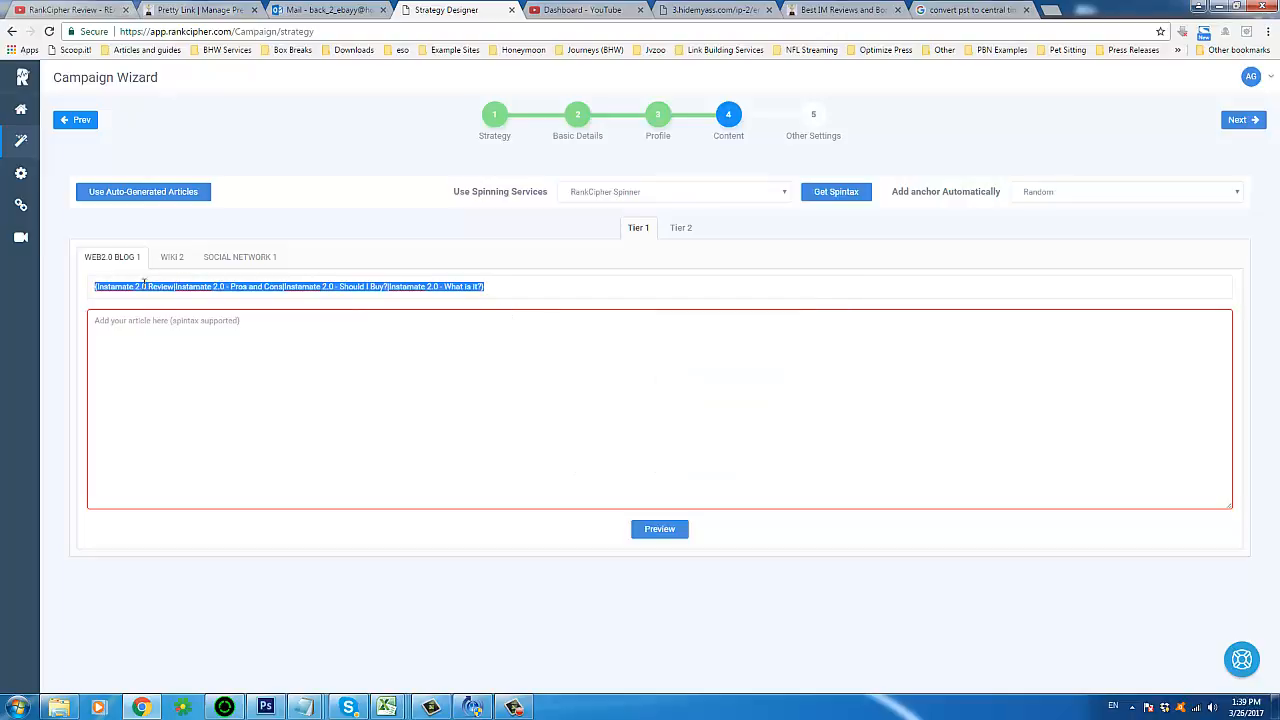
{"action": "triple_click", "coordinate": [141, 286]}
{"action": "left_click", "coordinate": [514, 286]}
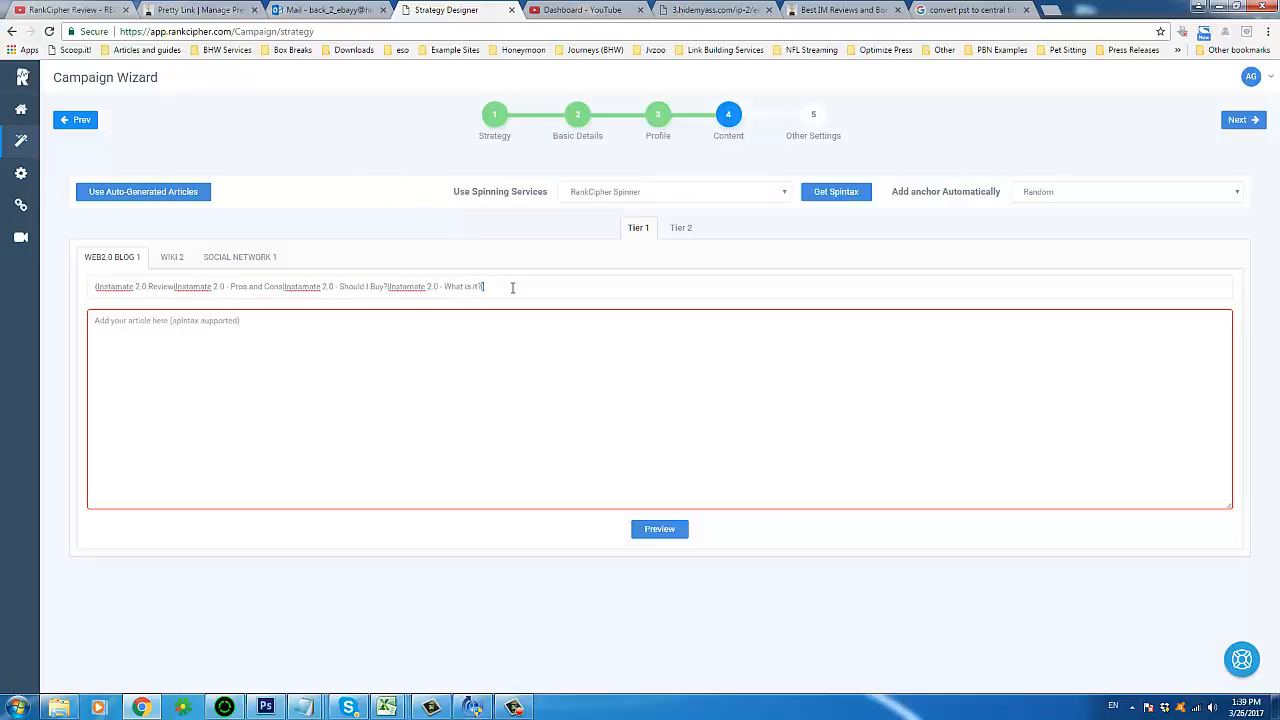
{"action": "triple_click", "coordinate": [438, 286]}
{"action": "right_click", "coordinate": [403, 280]}
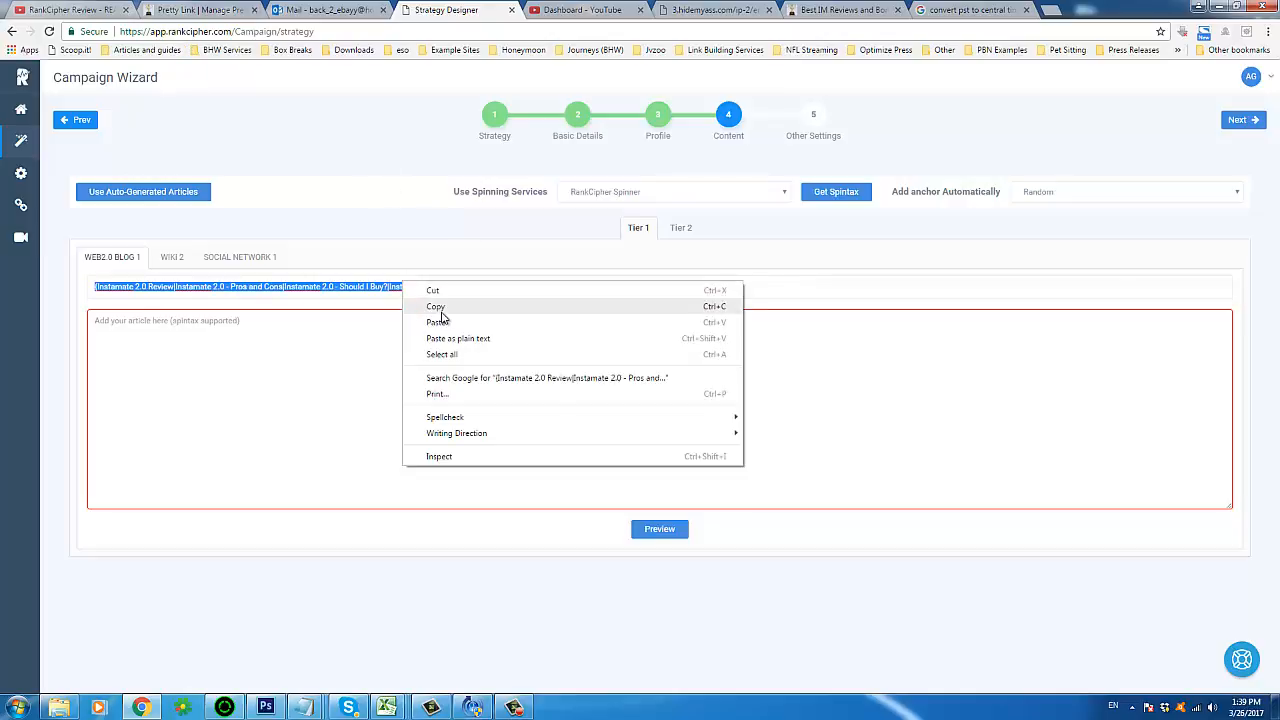
{"action": "left_click", "coordinate": [438, 306]}
Paste the copied title spintax as the article titles of Wiki 2 and Social Network 1.
{"action": "left_click", "coordinate": [172, 258]}
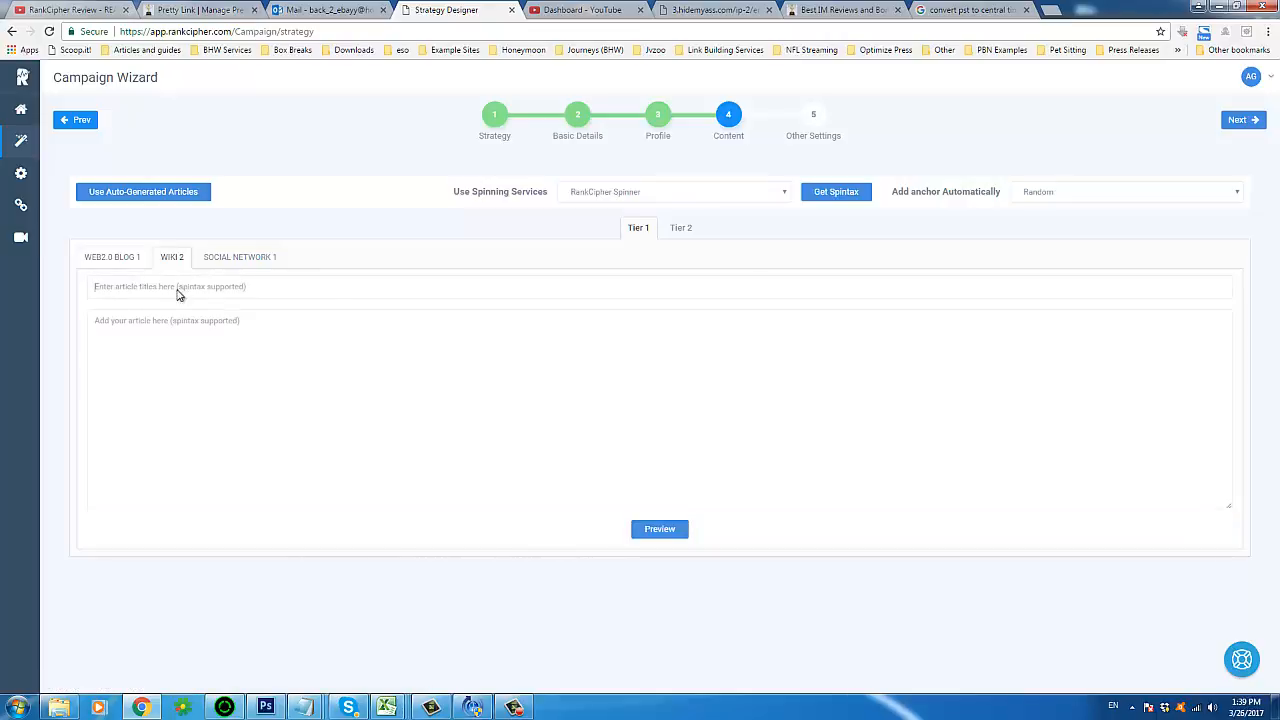
{"action": "right_click", "coordinate": [178, 289]}
{"action": "left_click", "coordinate": [226, 366]}
{"action": "left_click", "coordinate": [245, 257]}
{"action": "right_click", "coordinate": [249, 290]}
{"action": "left_click", "coordinate": [280, 371]}
For the Web2.0 Blog 1 article, open the Instamate 2.0 folder in F:\My Files\mecanto\Reviews in Windows Explorer.
{"action": "left_click", "coordinate": [120, 258]}
{"action": "left_click", "coordinate": [383, 500]}
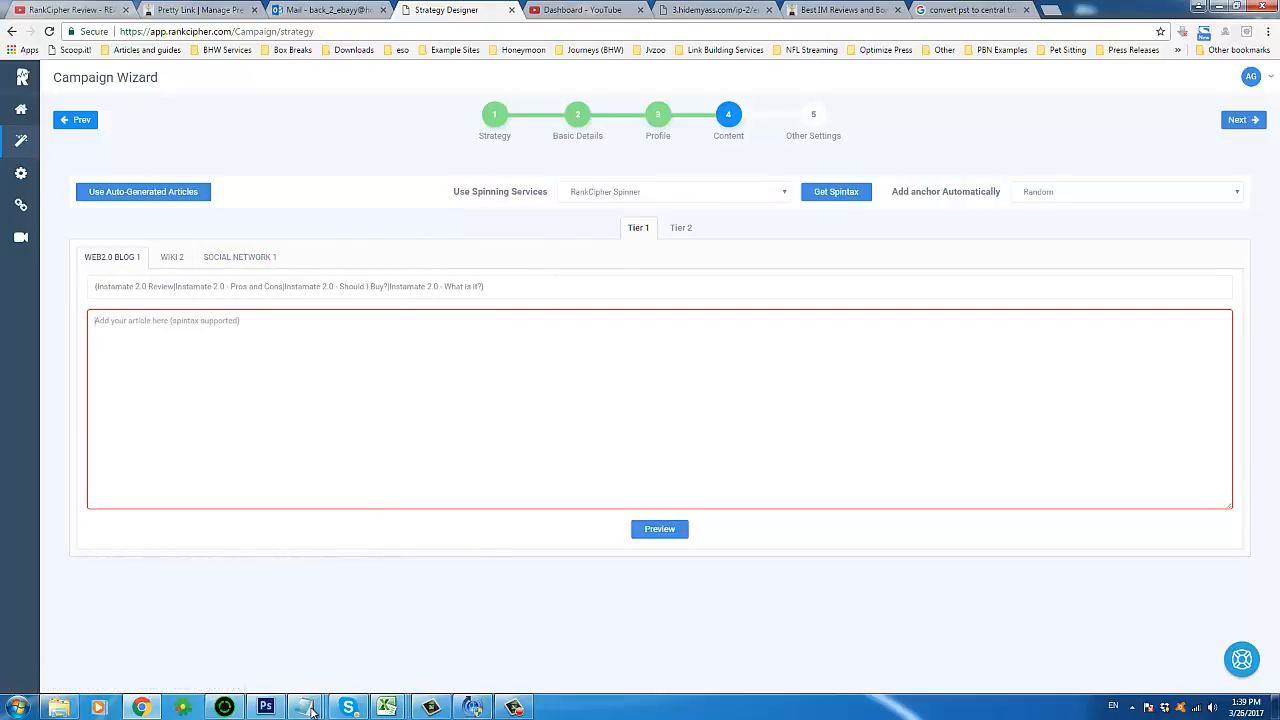
{"action": "mouse_move", "coordinate": [312, 710]}
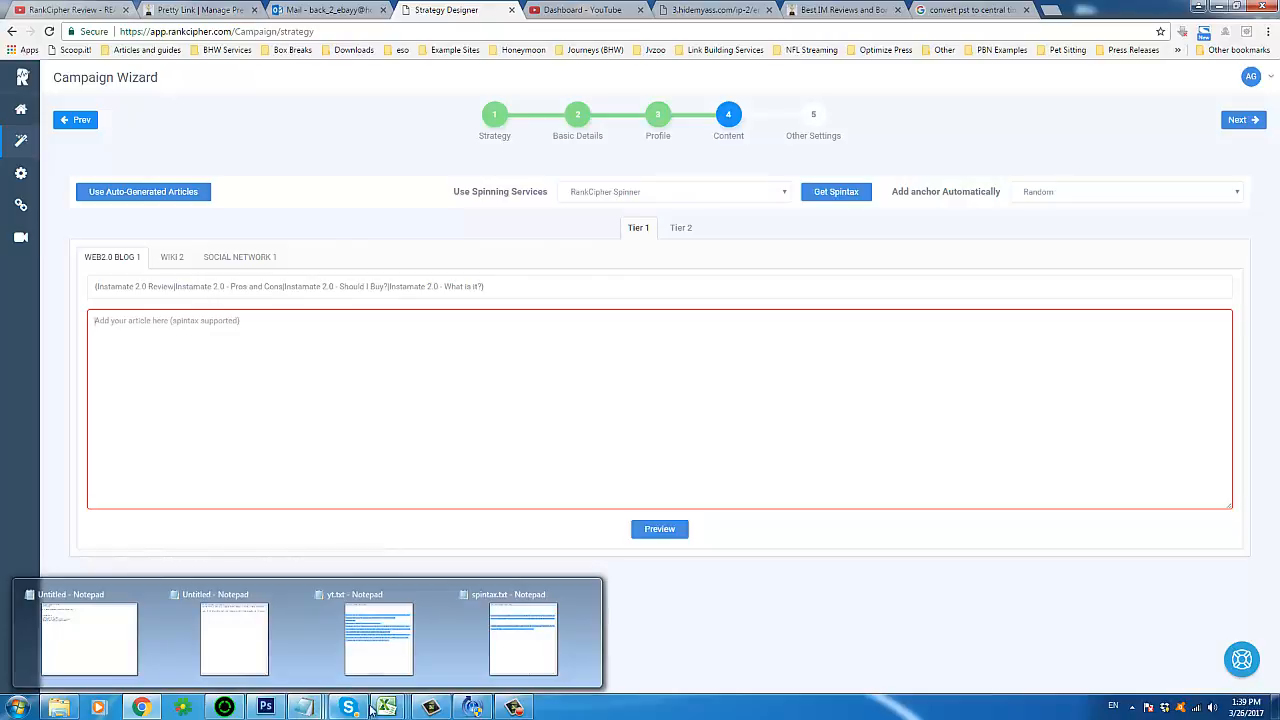
{"action": "left_click", "coordinate": [60, 708]}
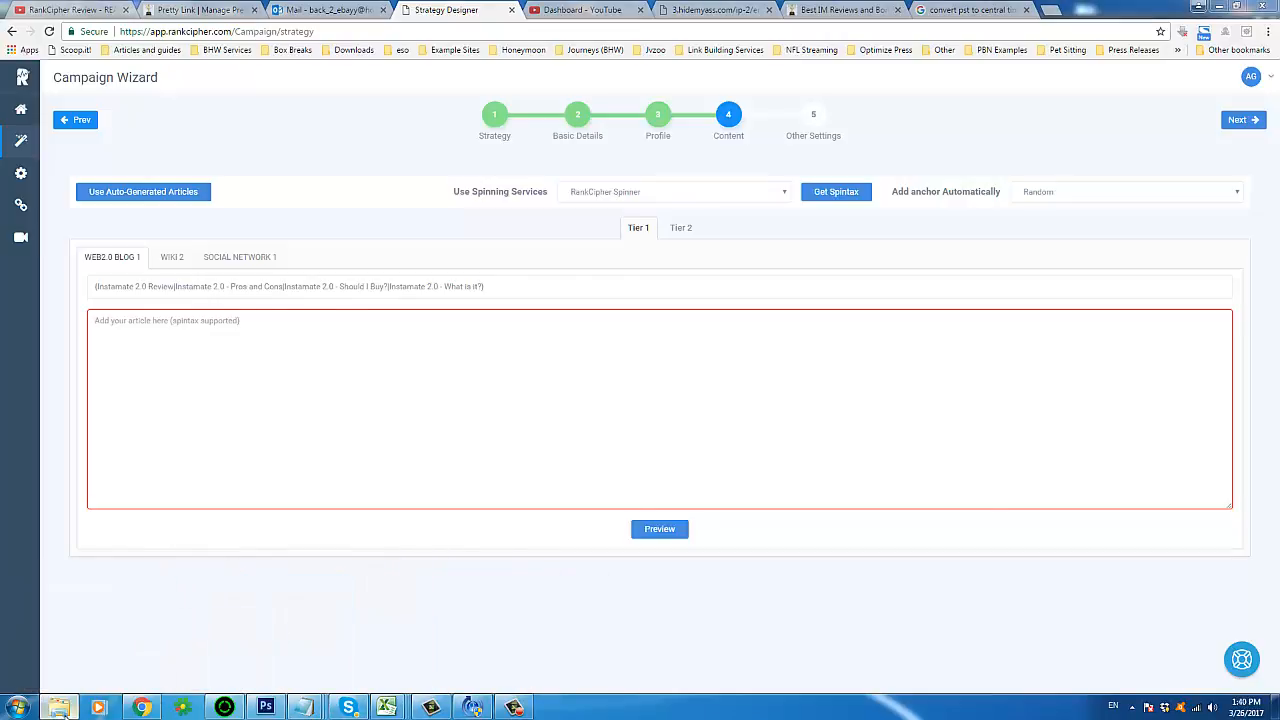
{"action": "left_click", "coordinate": [405, 400]}
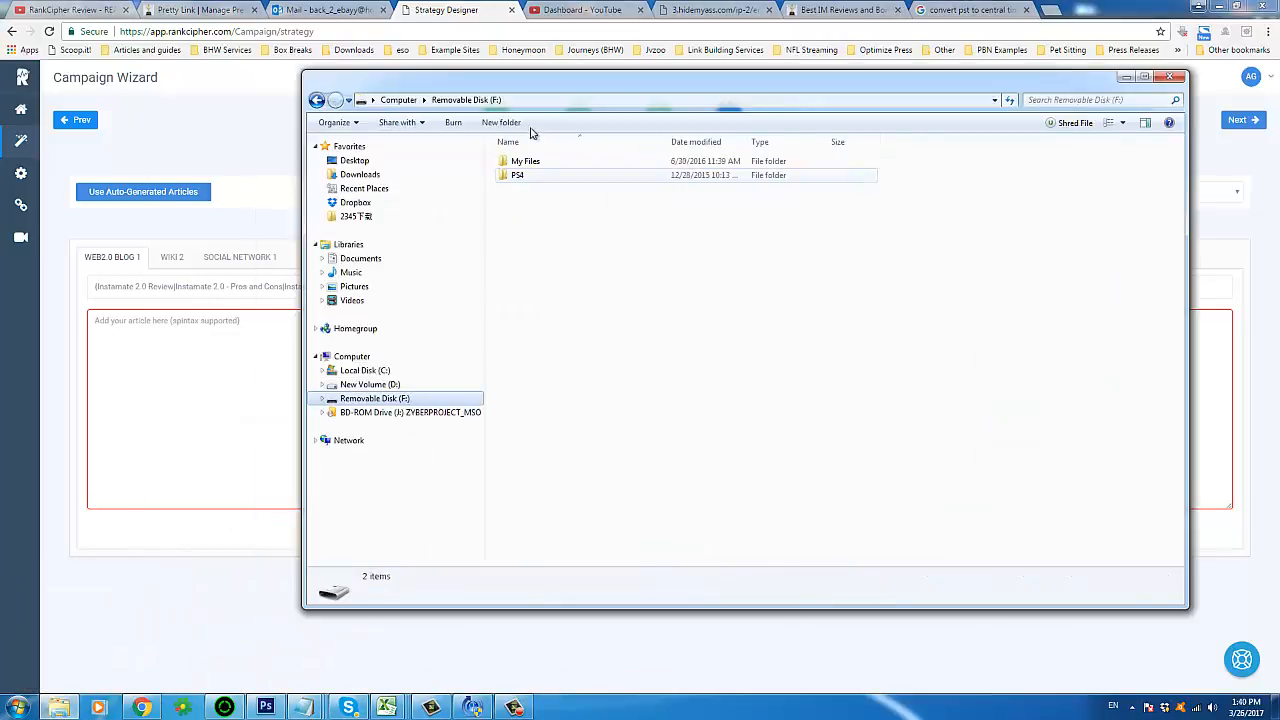
{"action": "double_click", "coordinate": [538, 162]}
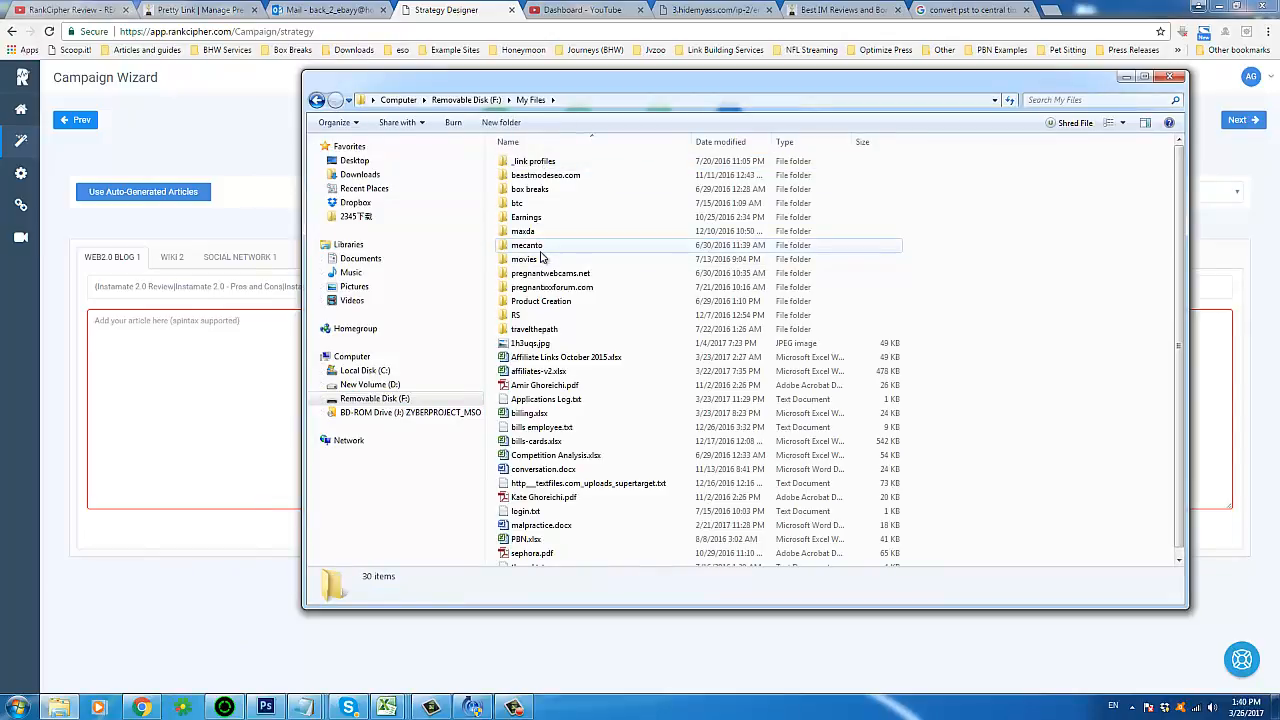
{"action": "double_click", "coordinate": [527, 245]}
{"action": "left_click", "coordinate": [687, 192]}
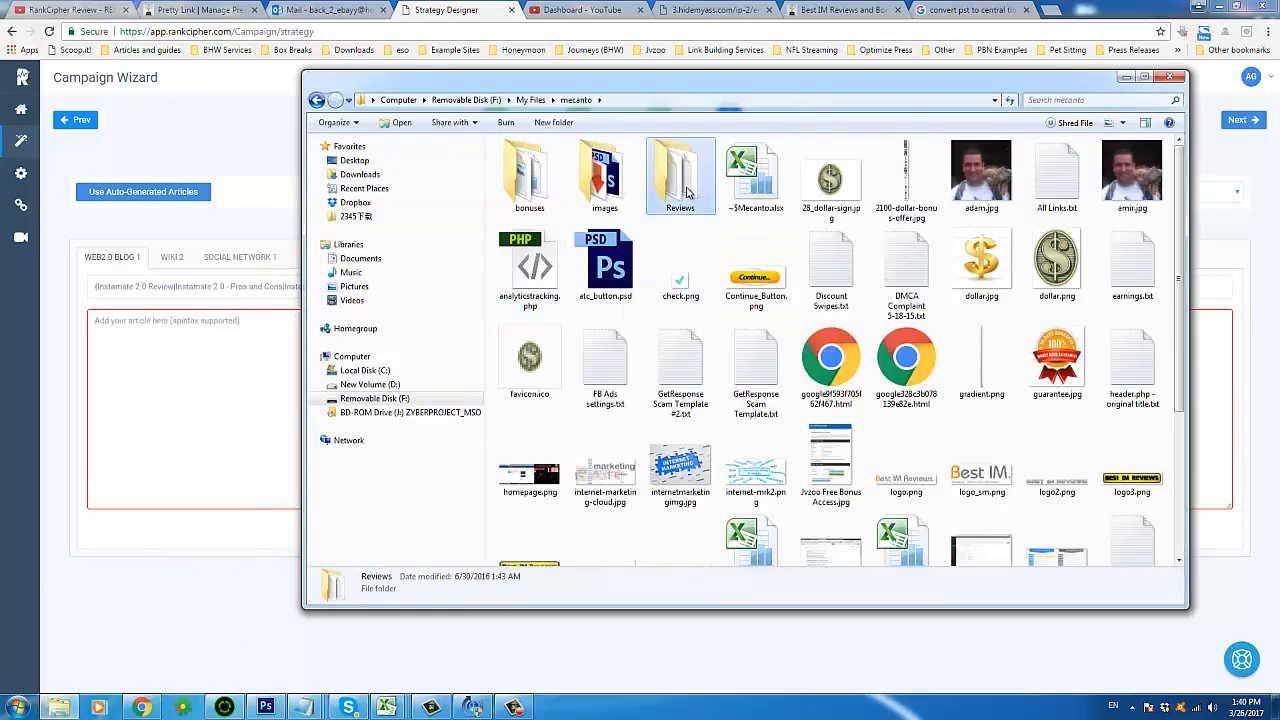
{"action": "double_click", "coordinate": [687, 192]}
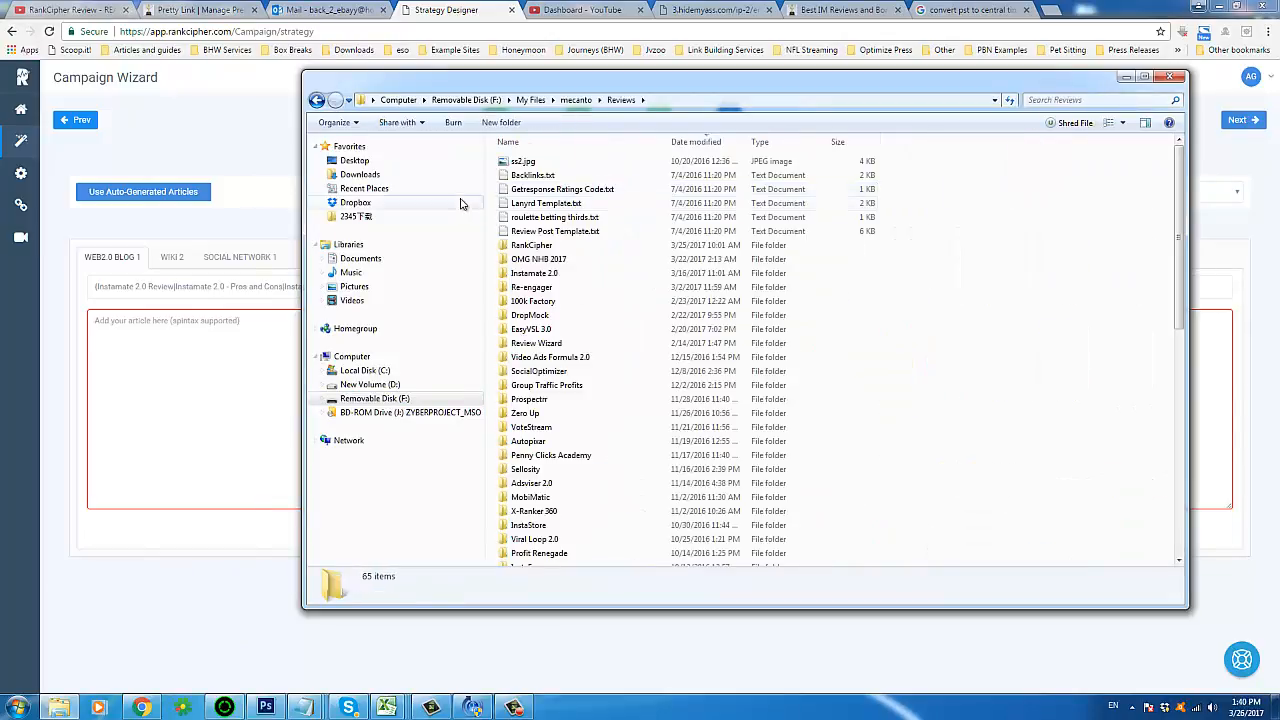
{"action": "left_click", "coordinate": [530, 247]}
{"action": "double_click", "coordinate": [530, 247]}
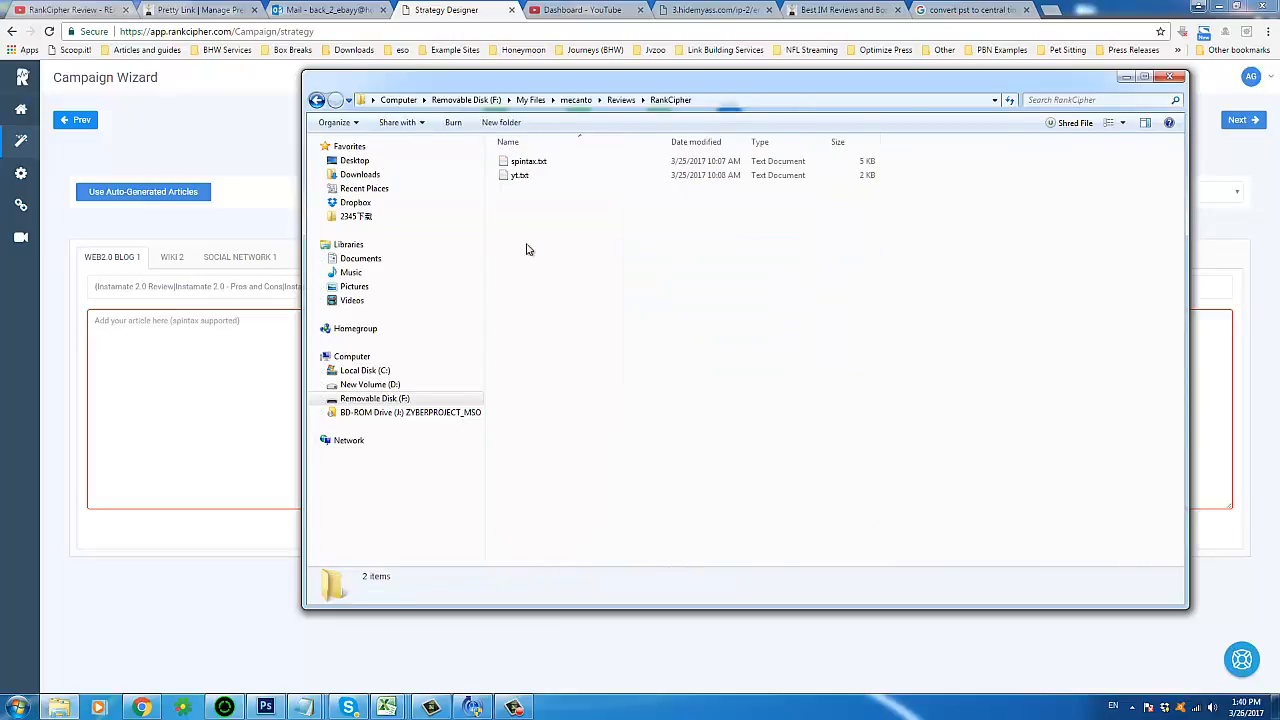
{"action": "left_click", "coordinate": [620, 100]}
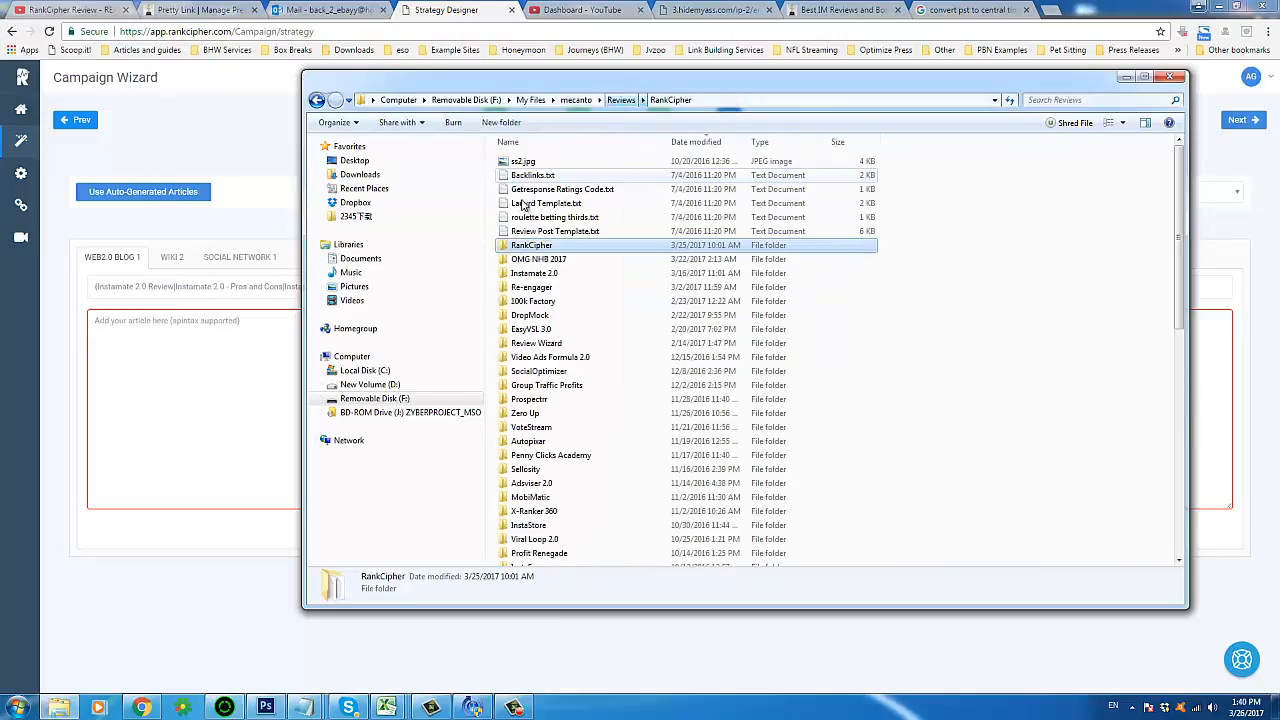
{"action": "double_click", "coordinate": [548, 276]}
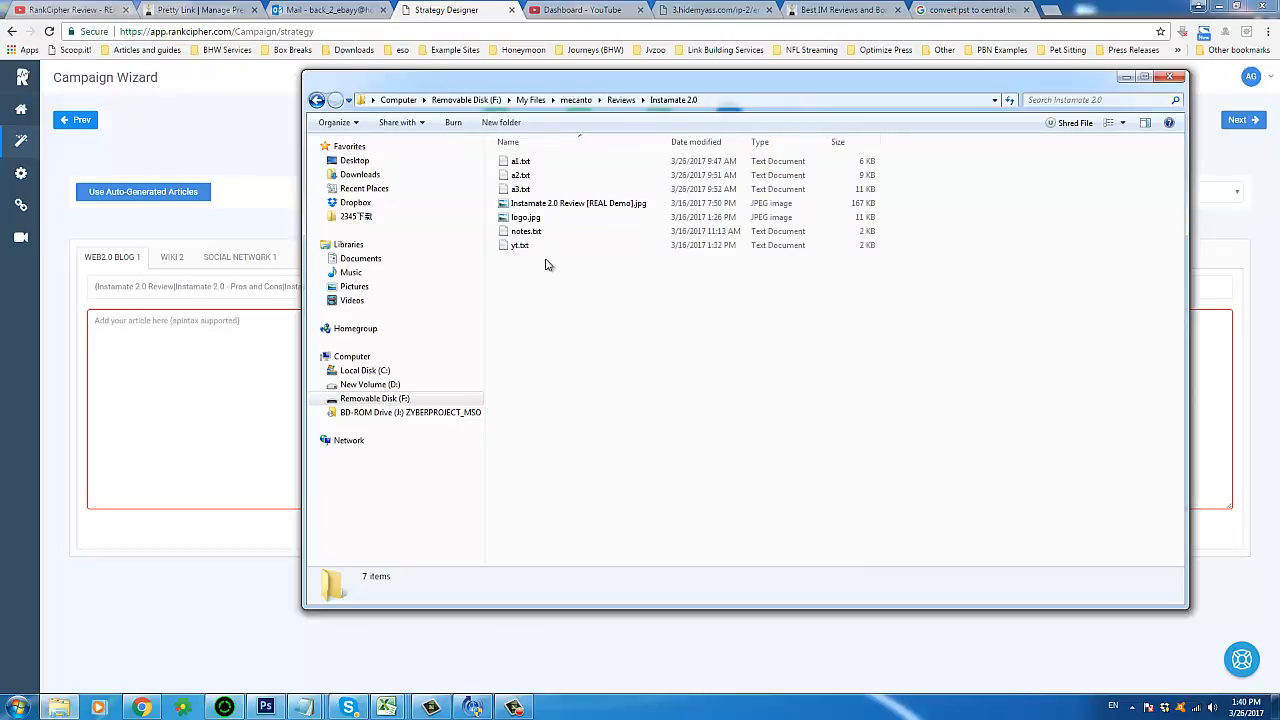
Copy the entire spintax article from a1.txt in Notepad and close the file.
{"action": "left_click", "coordinate": [540, 163]}
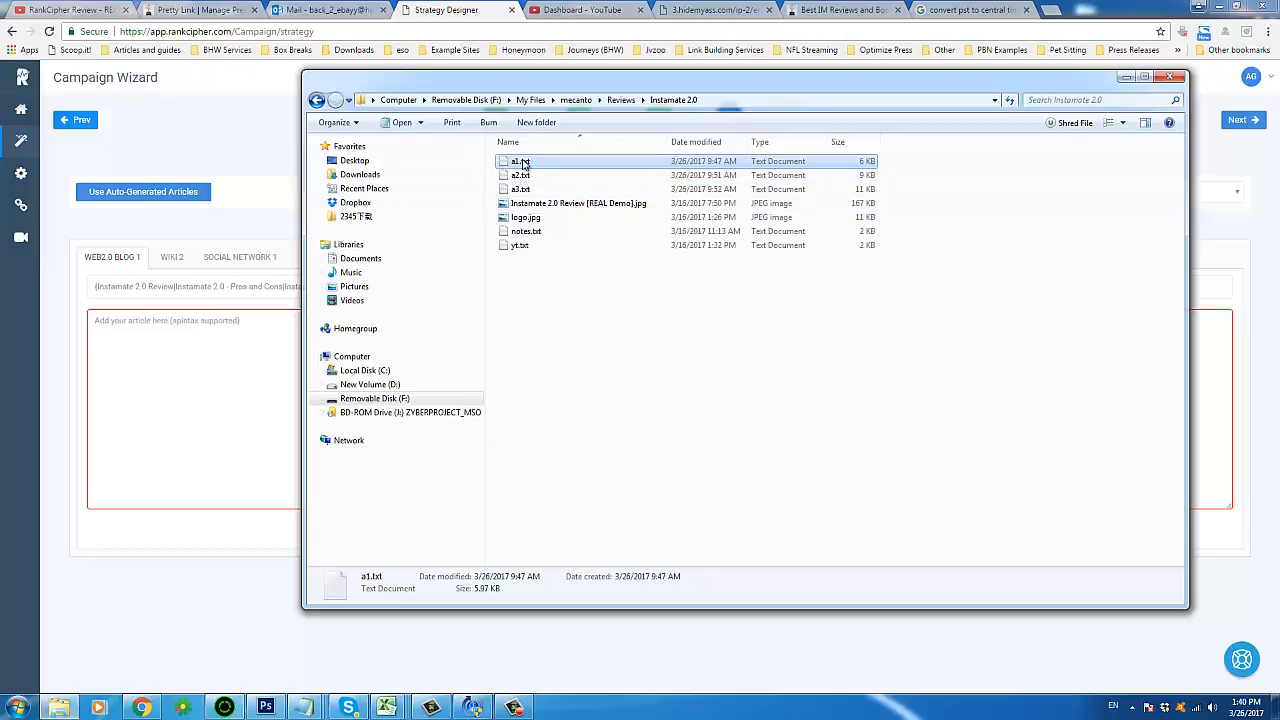
{"action": "left_click_drag", "start_coordinate": [522, 162], "coordinate": [521, 169]}
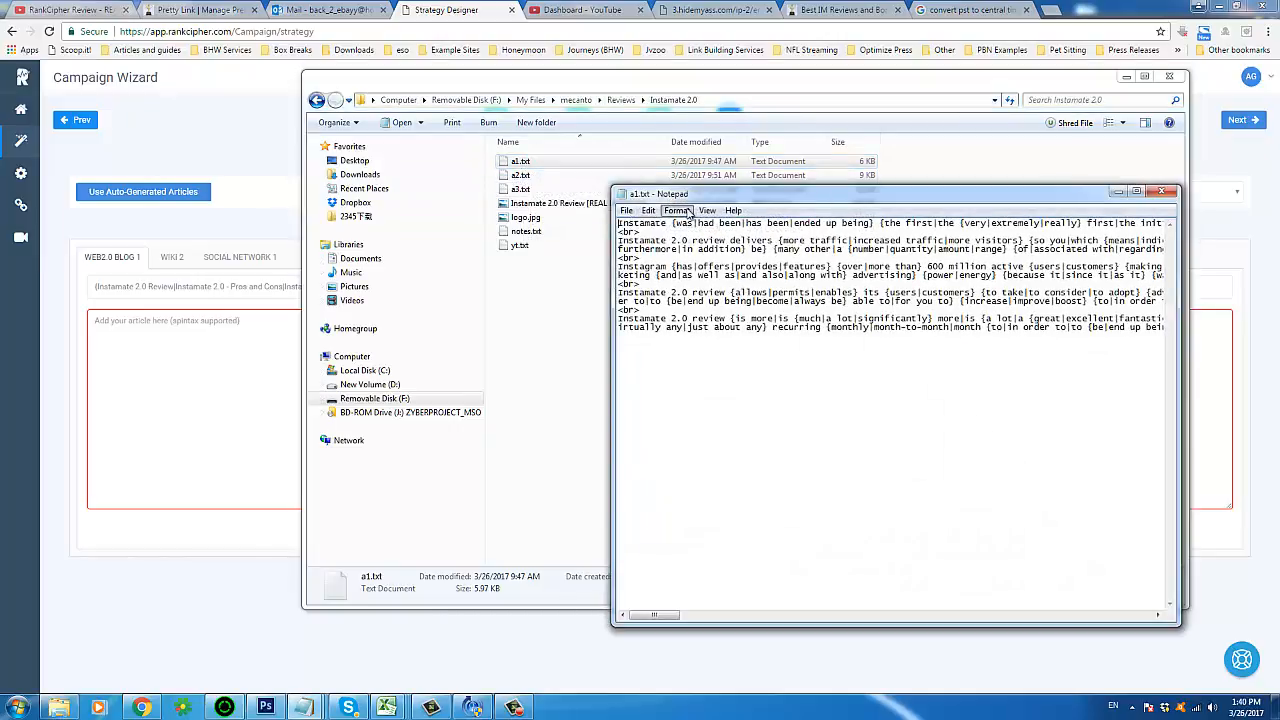
{"action": "left_click", "coordinate": [677, 211]}
{"action": "left_click", "coordinate": [635, 231]}
{"action": "key", "text": "ctrl+a"}
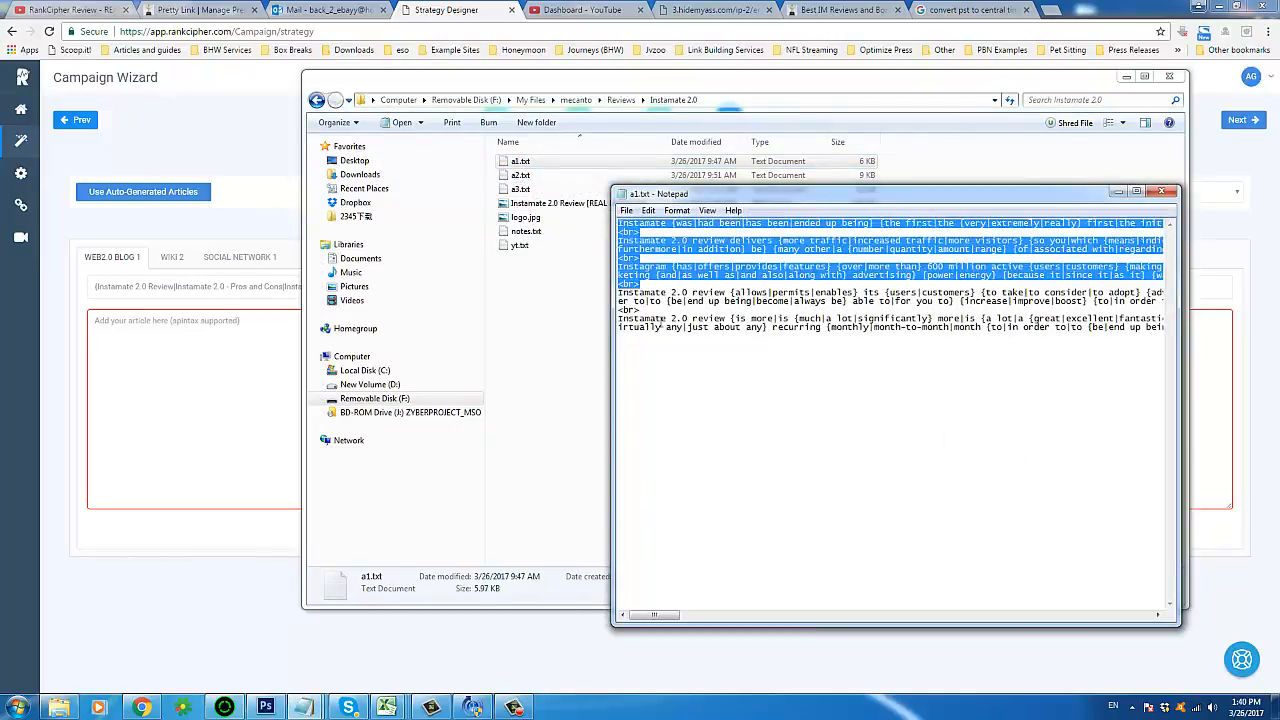
{"action": "right_click", "coordinate": [822, 368]}
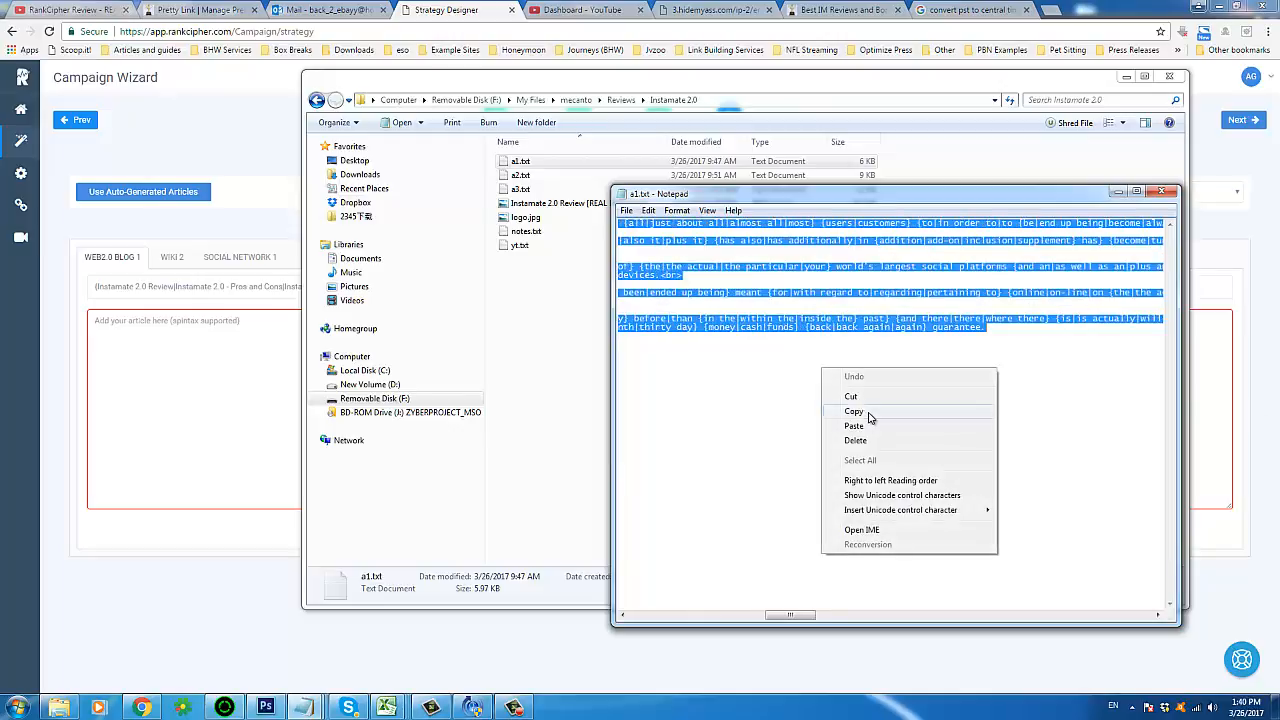
{"action": "left_click", "coordinate": [866, 411]}
{"action": "left_click", "coordinate": [1172, 193]}
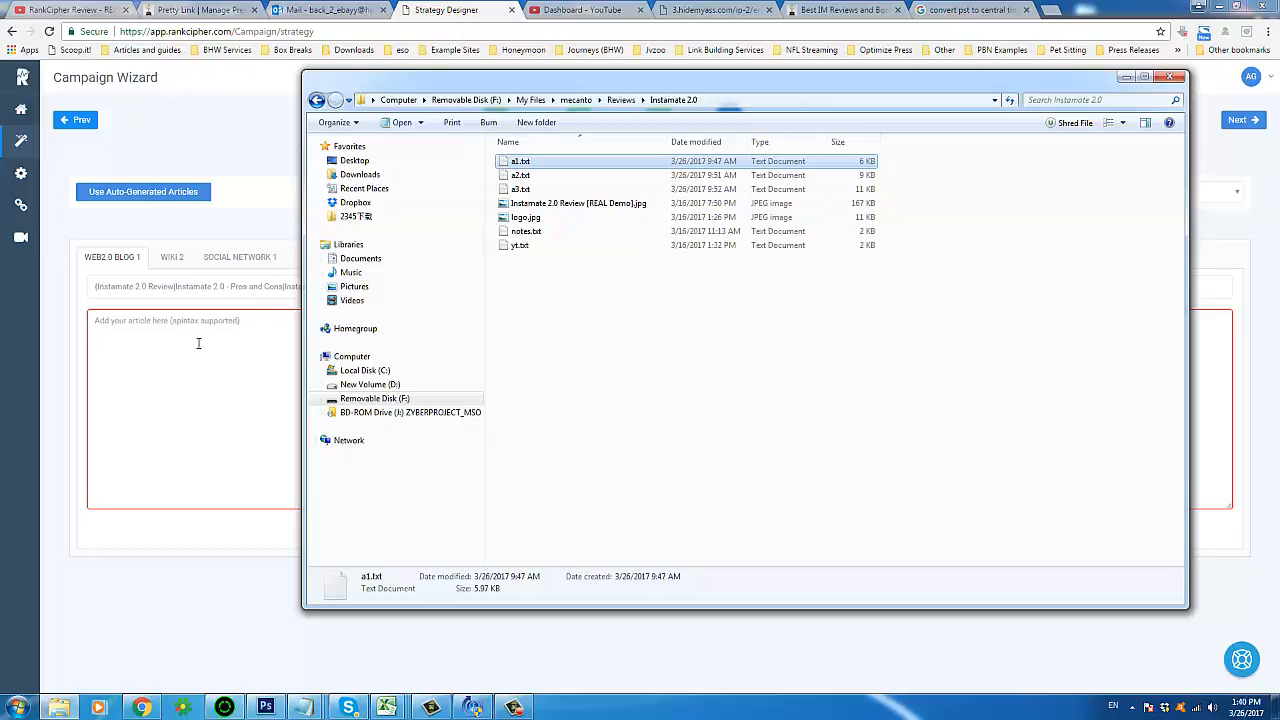
Switch back to the Campaign Wizard and paste the copied article into the Web2.0 Blog 1 article body.
{"action": "double_click", "coordinate": [527, 190]}
{"action": "left_click", "coordinate": [524, 179]}
{"action": "left_click", "coordinate": [522, 163]}
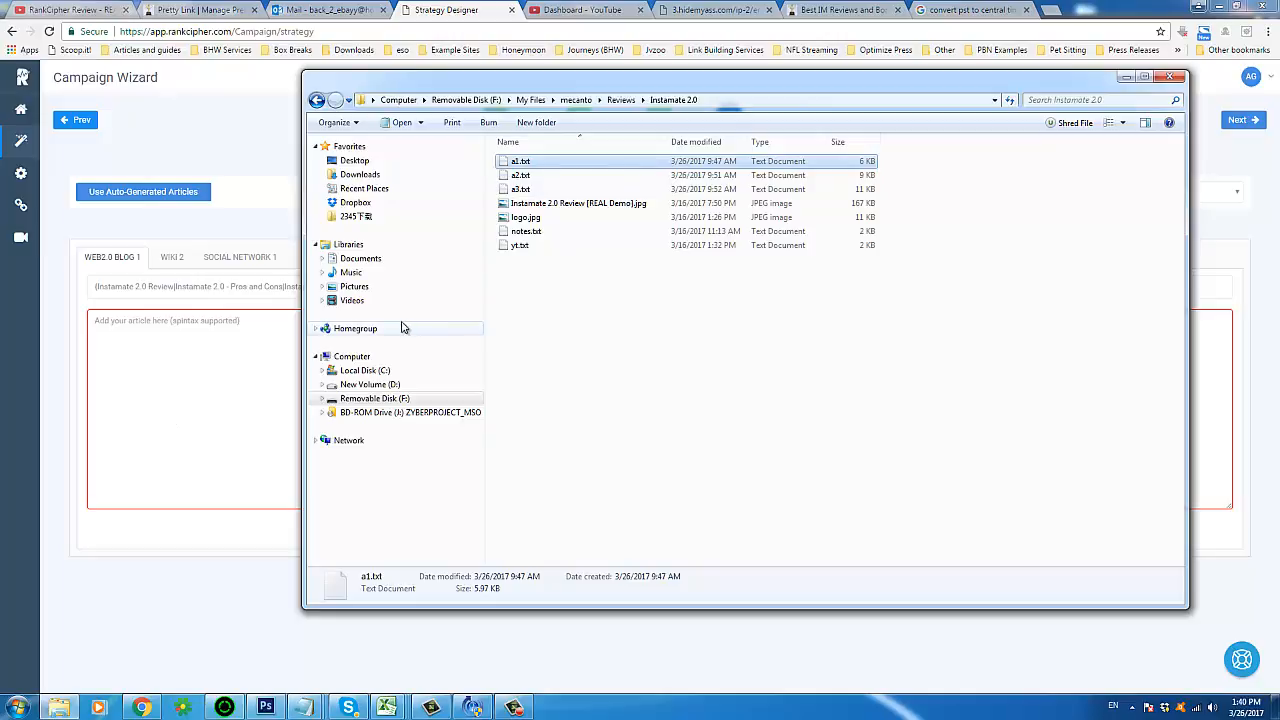
{"action": "left_click", "coordinate": [274, 380]}
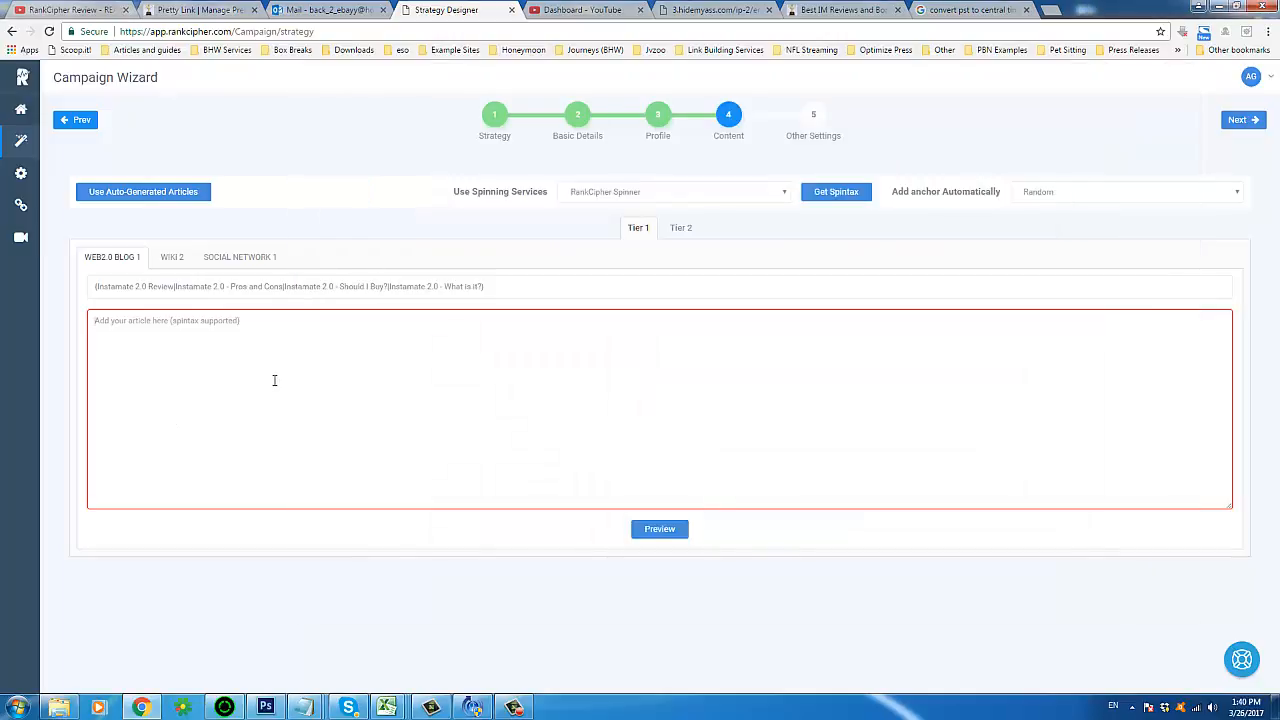
{"action": "right_click", "coordinate": [191, 352]}
{"action": "left_click", "coordinate": [245, 432]}
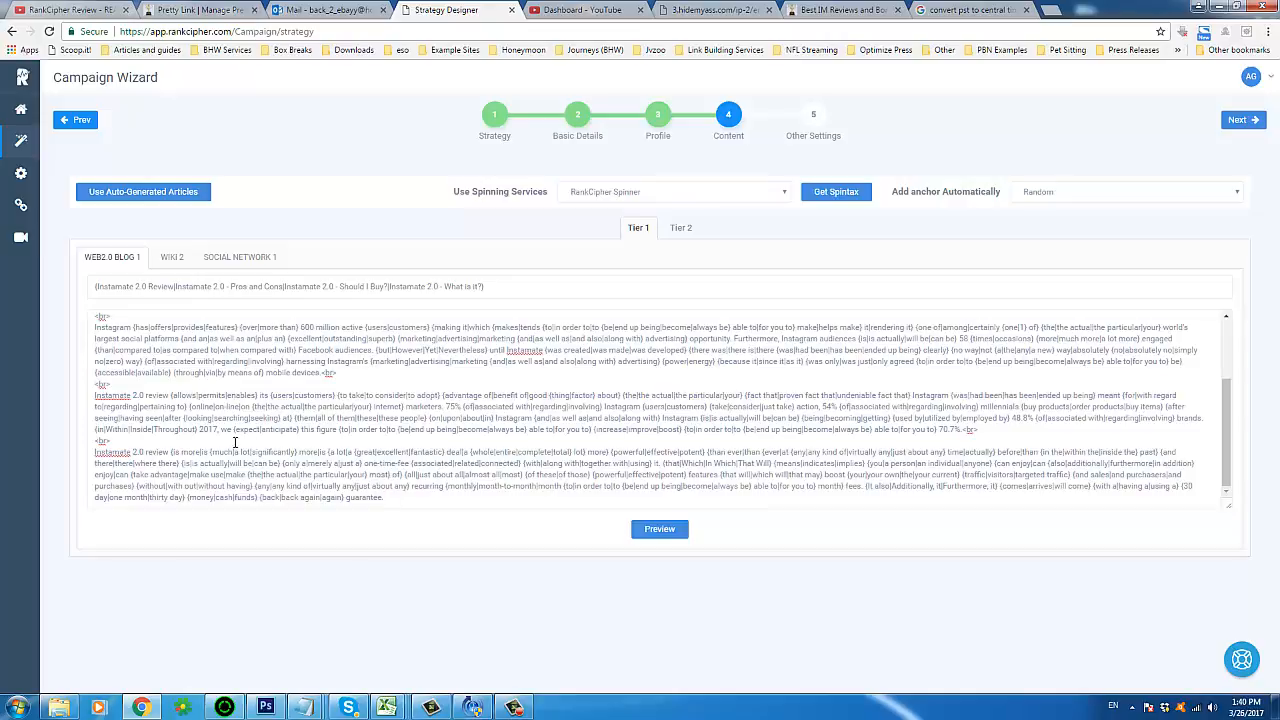
Delete the <br> tags between the paragraphs of the Web2.0 Blog 1 article.
{"action": "scroll", "coordinate": [235, 442], "scroll_direction": "up", "scroll_amount": 3}
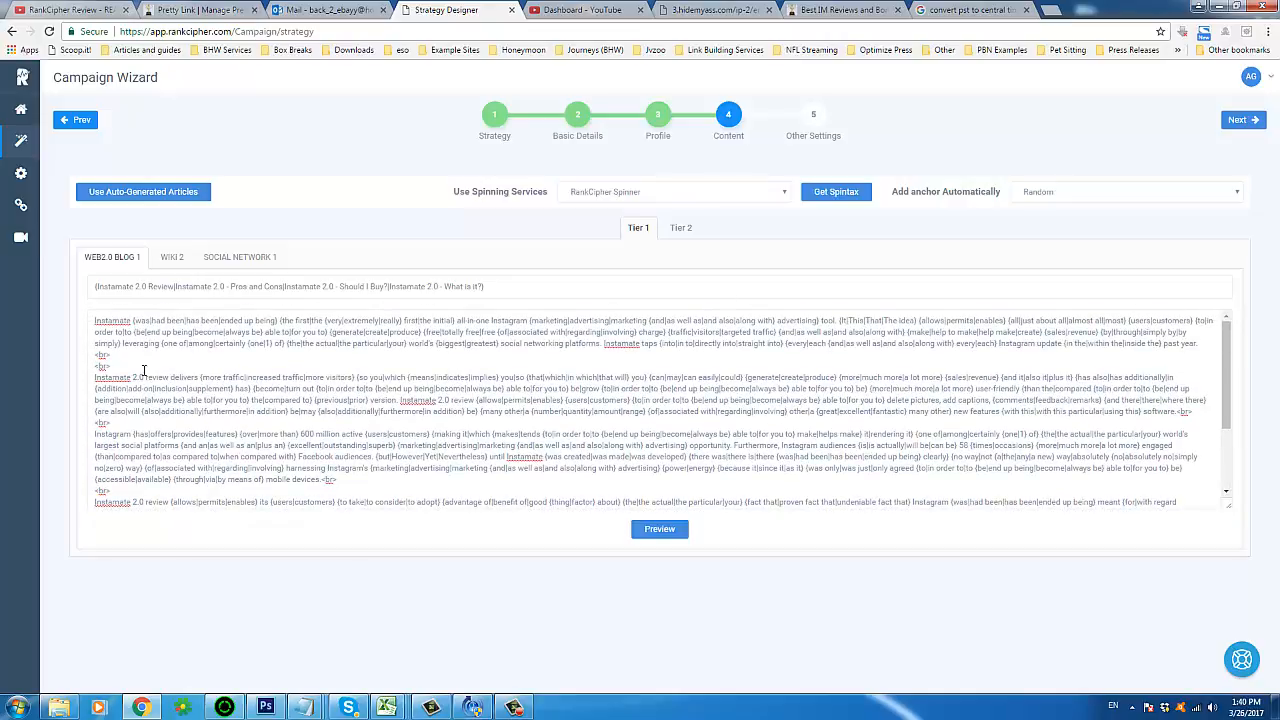
{"action": "key", "text": "BackSpace"}
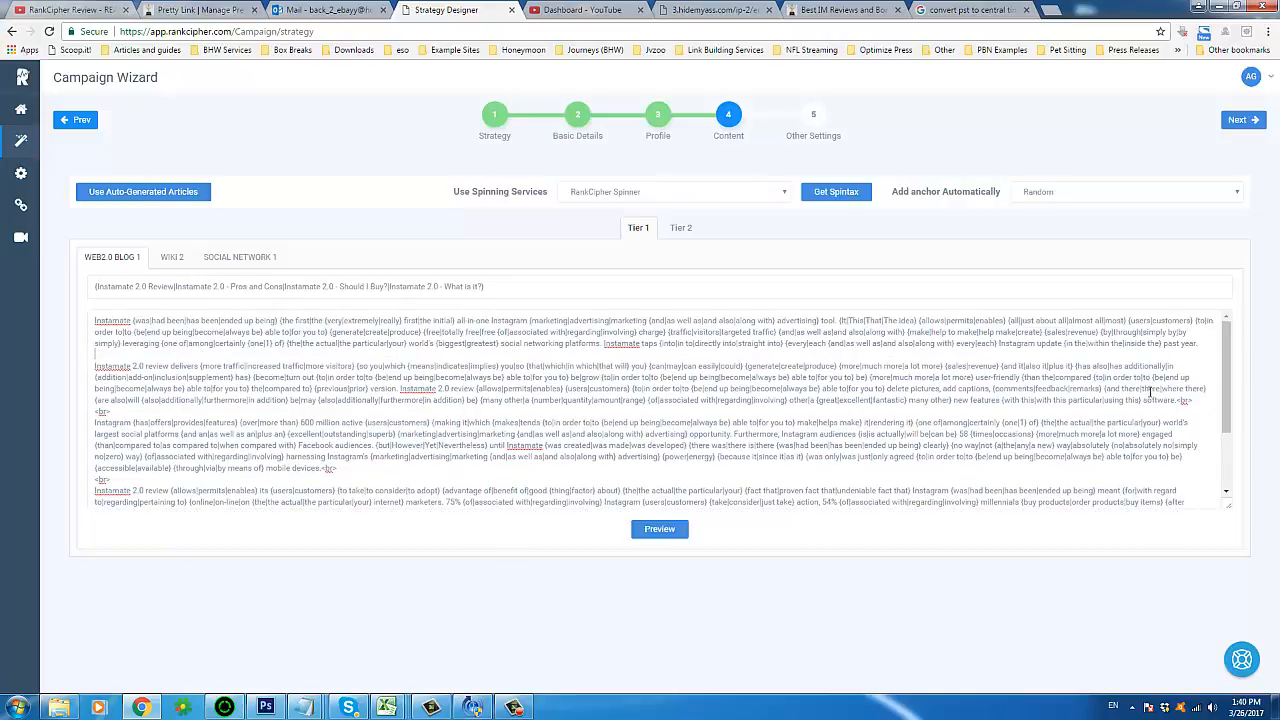
{"action": "left_click_drag", "start_coordinate": [1179, 401], "coordinate": [1201, 405]}
{"action": "key", "text": "BackSpace"}
{"action": "left_click_drag", "start_coordinate": [321, 468], "coordinate": [364, 476]}
{"action": "key", "text": "BackSpace"}
{"action": "scroll", "coordinate": [367, 476], "scroll_direction": "down", "scroll_amount": 2}
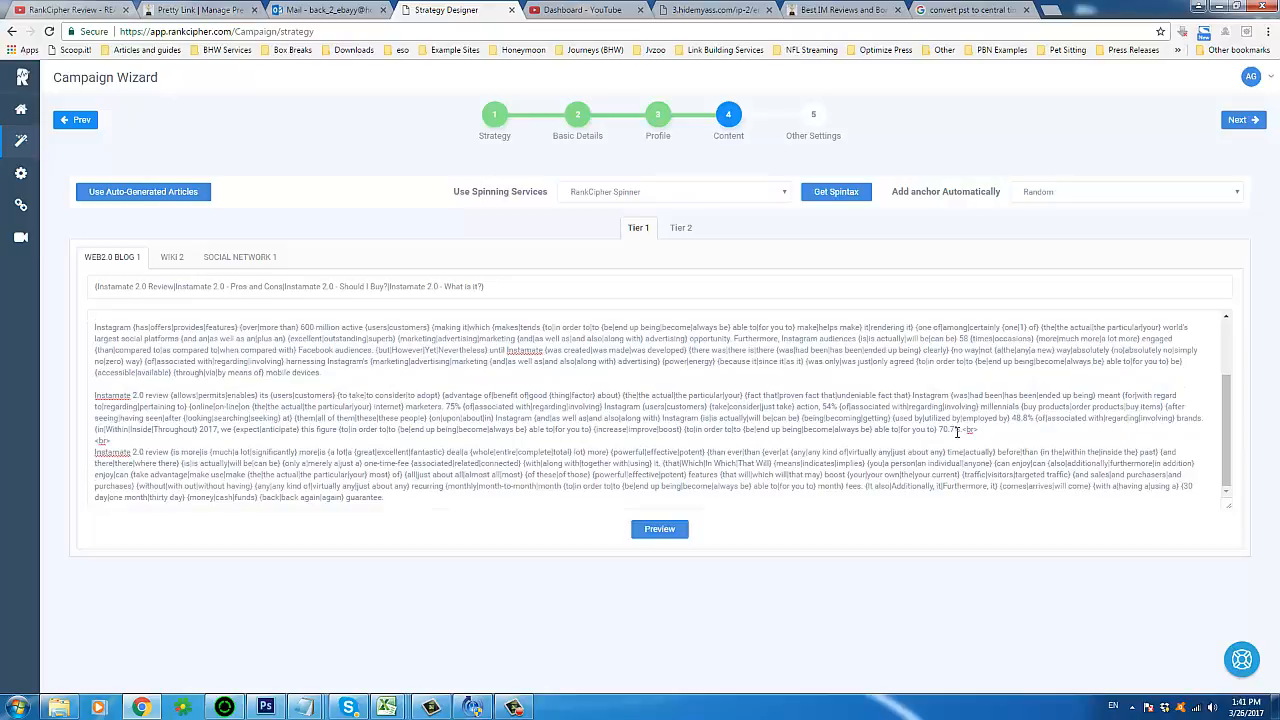
{"action": "key", "text": "BackSpace"}
Copy the full text of a2.txt from the Instamate 2.0 folder into the Wiki 2 article body.
{"action": "mouse_move", "coordinate": [305, 707]}
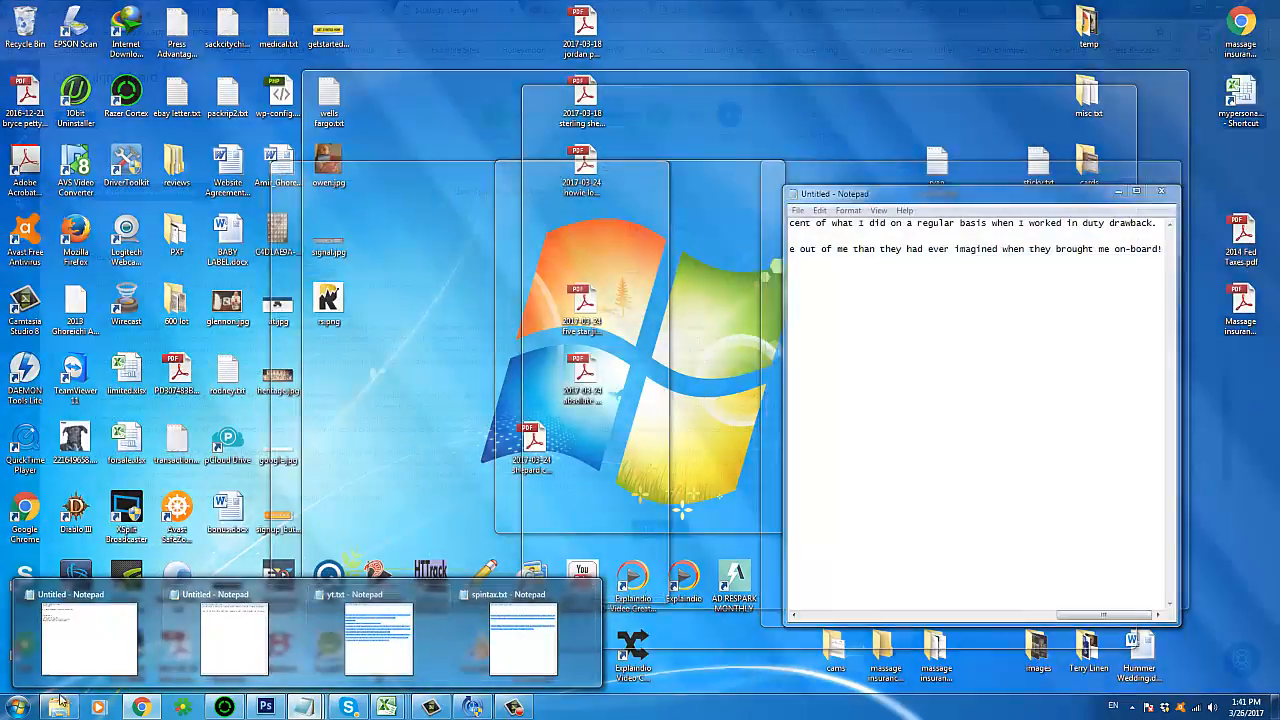
{"action": "left_click", "coordinate": [75, 703]}
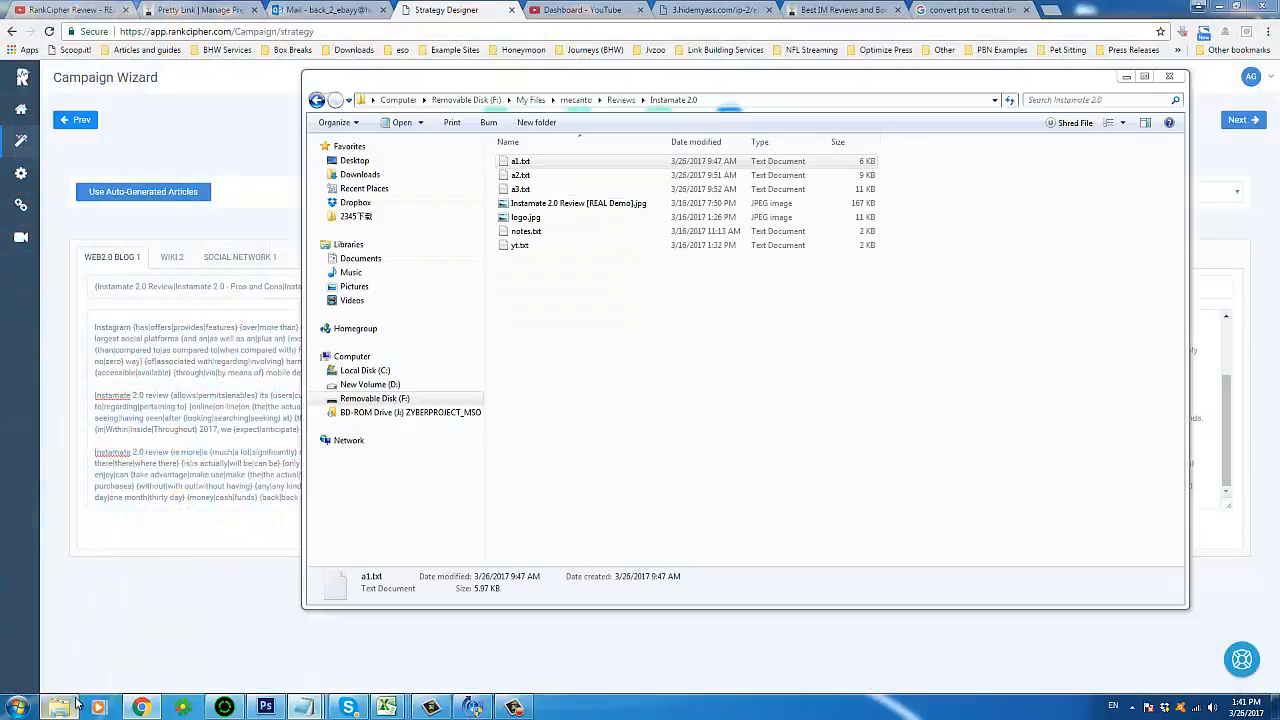
{"action": "double_click", "coordinate": [521, 175]}
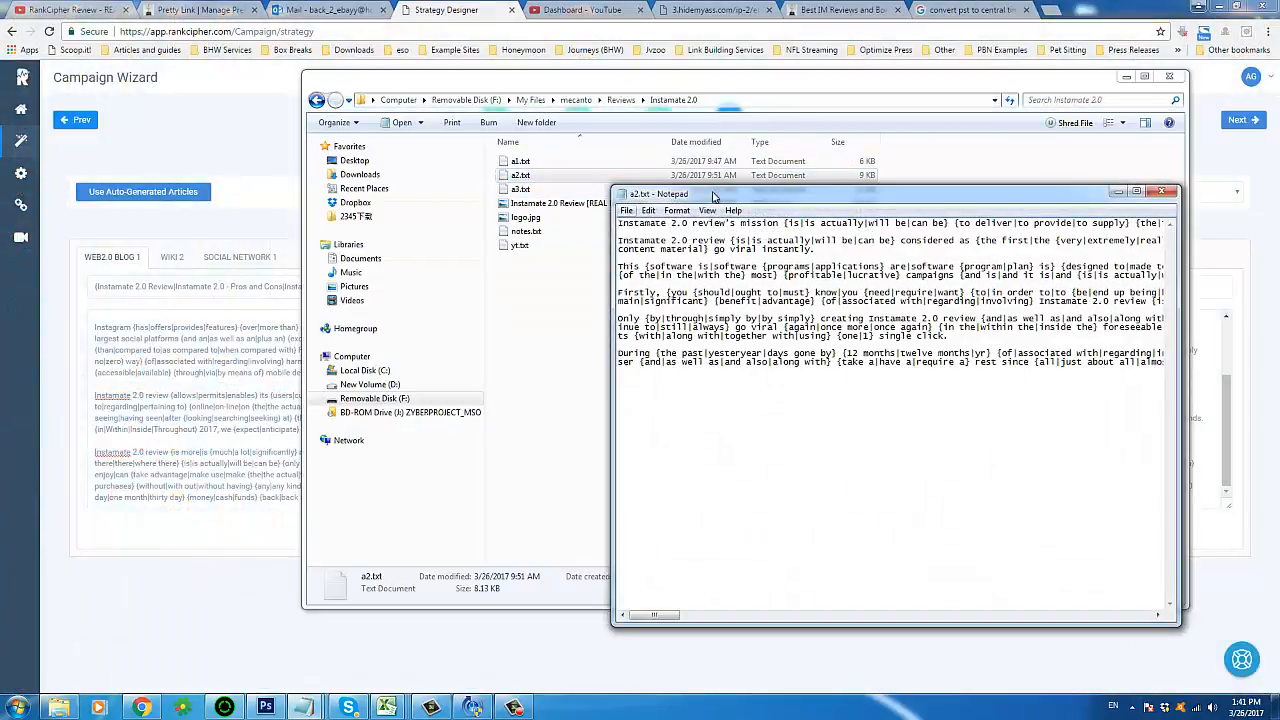
{"action": "key", "text": "ctrl+a"}
{"action": "left_click", "coordinate": [1160, 192]}
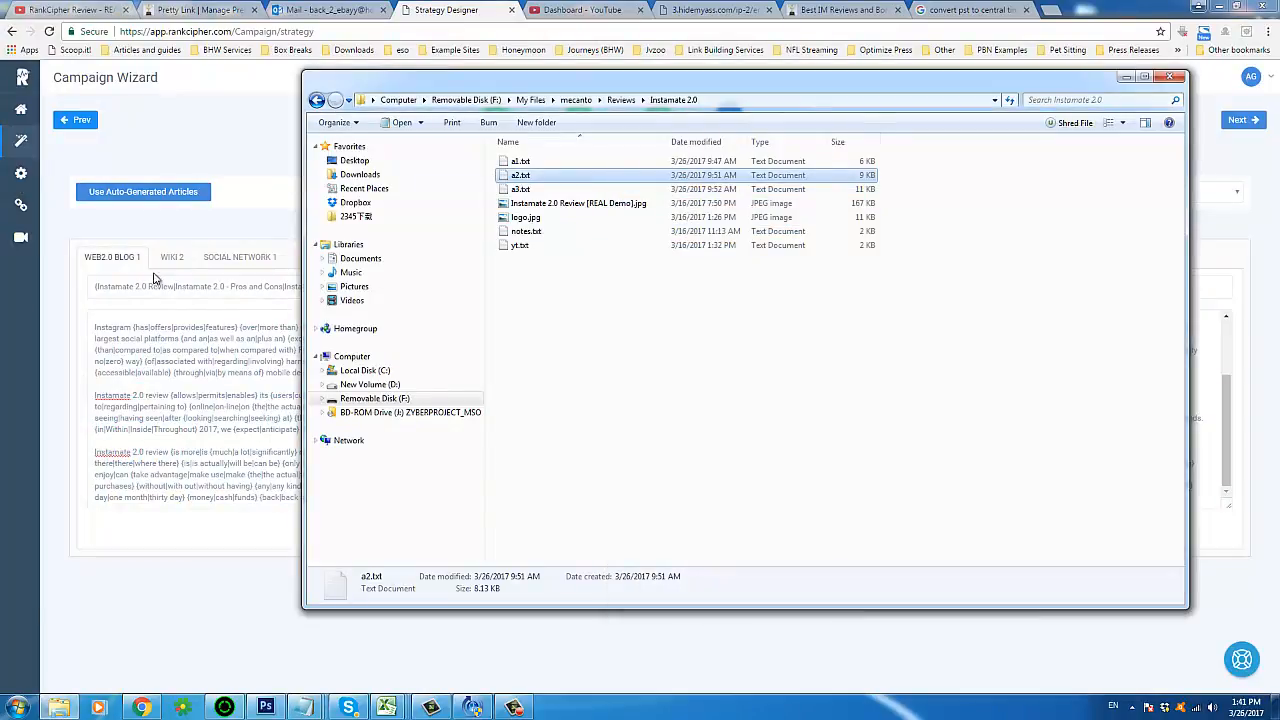
{"action": "left_click", "coordinate": [171, 257]}
{"action": "left_click", "coordinate": [169, 354]}
{"action": "key", "text": "ctrl+v"}
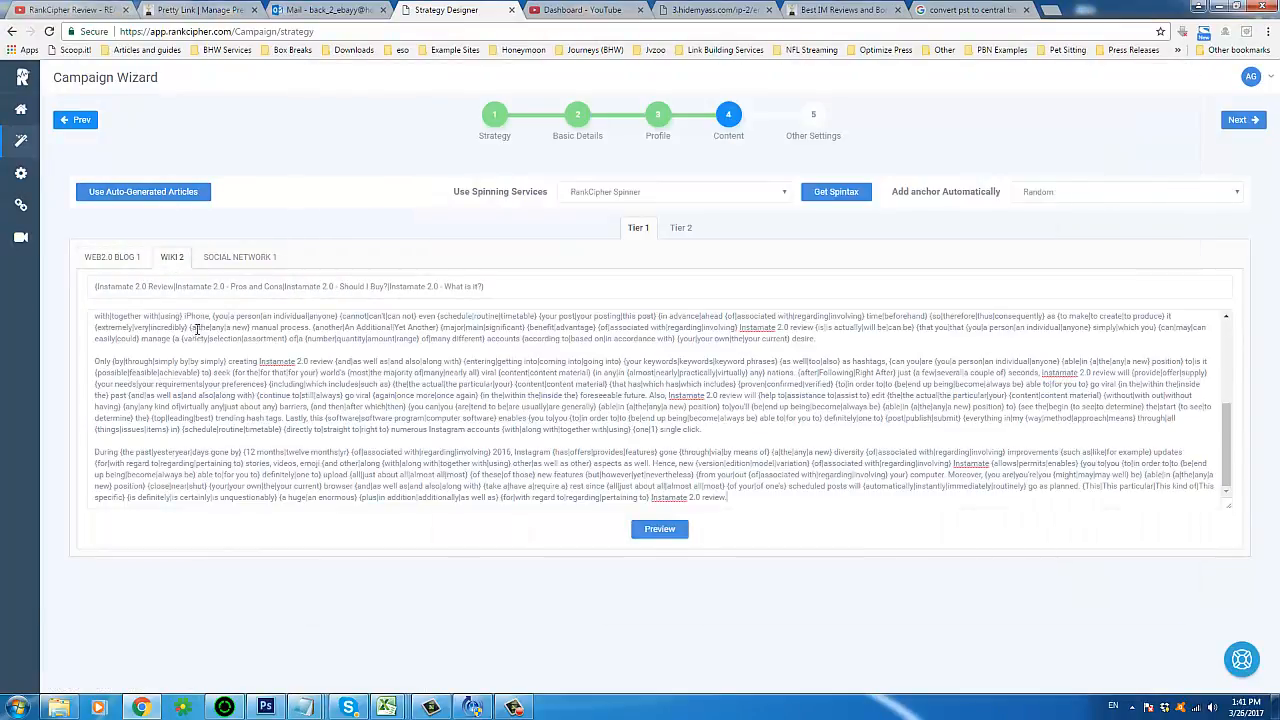
Copy the full text of a3.txt from the Instamate 2.0 folder into the Social Network 1 article body.
{"action": "left_click", "coordinate": [60, 707]}
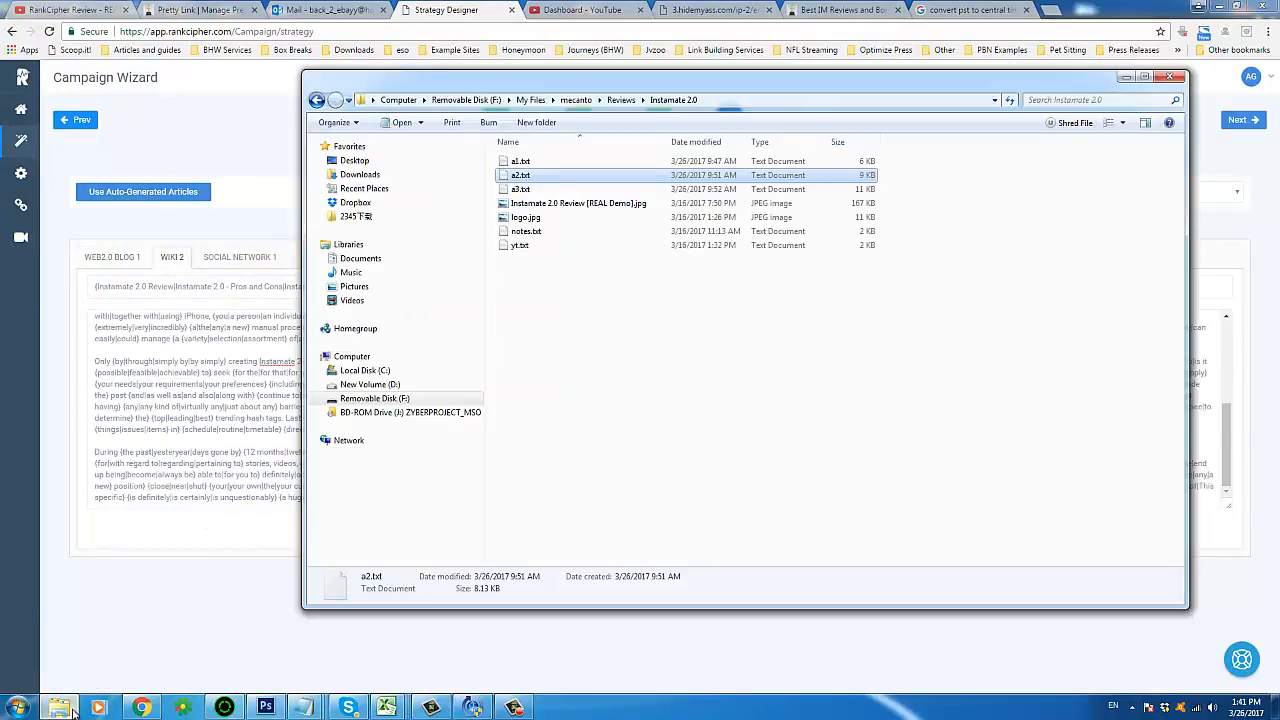
{"action": "double_click", "coordinate": [530, 190]}
{"action": "key", "text": "ctrl+a"}
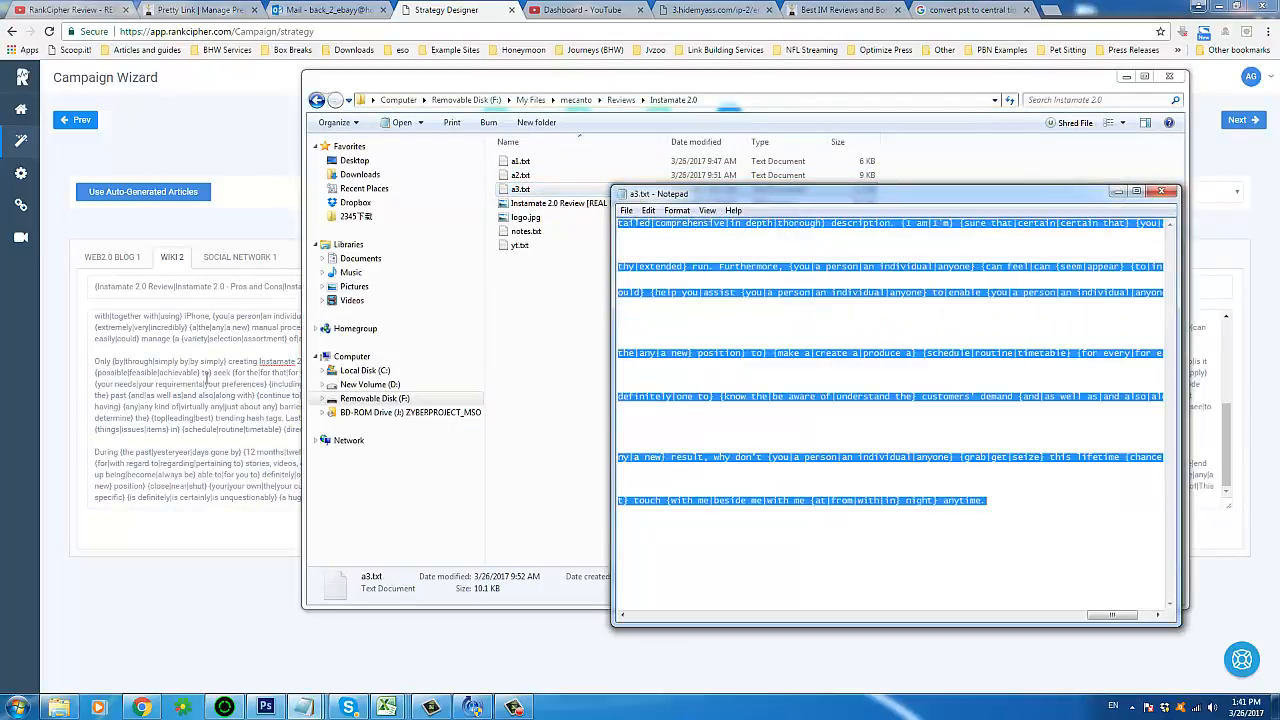
{"action": "left_click", "coordinate": [240, 266]}
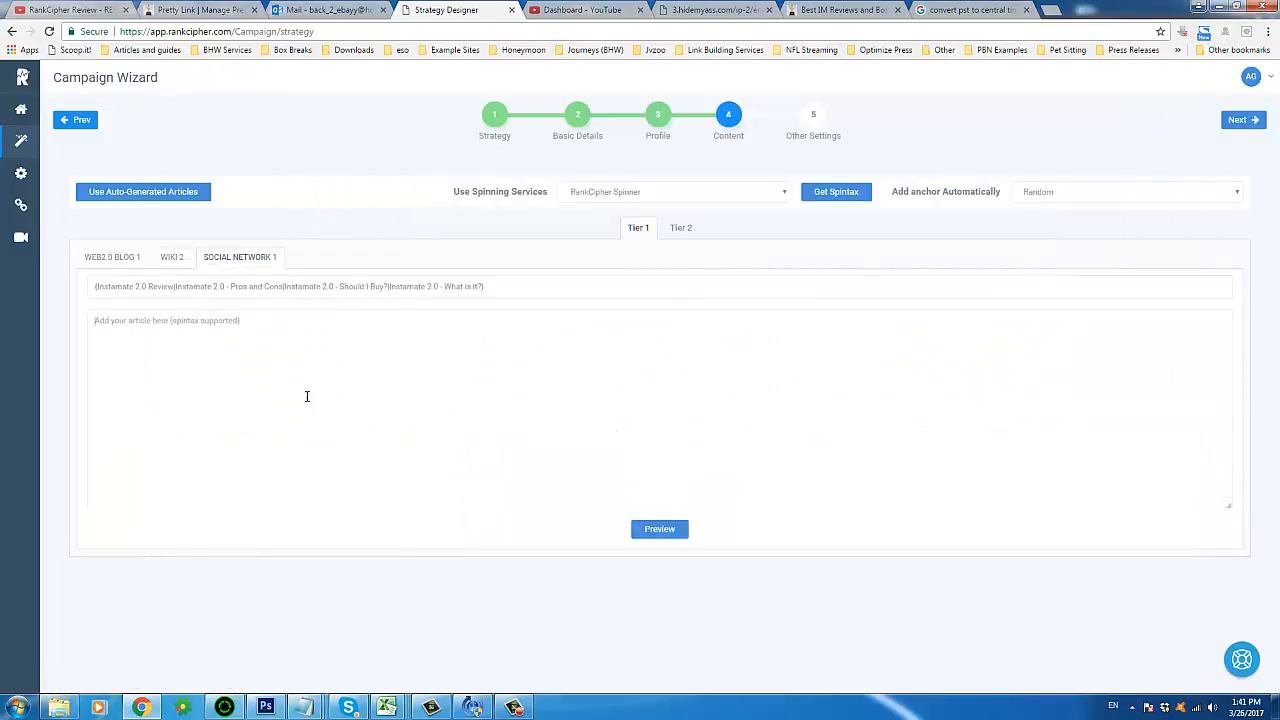
{"action": "left_click", "coordinate": [307, 396]}
{"action": "key", "text": "ctrl+v"}
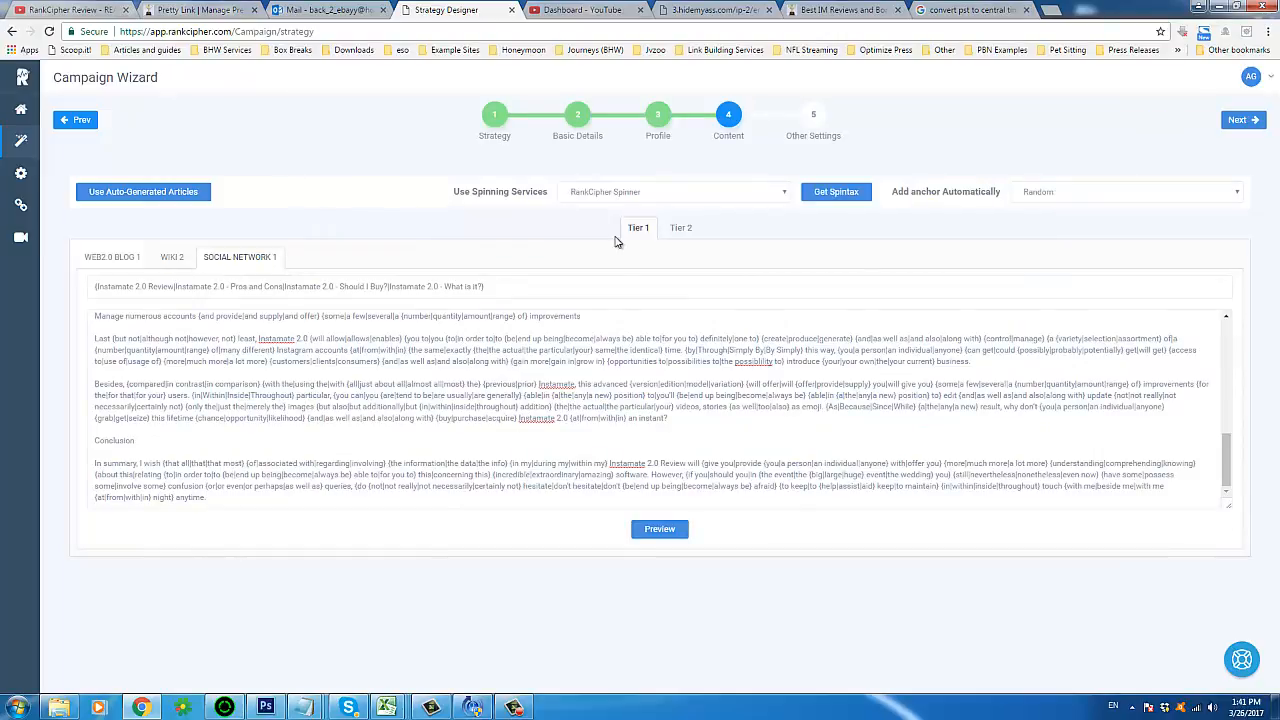
Review the spintax in the Social Network 1 article, highlighting its opening paragraph.
{"action": "scroll", "coordinate": [463, 430], "scroll_direction": "up", "scroll_amount": 10}
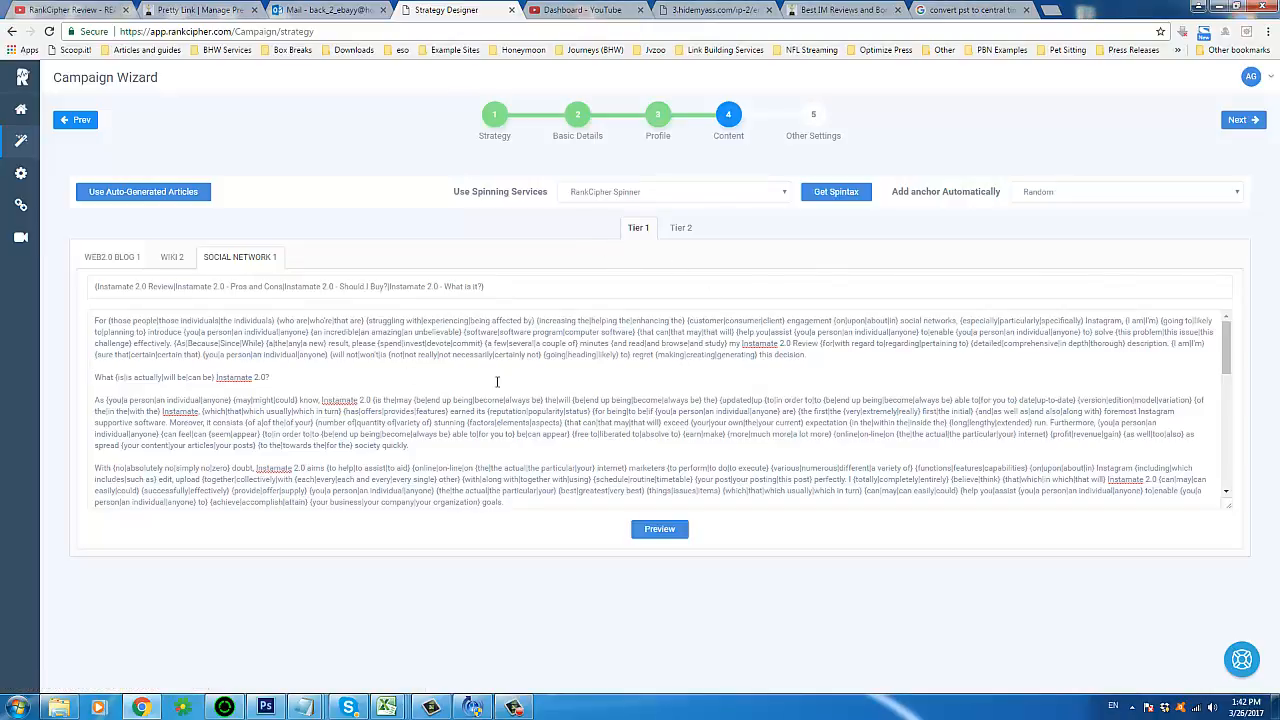
{"action": "scroll", "coordinate": [812, 386], "scroll_direction": "down", "scroll_amount": 3}
{"action": "scroll", "coordinate": [1233, 341], "scroll_direction": "up", "scroll_amount": 3}
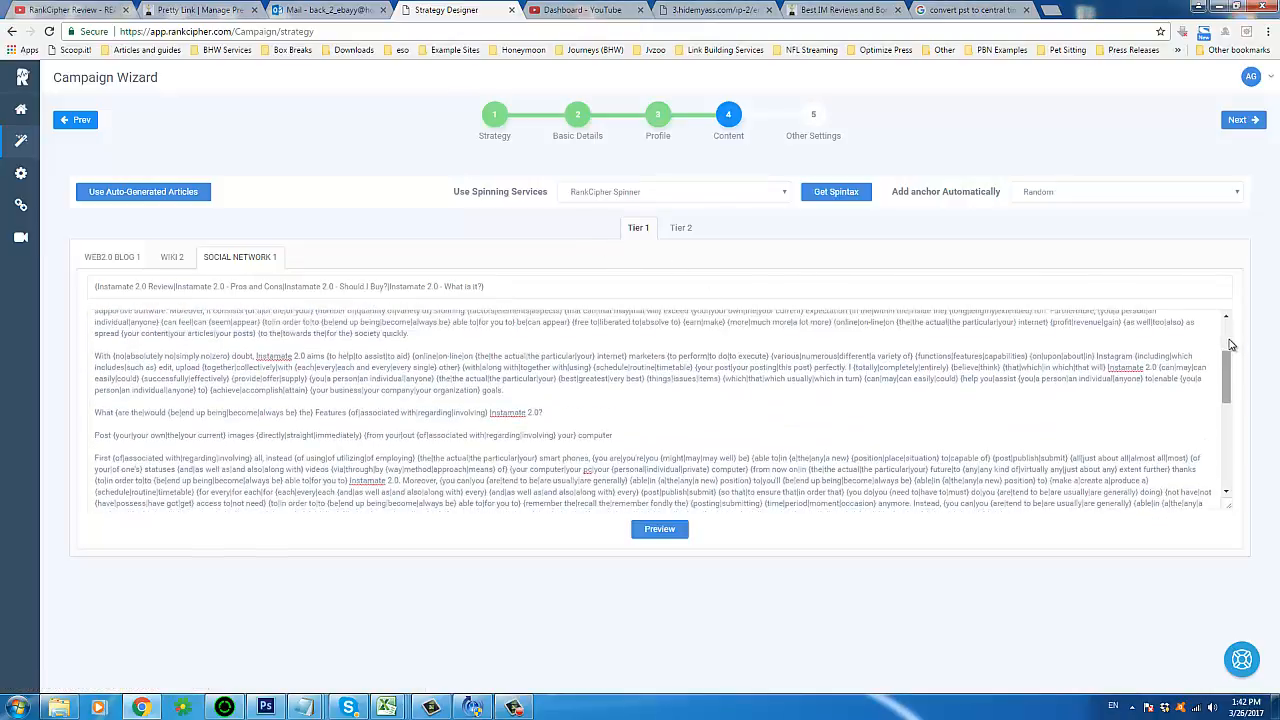
{"action": "left_click_drag", "start_coordinate": [1249, 328], "coordinate": [1248, 317]}
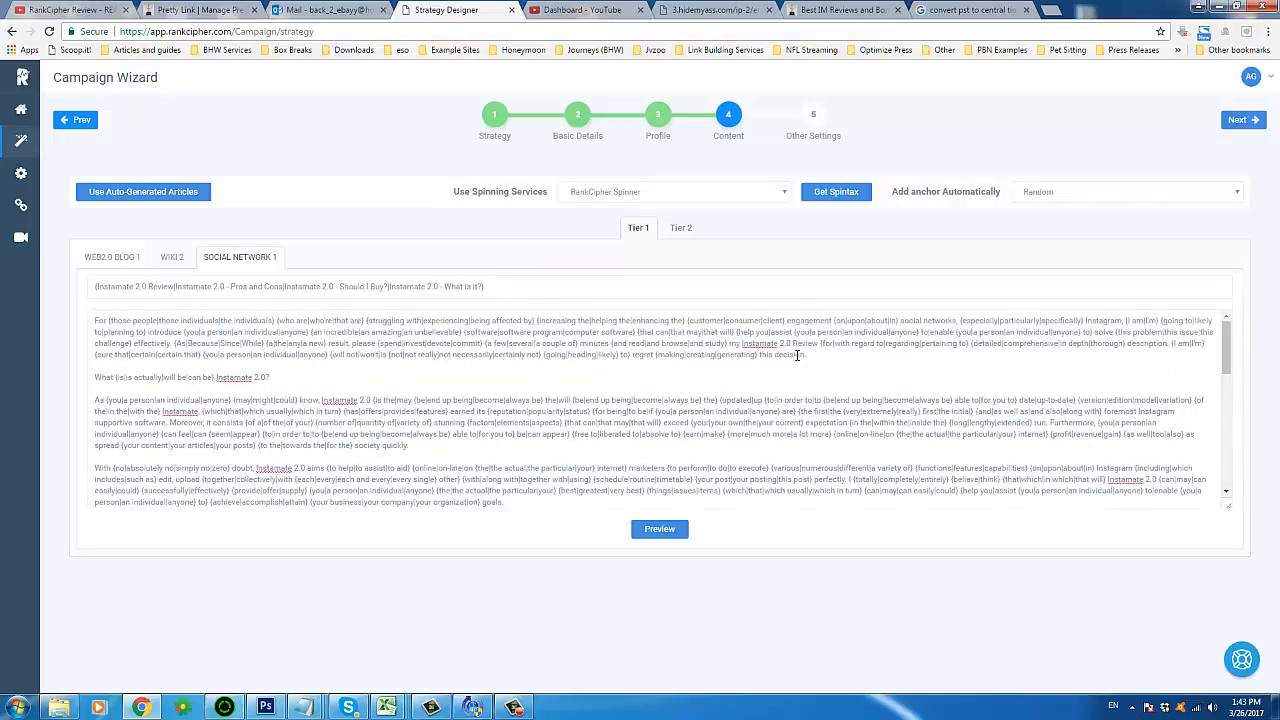
{"action": "left_click_drag", "start_coordinate": [828, 354], "coordinate": [85, 321]}
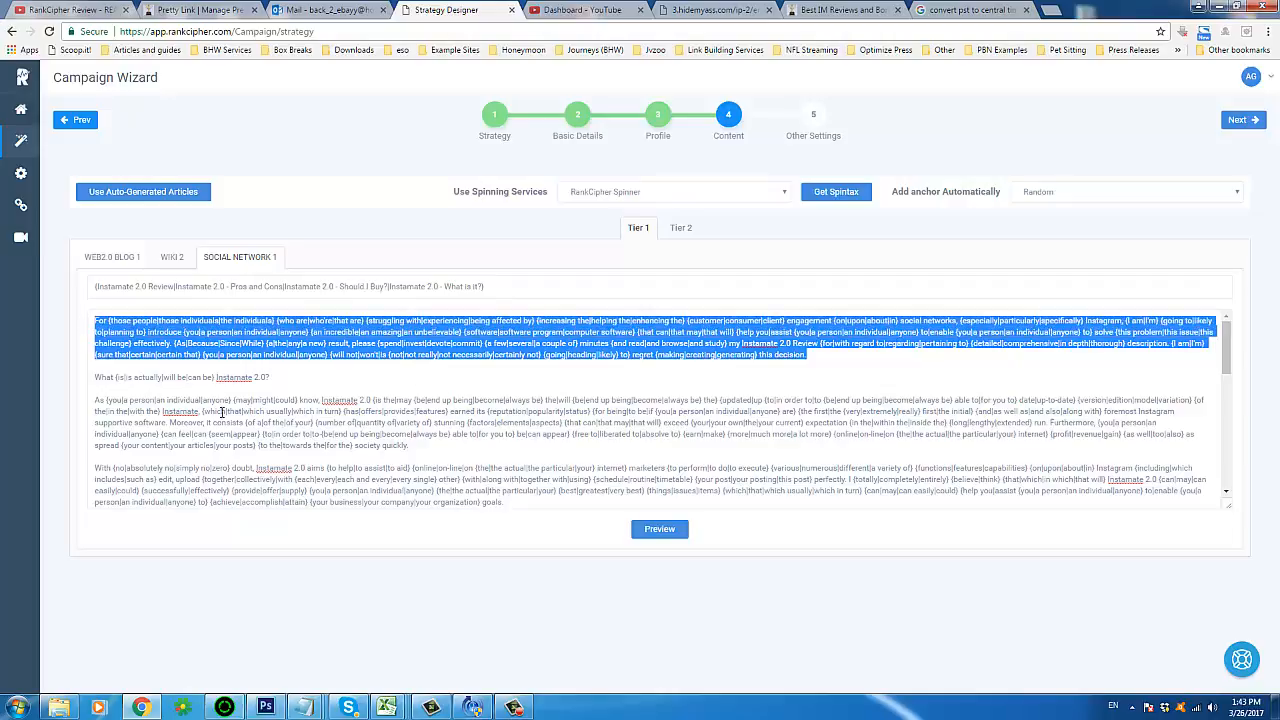
{"action": "left_click", "coordinate": [418, 442]}
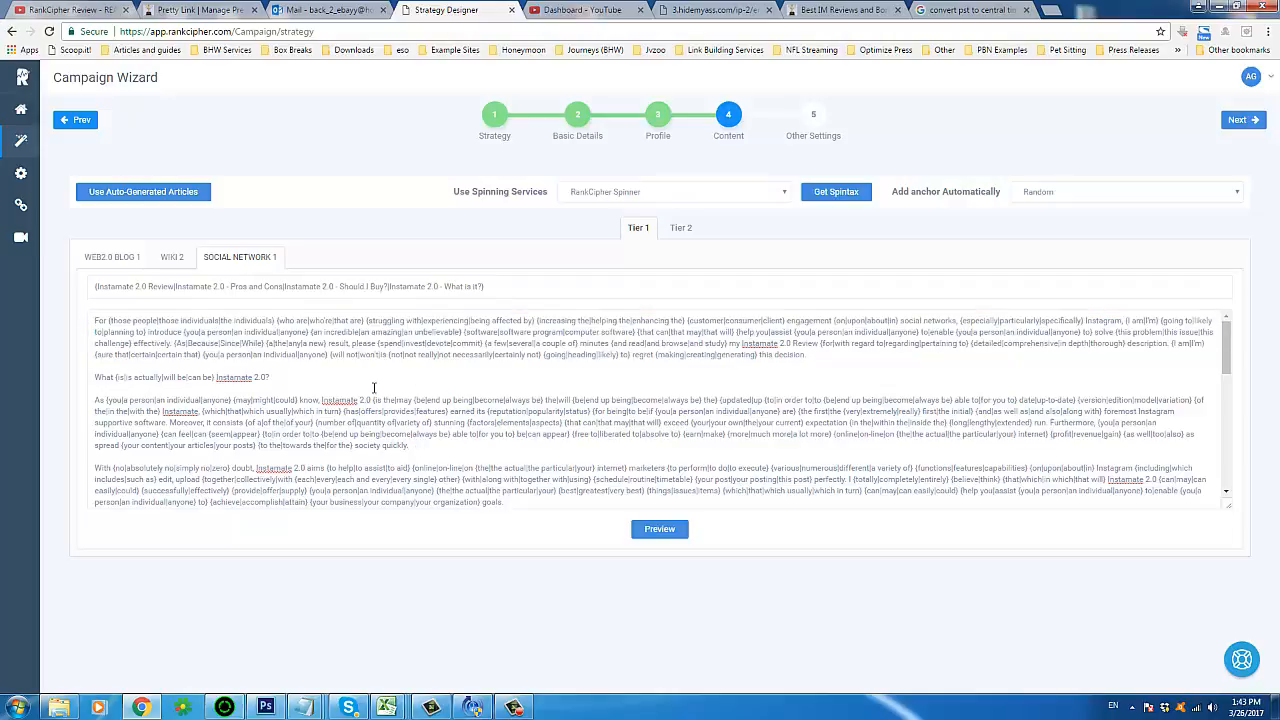
Copy the opening paragraph of the Tier 1 Web2.0 Blog 1 article.
{"action": "left_click", "coordinate": [112, 257]}
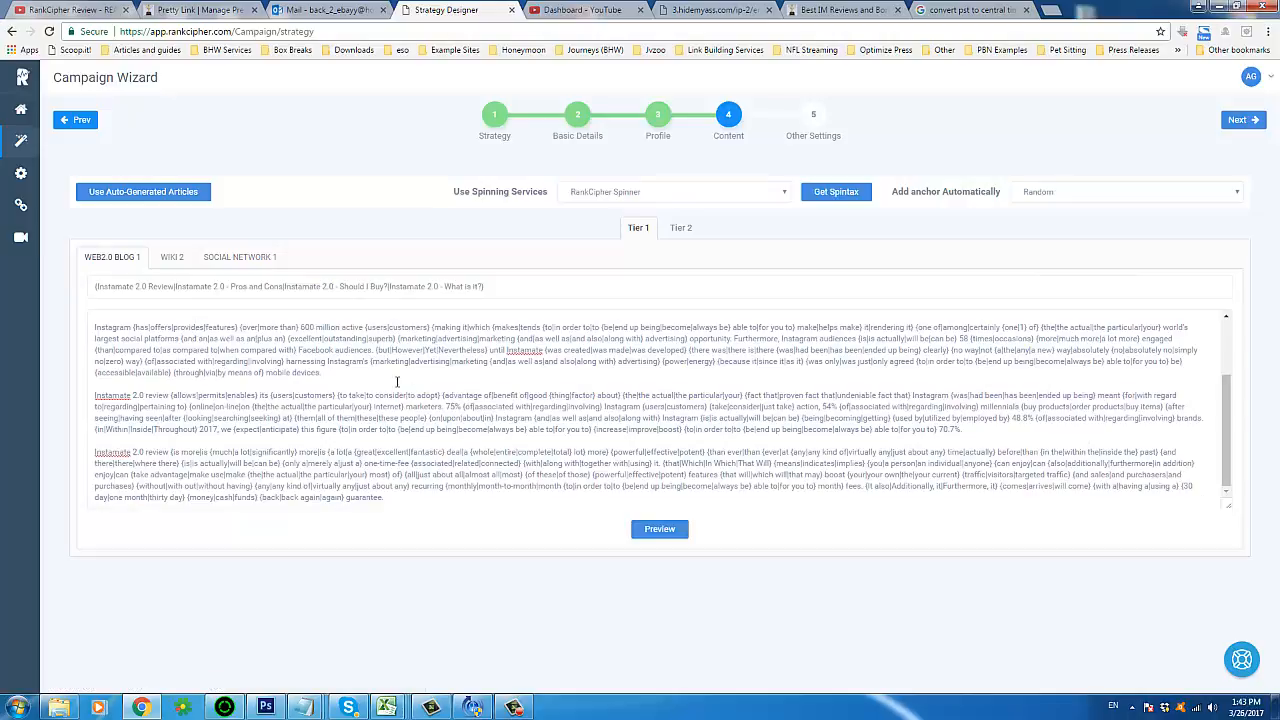
{"action": "scroll", "coordinate": [370, 390], "scroll_direction": "up", "scroll_amount": 1}
{"action": "scroll", "coordinate": [370, 390], "scroll_direction": "up", "scroll_amount": 1}
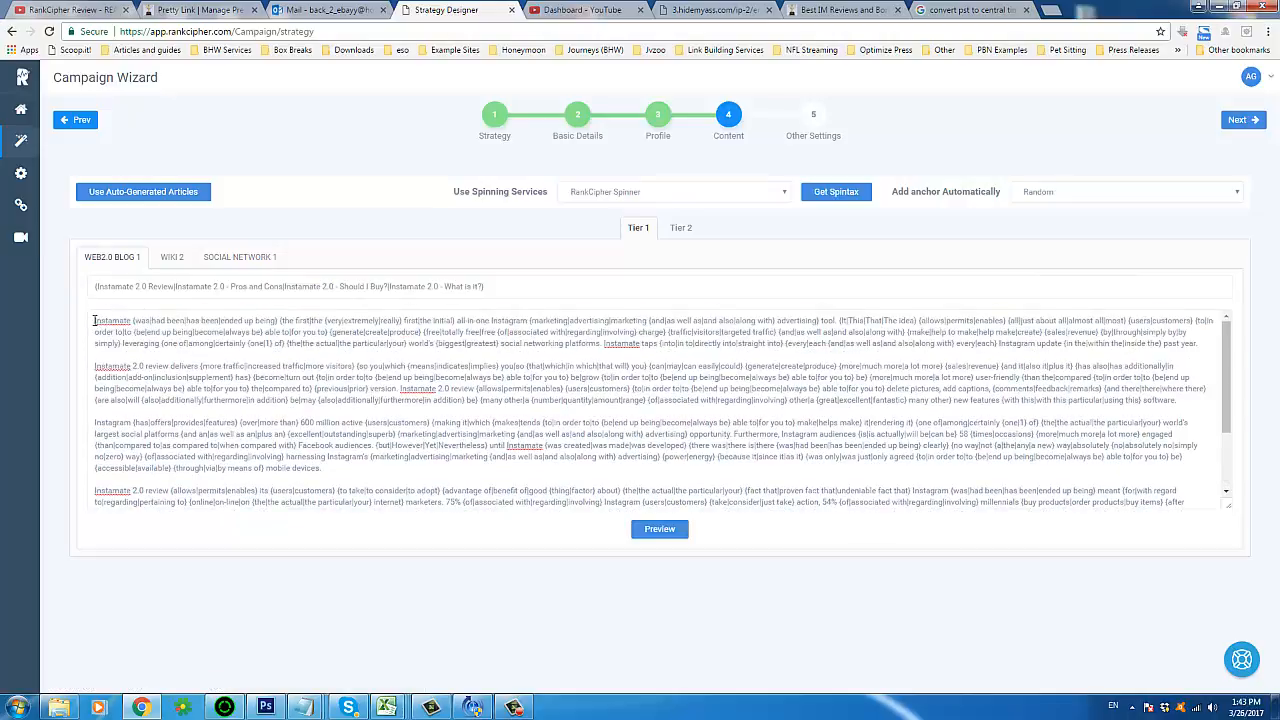
{"action": "left_click_drag", "start_coordinate": [94, 320], "coordinate": [1246, 340]}
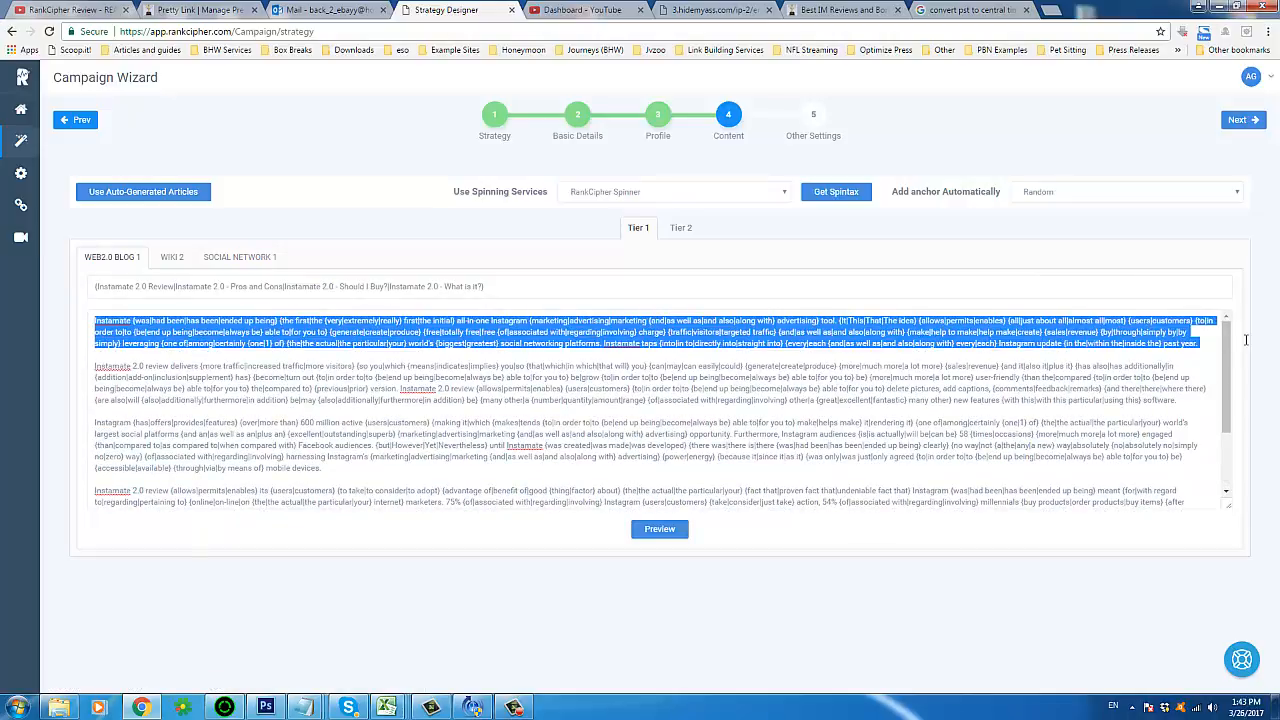
{"action": "right_click", "coordinate": [204, 314]}
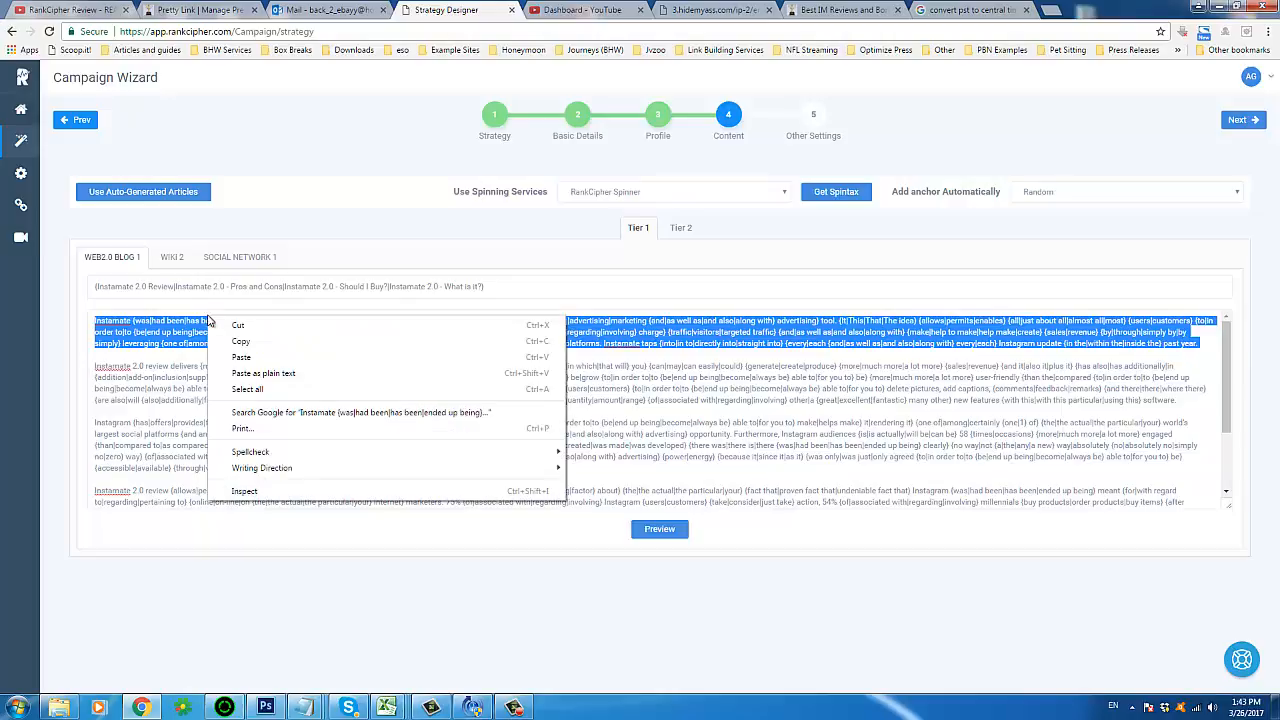
{"action": "left_click", "coordinate": [246, 341]}
Paste the copied paragraph into the Tier 2 article bodies of Web2.0 Profile 1, Web Profiles 1 and Image Comment 1.
{"action": "left_click", "coordinate": [683, 226]}
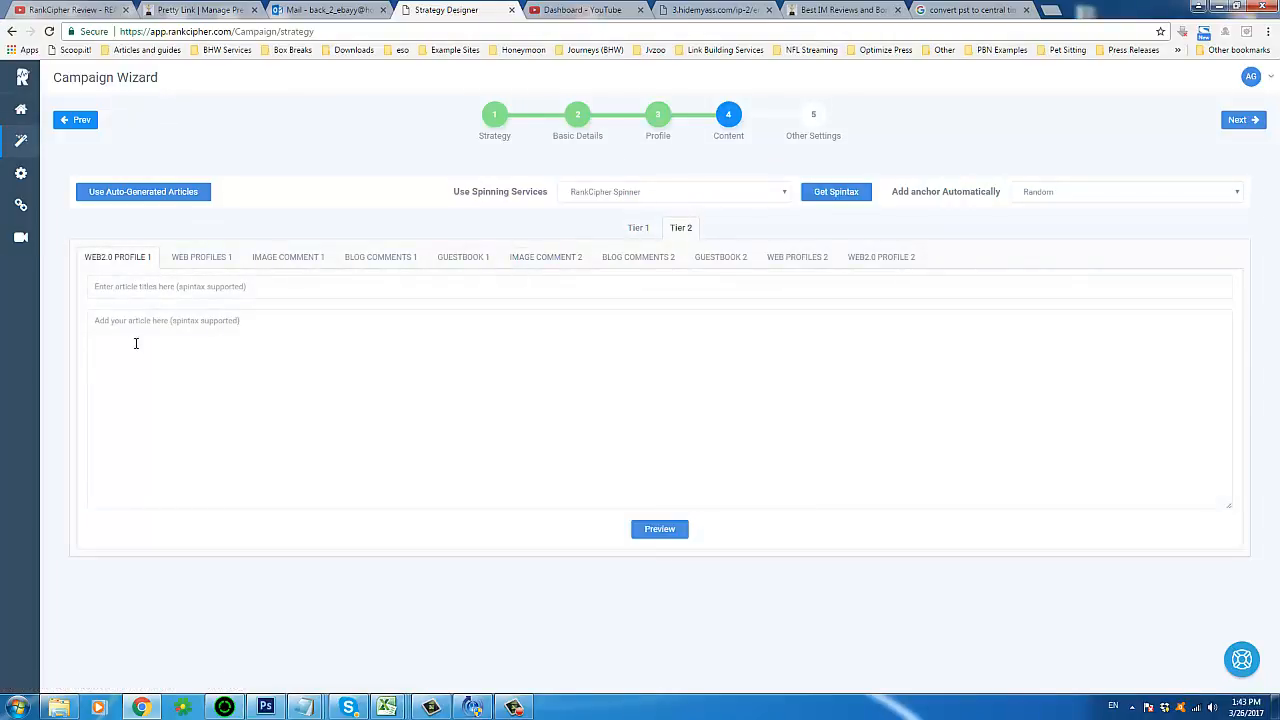
{"action": "right_click", "coordinate": [138, 340]}
{"action": "left_click", "coordinate": [200, 411]}
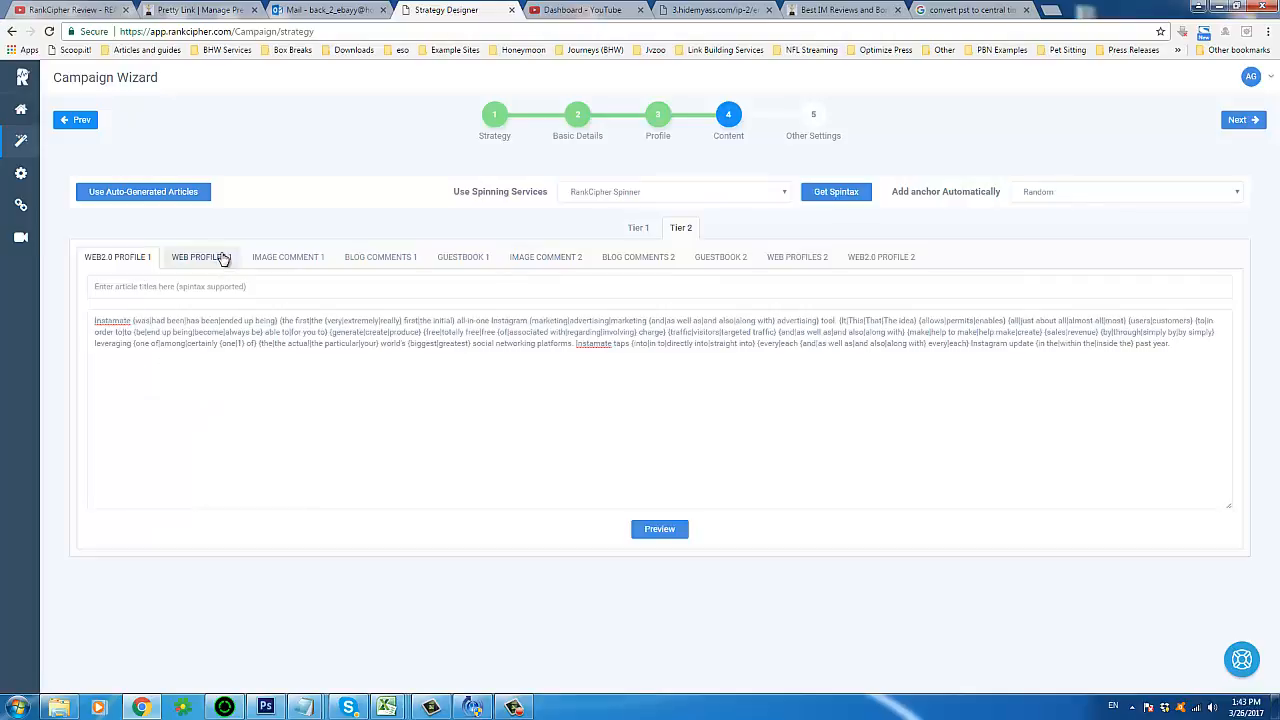
{"action": "left_click", "coordinate": [218, 257]}
{"action": "right_click", "coordinate": [195, 357]}
{"action": "left_click", "coordinate": [263, 437]}
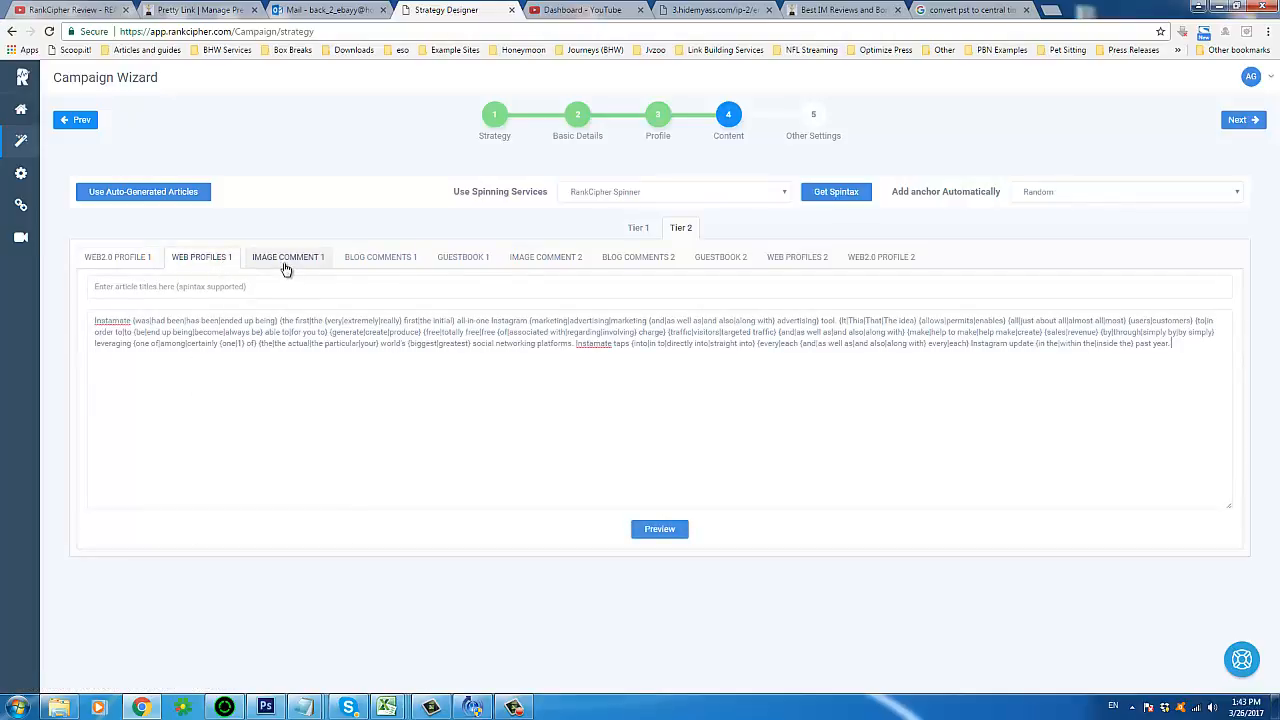
{"action": "left_click", "coordinate": [305, 258]}
{"action": "right_click", "coordinate": [323, 397]}
{"action": "left_click", "coordinate": [403, 474]}
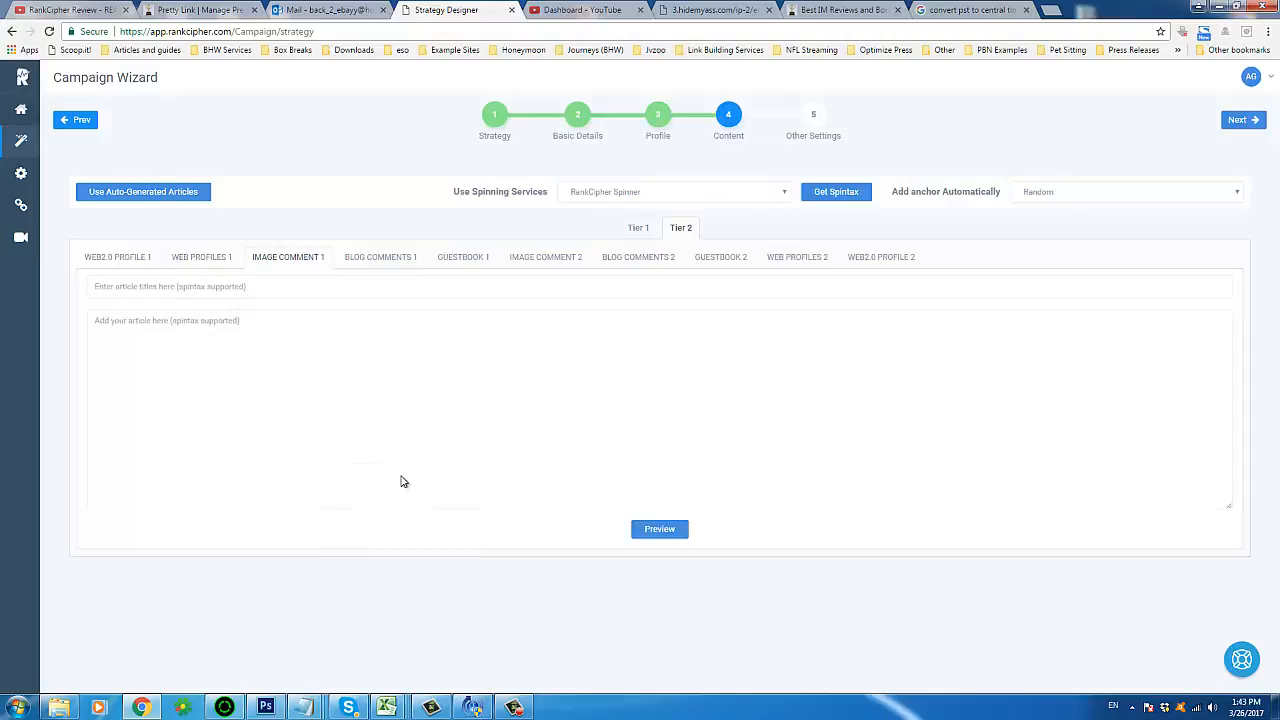
Copy the opening paragraph of the Tier 1 Wiki 2 article.
{"action": "left_click", "coordinate": [646, 233]}
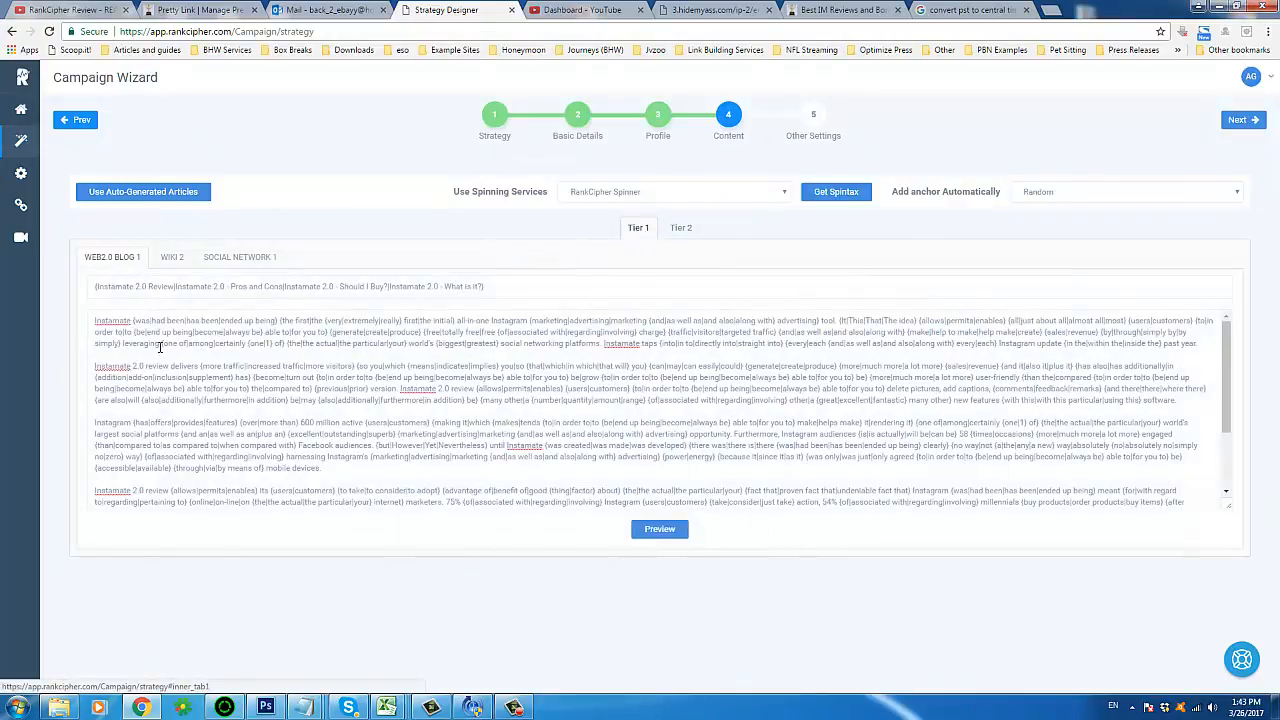
{"action": "left_click", "coordinate": [172, 257]}
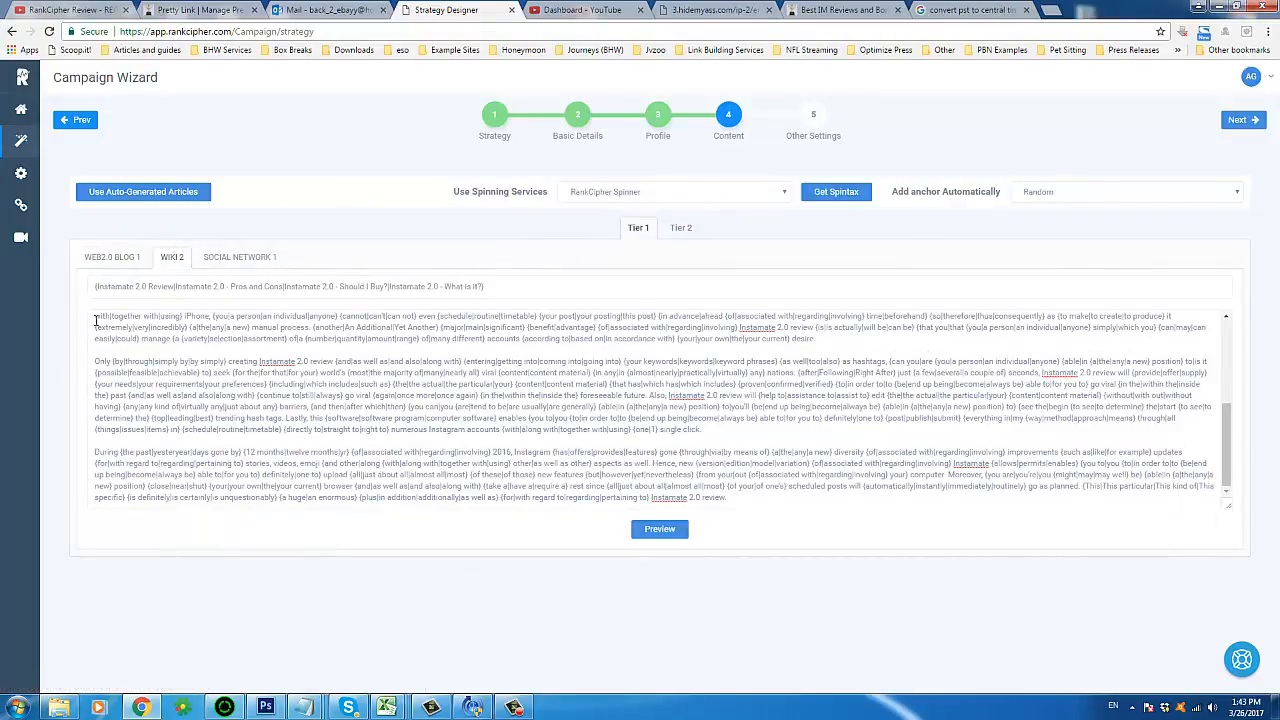
{"action": "left_click_drag", "start_coordinate": [818, 339], "coordinate": [240, 250]}
{"action": "left_click", "coordinate": [231, 343]}
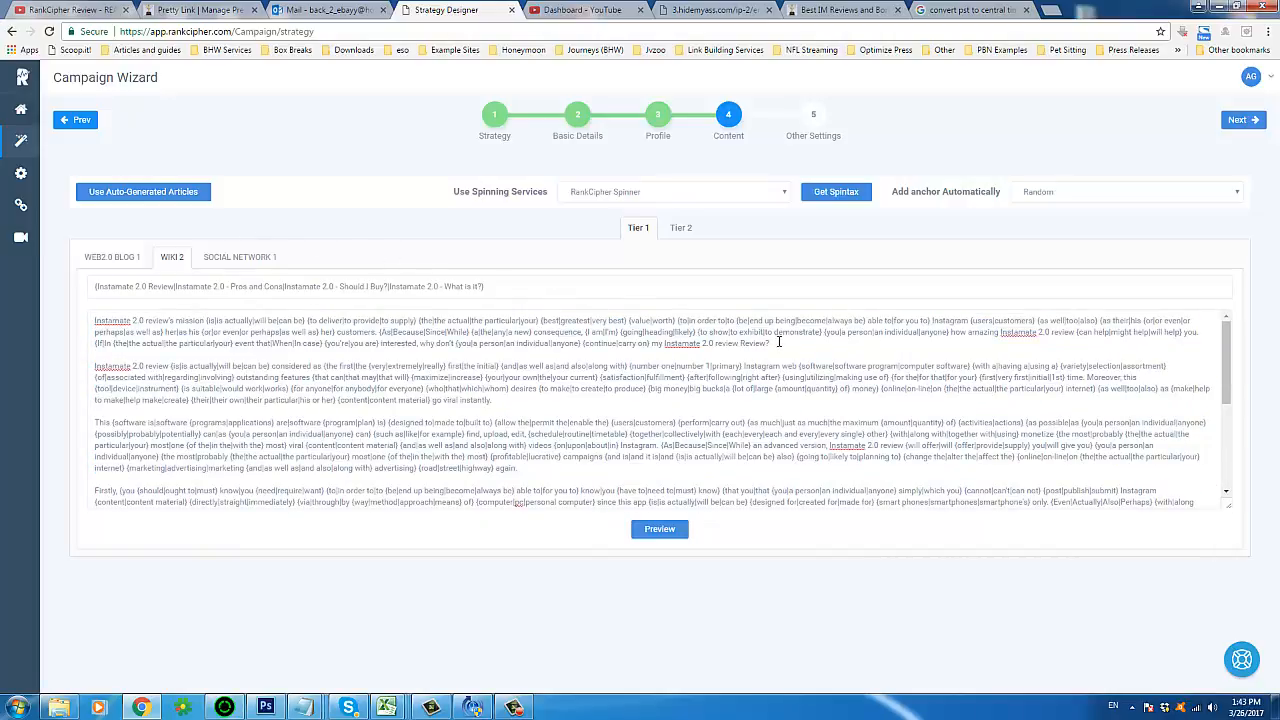
{"action": "left_click_drag", "start_coordinate": [778, 342], "coordinate": [73, 313]}
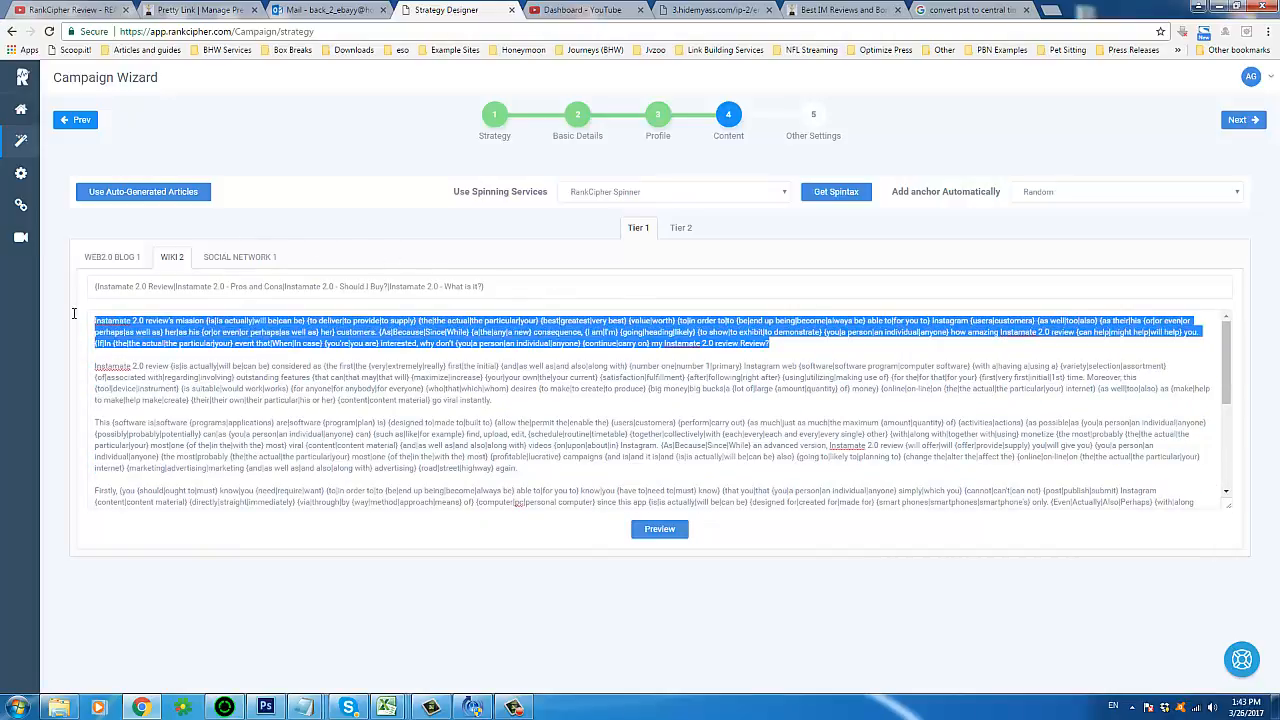
Paste the Wiki 2 paragraph into the Tier 2 article bodies of Blog Comments 1, Guestbook 1, Image Comment 2 and Blog Comments 2.
{"action": "left_click", "coordinate": [680, 228]}
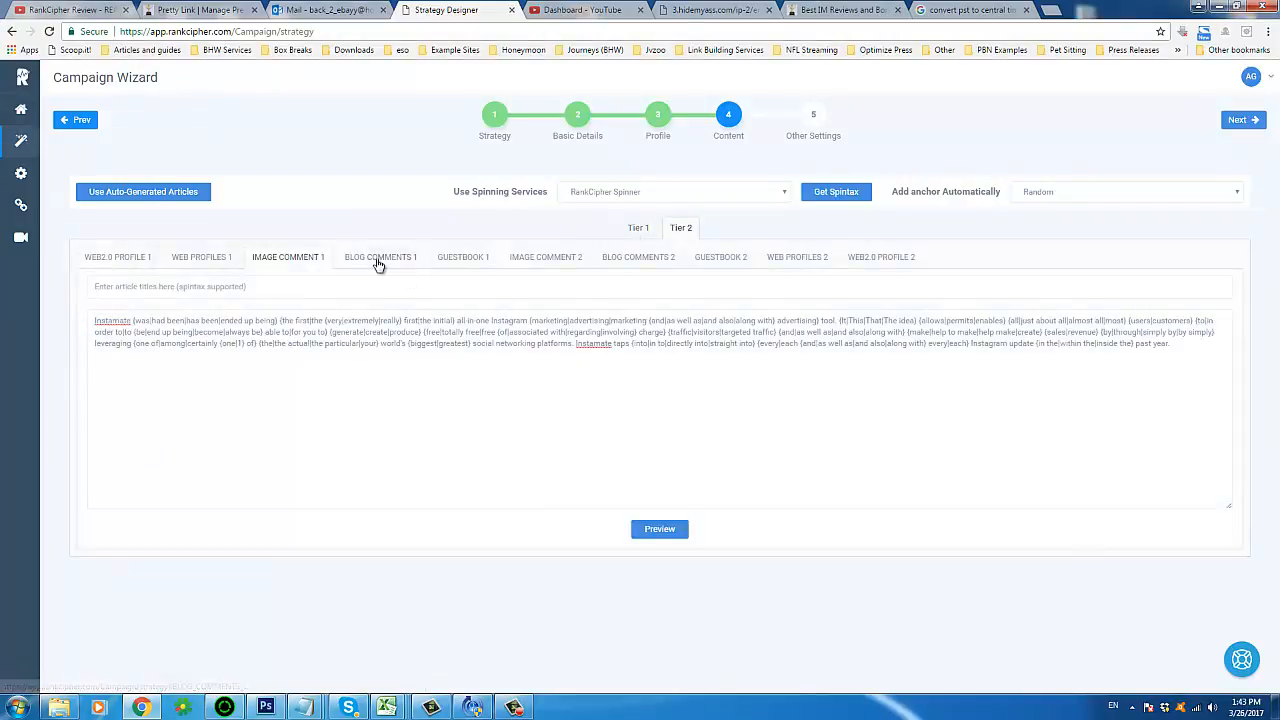
{"action": "left_click", "coordinate": [377, 260]}
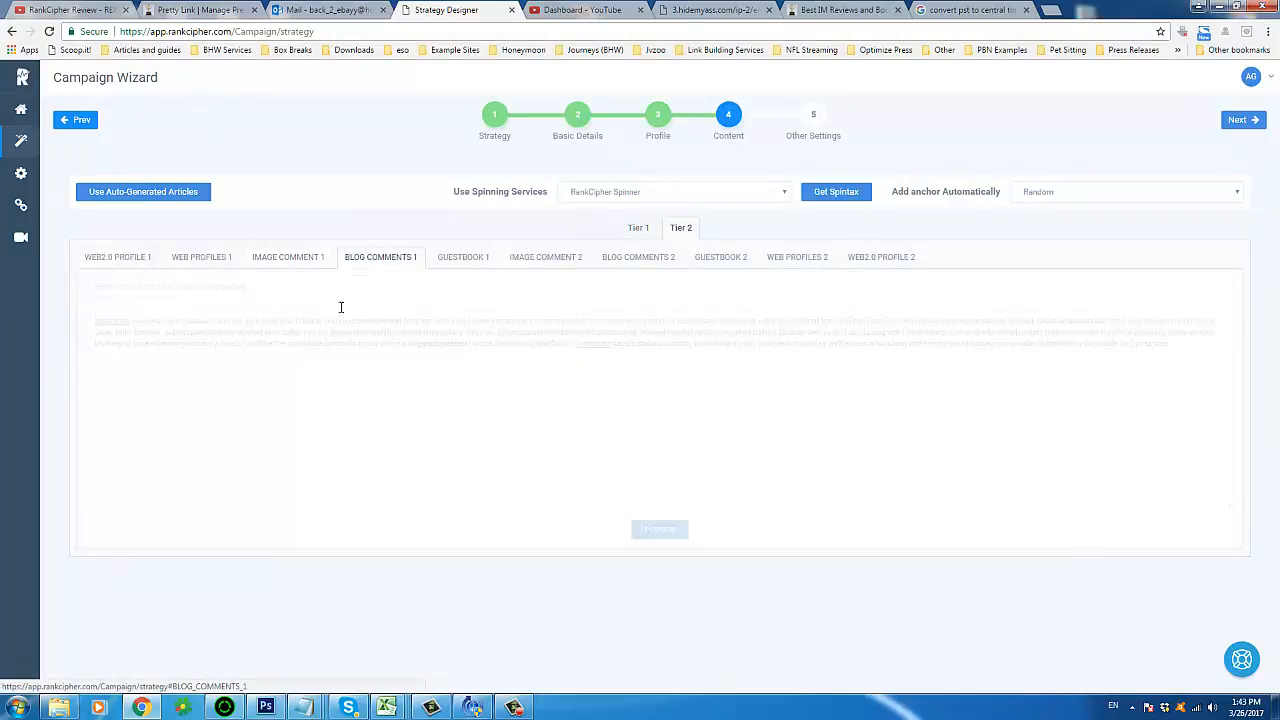
{"action": "left_click", "coordinate": [457, 262]}
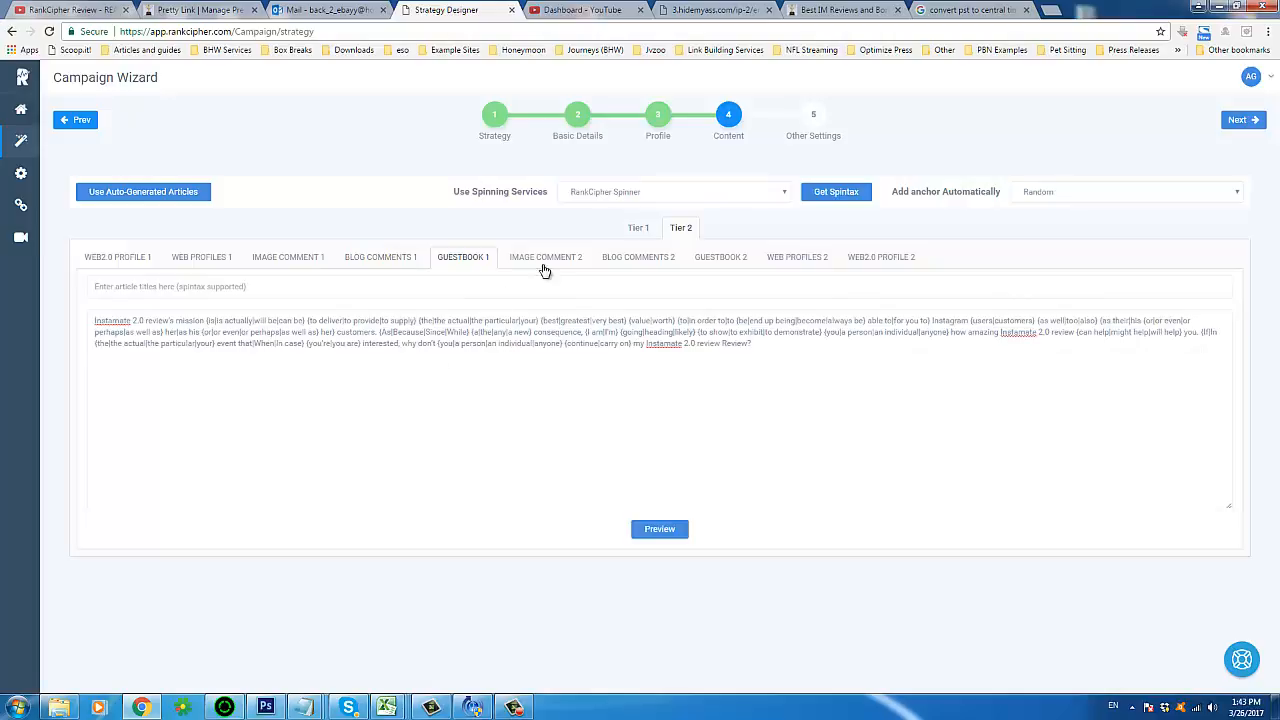
{"action": "left_click", "coordinate": [545, 266]}
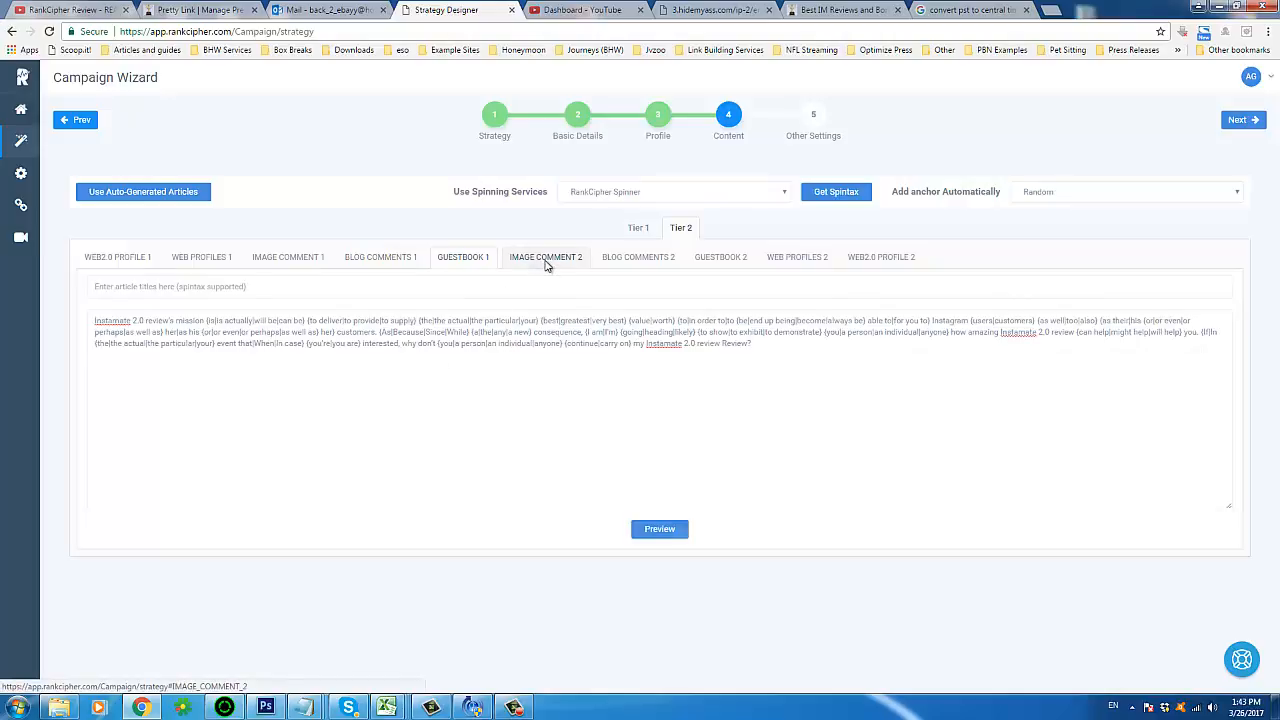
{"action": "left_click", "coordinate": [610, 262]}
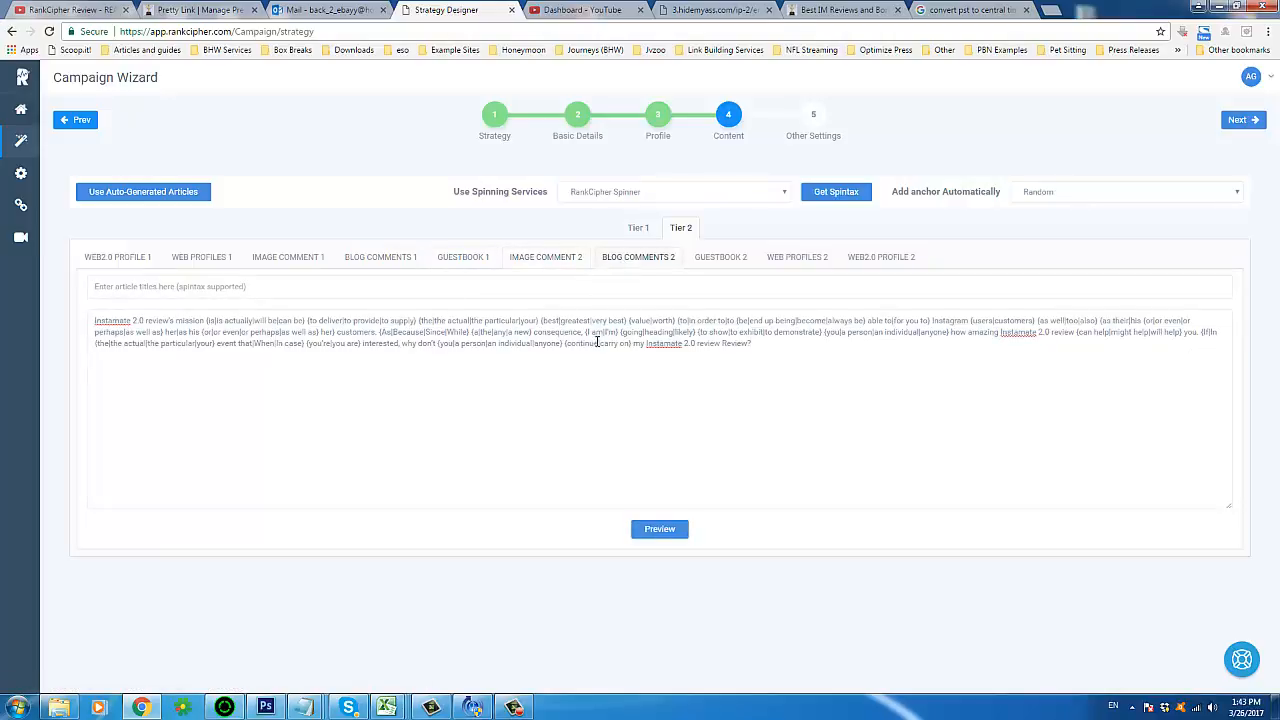
Copy the "Besides" paragraph just before the Conclusion heading of the Tier 1 Social Network 1 article.
{"action": "left_click", "coordinate": [632, 238]}
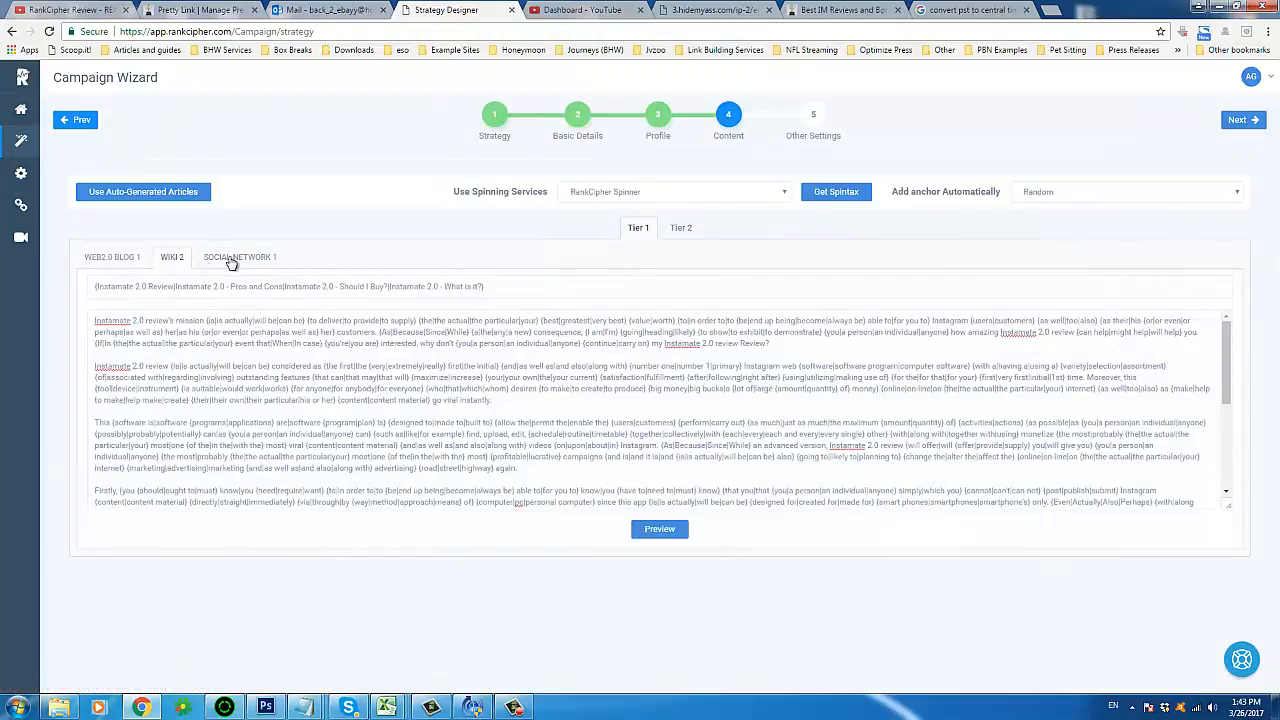
{"action": "left_click", "coordinate": [230, 260]}
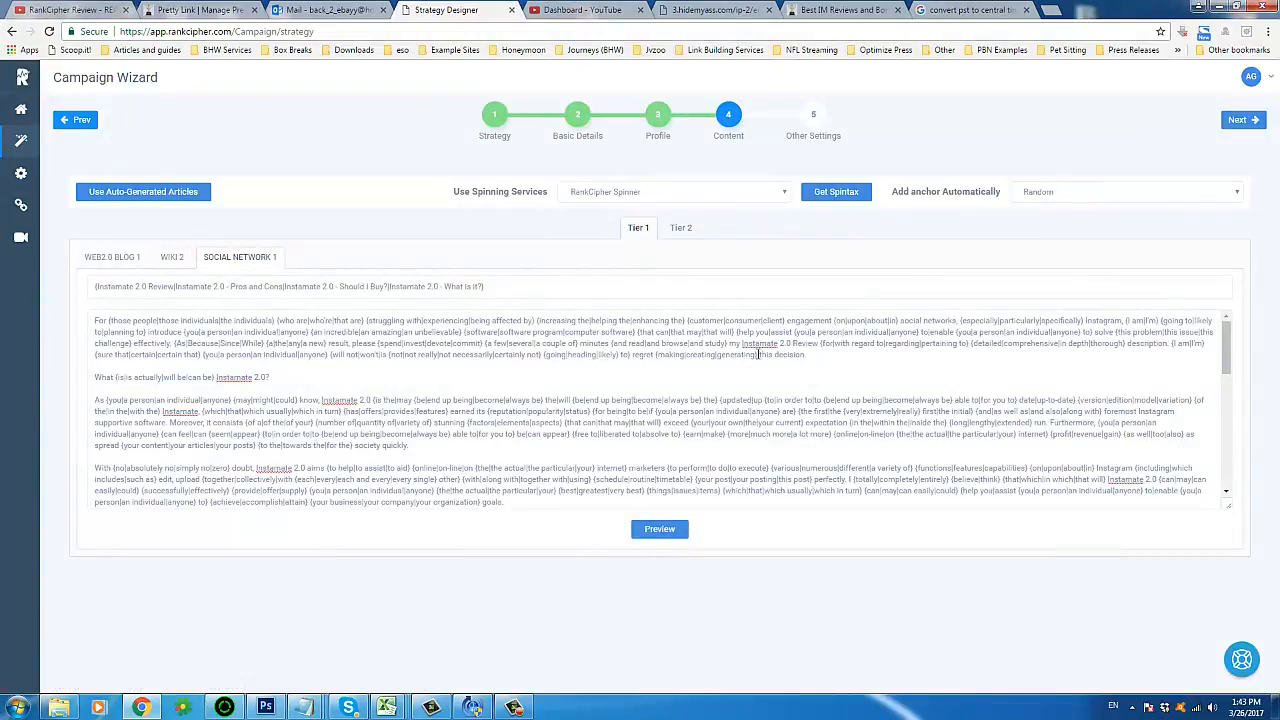
{"action": "left_click_drag", "start_coordinate": [843, 354], "coordinate": [90, 323]}
{"action": "scroll", "coordinate": [299, 458], "scroll_direction": "down", "scroll_amount": 2}
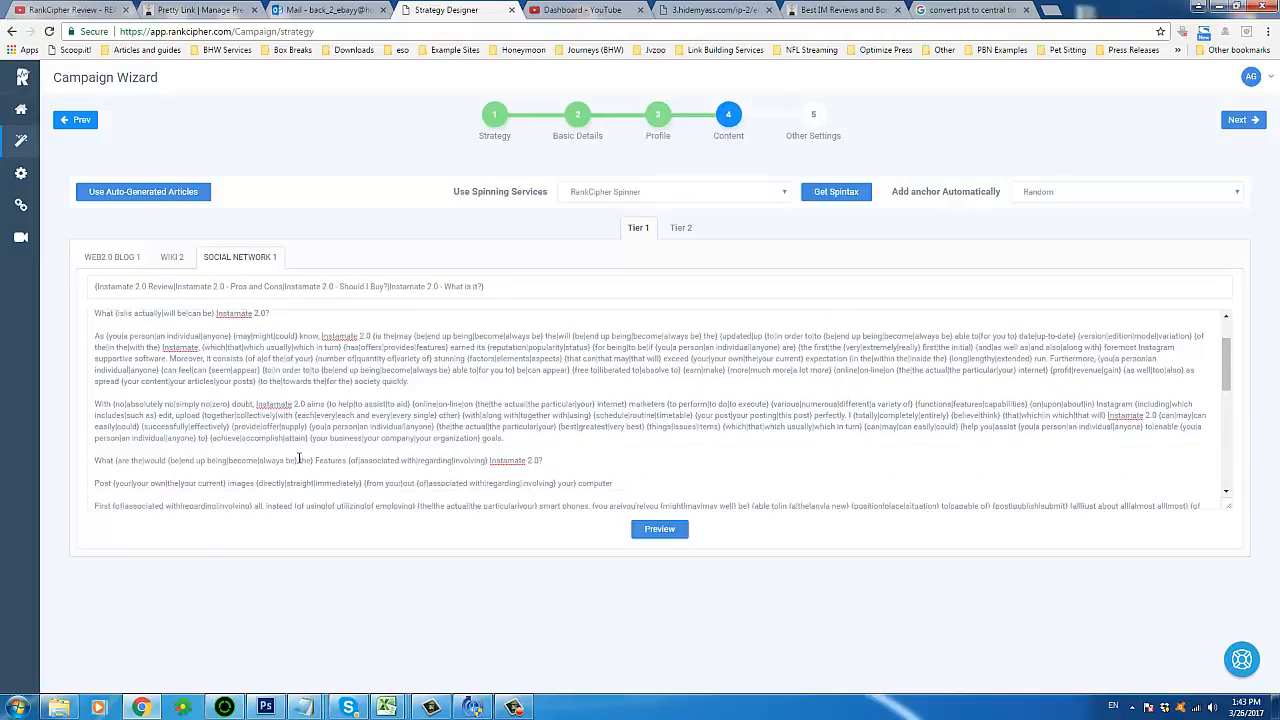
{"action": "scroll", "coordinate": [299, 458], "scroll_direction": "down", "scroll_amount": 5}
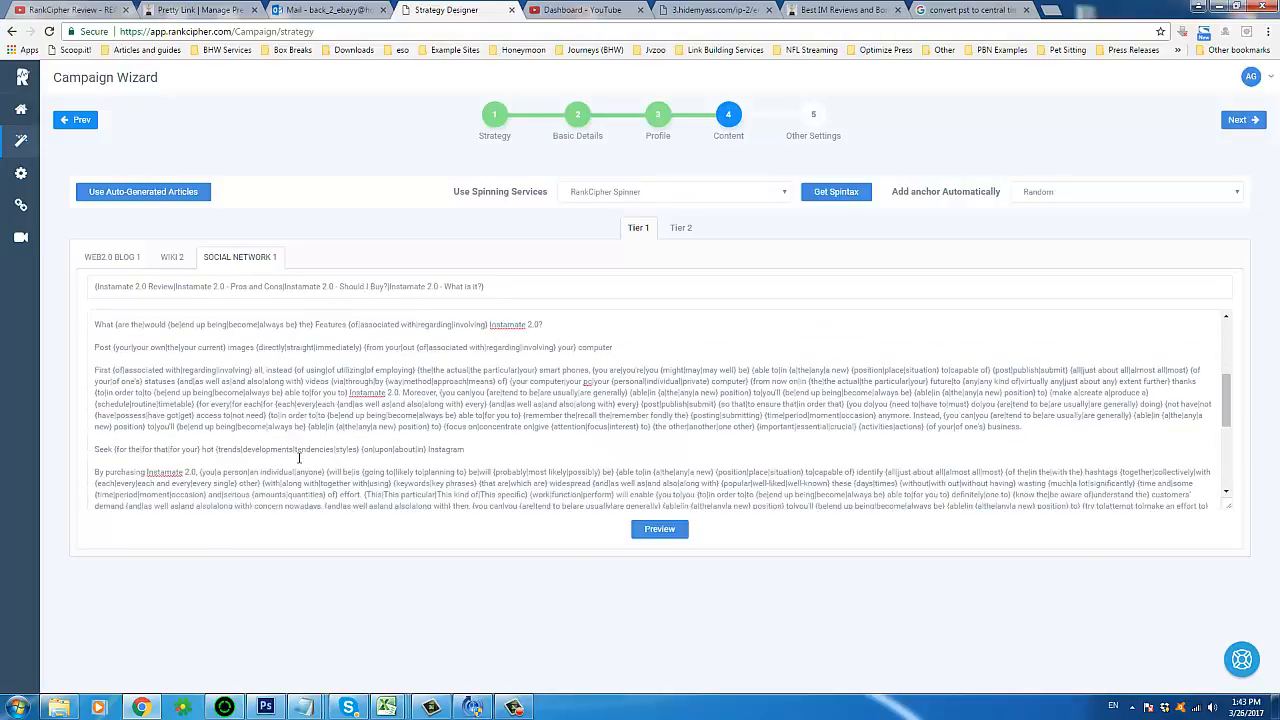
{"action": "scroll", "coordinate": [292, 468], "scroll_direction": "down", "scroll_amount": 1}
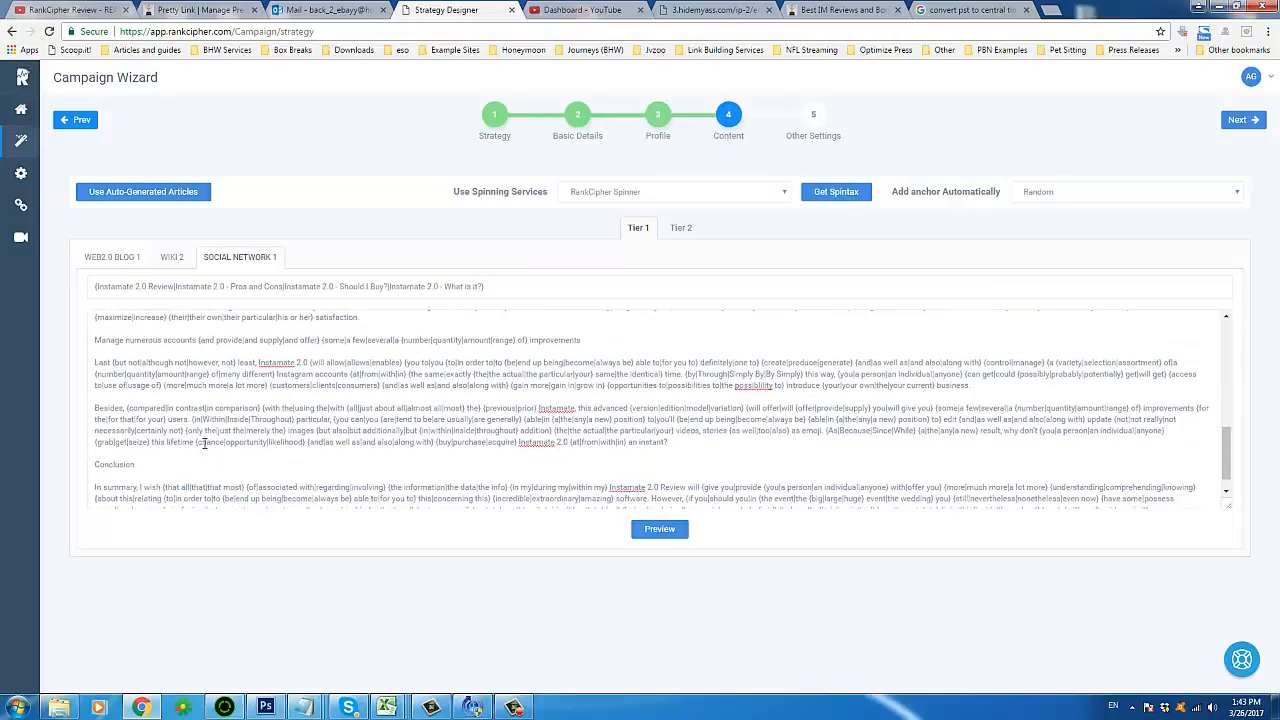
{"action": "left_click_drag", "start_coordinate": [93, 408], "coordinate": [725, 442]}
{"action": "right_click", "coordinate": [478, 421]}
{"action": "left_click", "coordinate": [510, 448]}
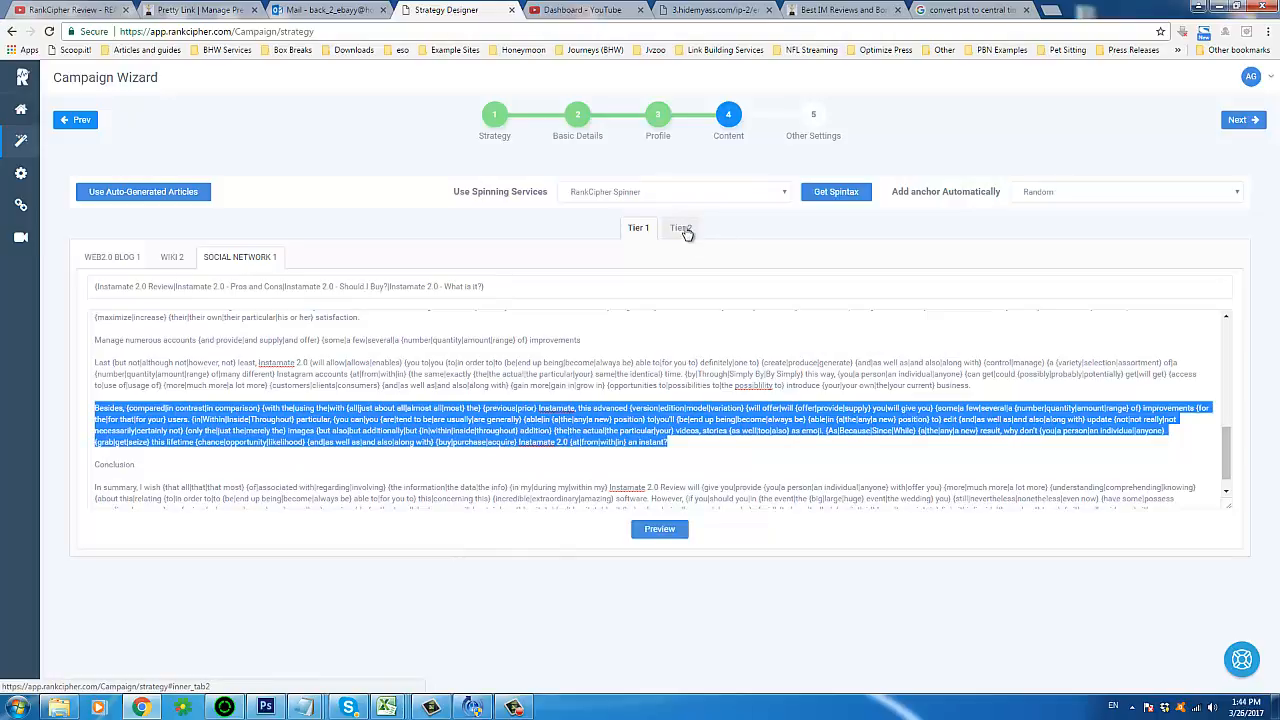
Paste the Social Network 1 paragraph into the Tier 2 article bodies of Guestbook 2, Web Profiles 2 and Web2.0 Profile 2.
{"action": "left_click", "coordinate": [683, 229]}
{"action": "left_click", "coordinate": [743, 263]}
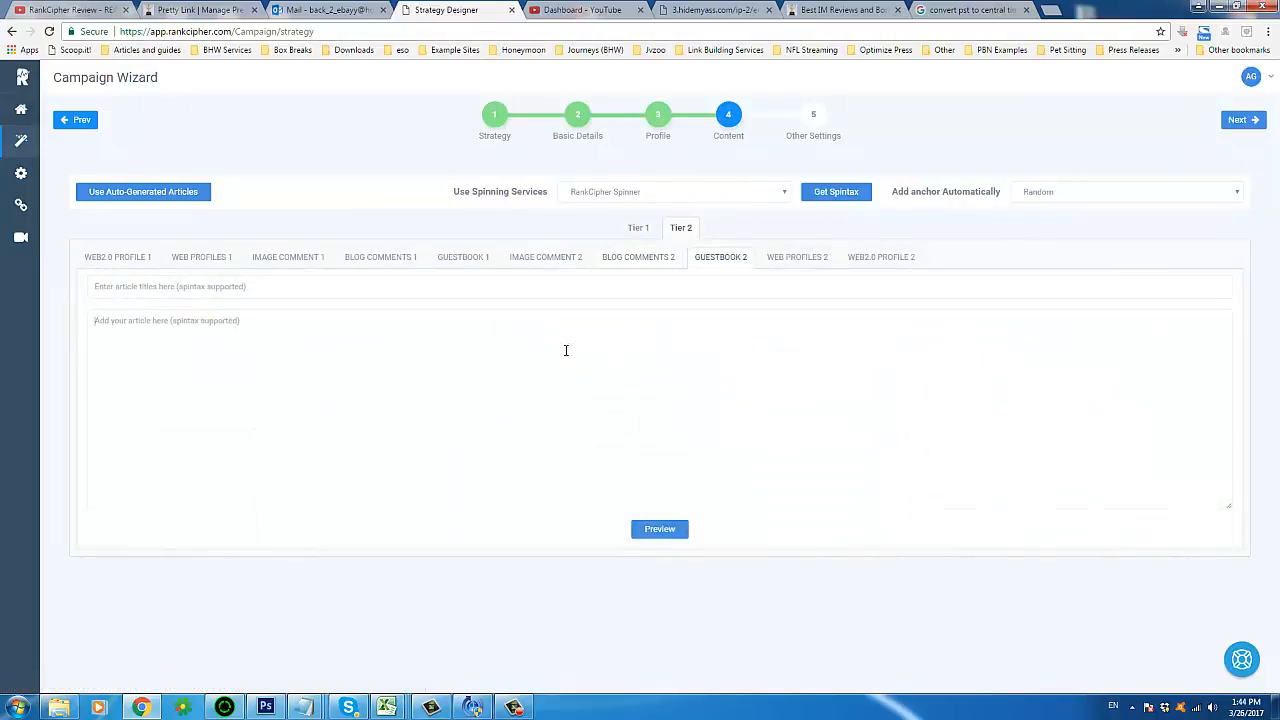
{"action": "key", "text": "ctrl+v"}
{"action": "left_click", "coordinate": [790, 257]}
{"action": "left_click", "coordinate": [730, 327]}
{"action": "key", "text": "ctrl+v"}
{"action": "left_click", "coordinate": [860, 257]}
{"action": "left_click", "coordinate": [694, 366]}
{"action": "key", "text": "ctrl+v"}
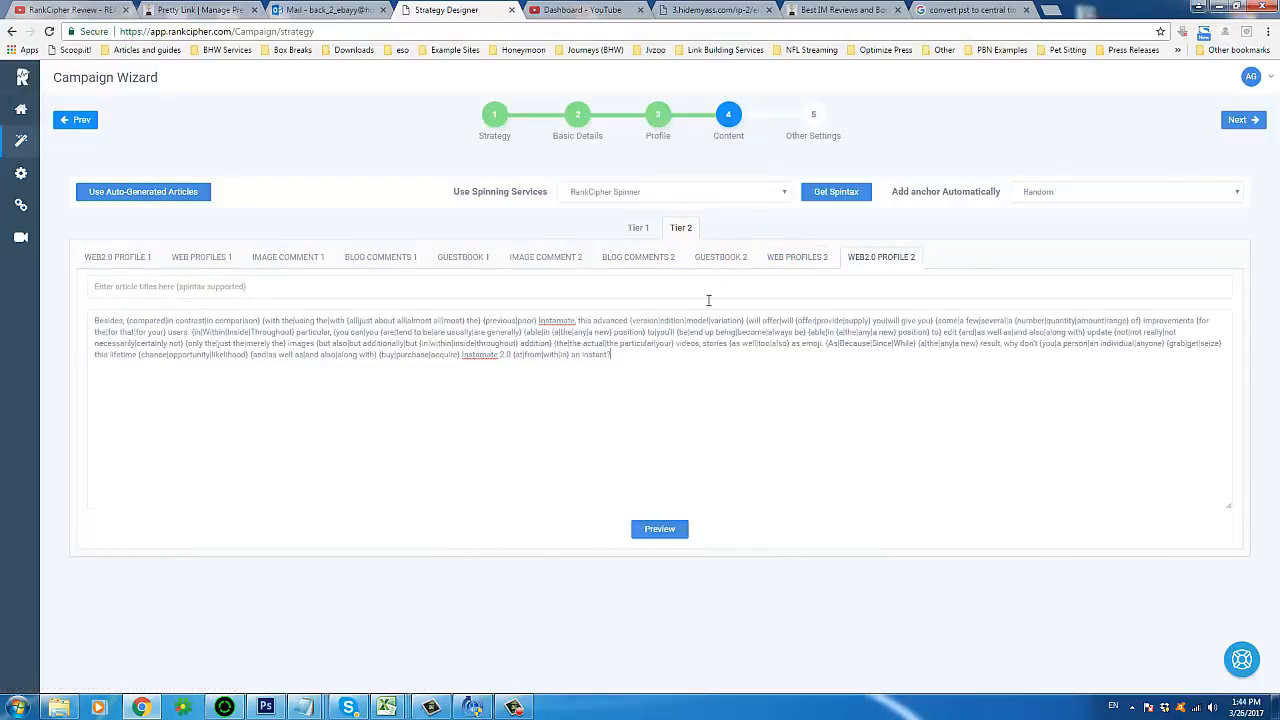
Copy the spintax title of the Tier 1 Web2.0 Blog 1 article.
{"action": "left_click", "coordinate": [638, 228]}
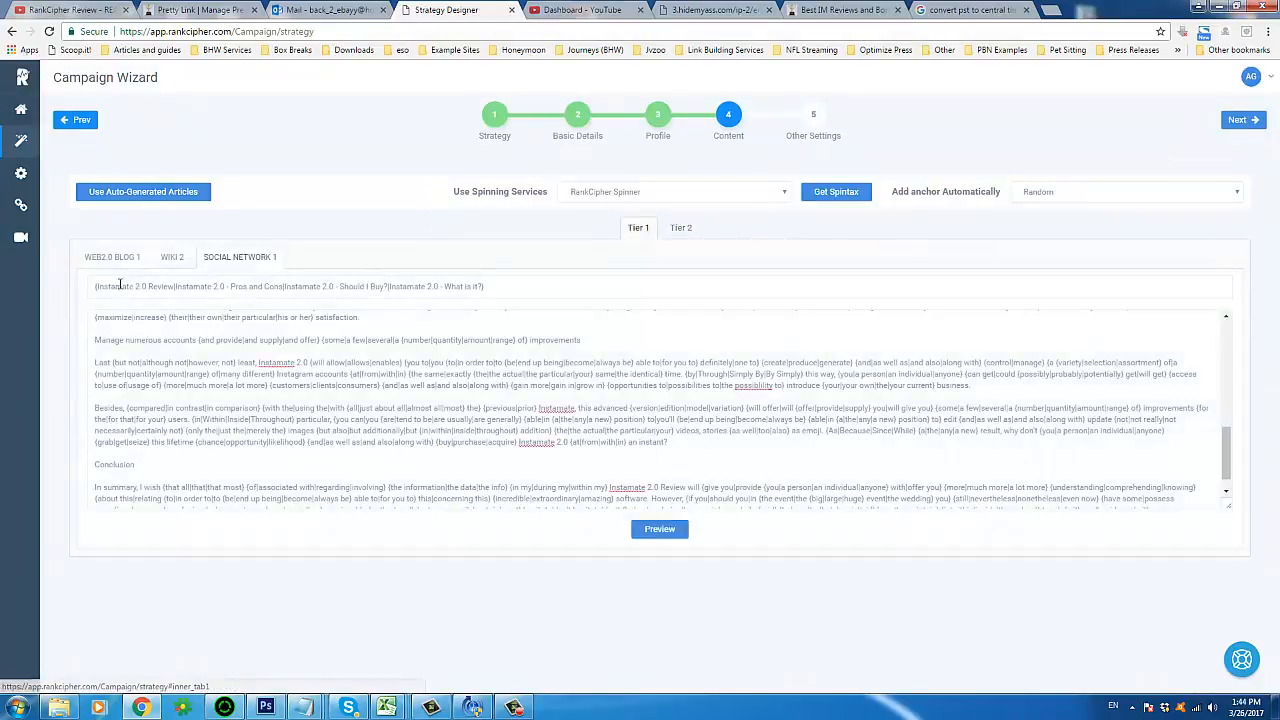
{"action": "left_click", "coordinate": [110, 259]}
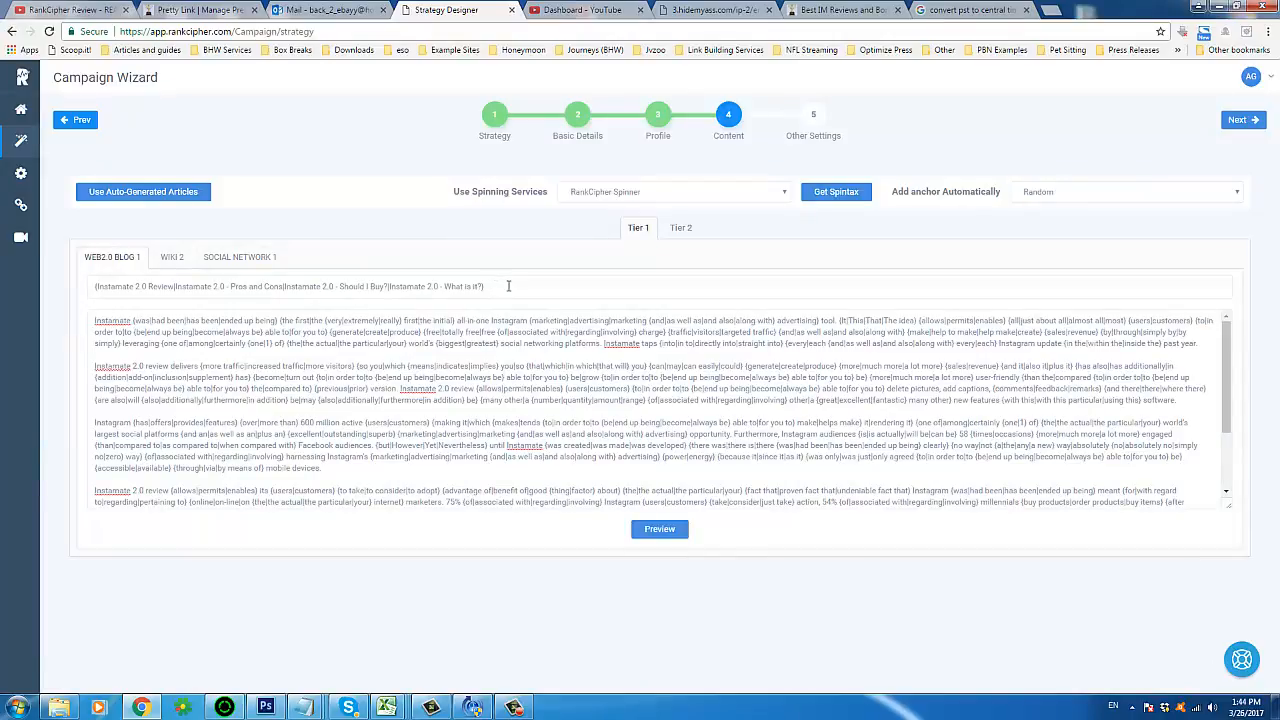
{"action": "left_click_drag", "start_coordinate": [508, 286], "coordinate": [92, 289]}
{"action": "right_click", "coordinate": [209, 291]}
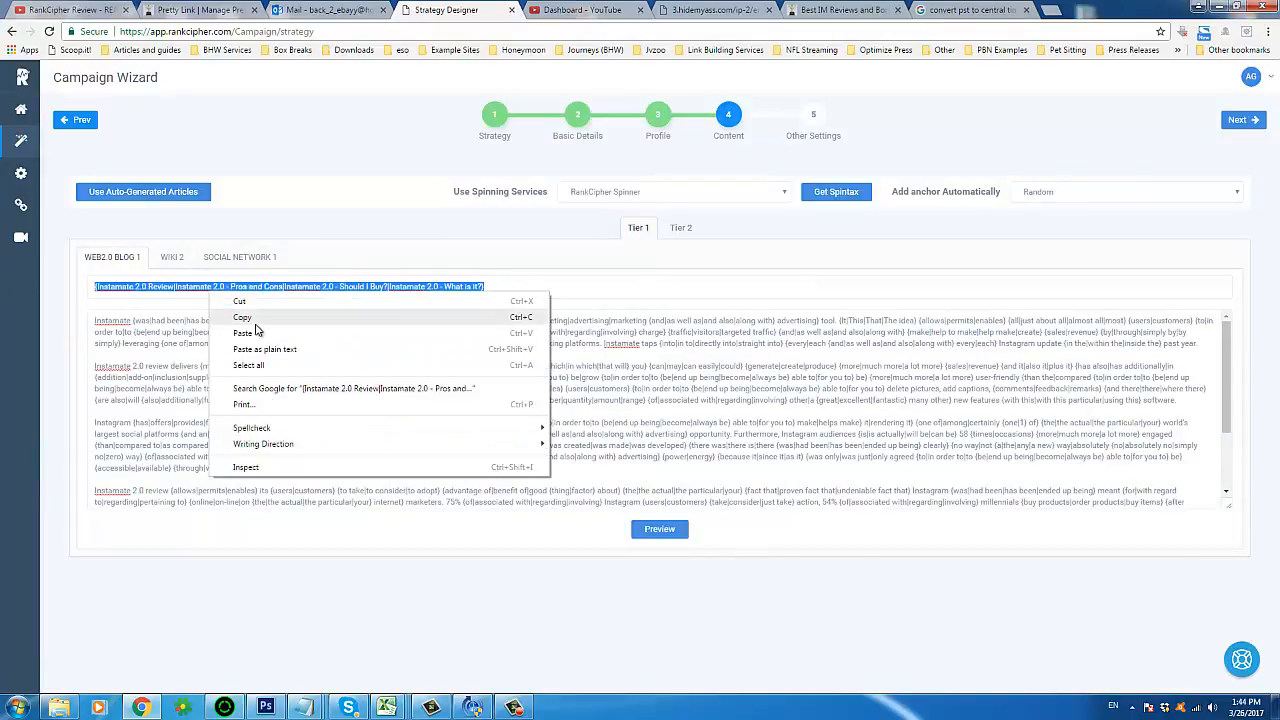
{"action": "left_click", "coordinate": [255, 318]}
Paste the copied spintax title into the Tier 2 Web2.0 Profile 1, Web Profiles 1, Image Comment 1, Blog Comments 1 and Guestbook 1 articles.
{"action": "left_click", "coordinate": [677, 228]}
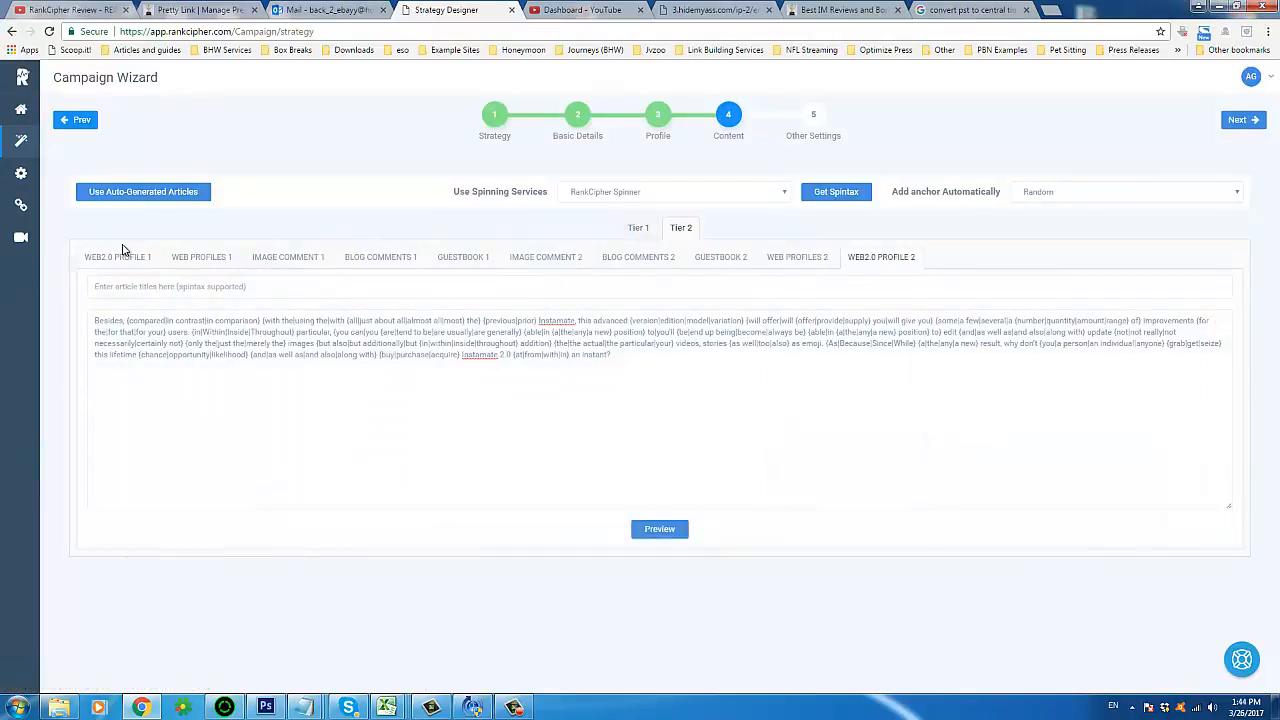
{"action": "left_click", "coordinate": [120, 255]}
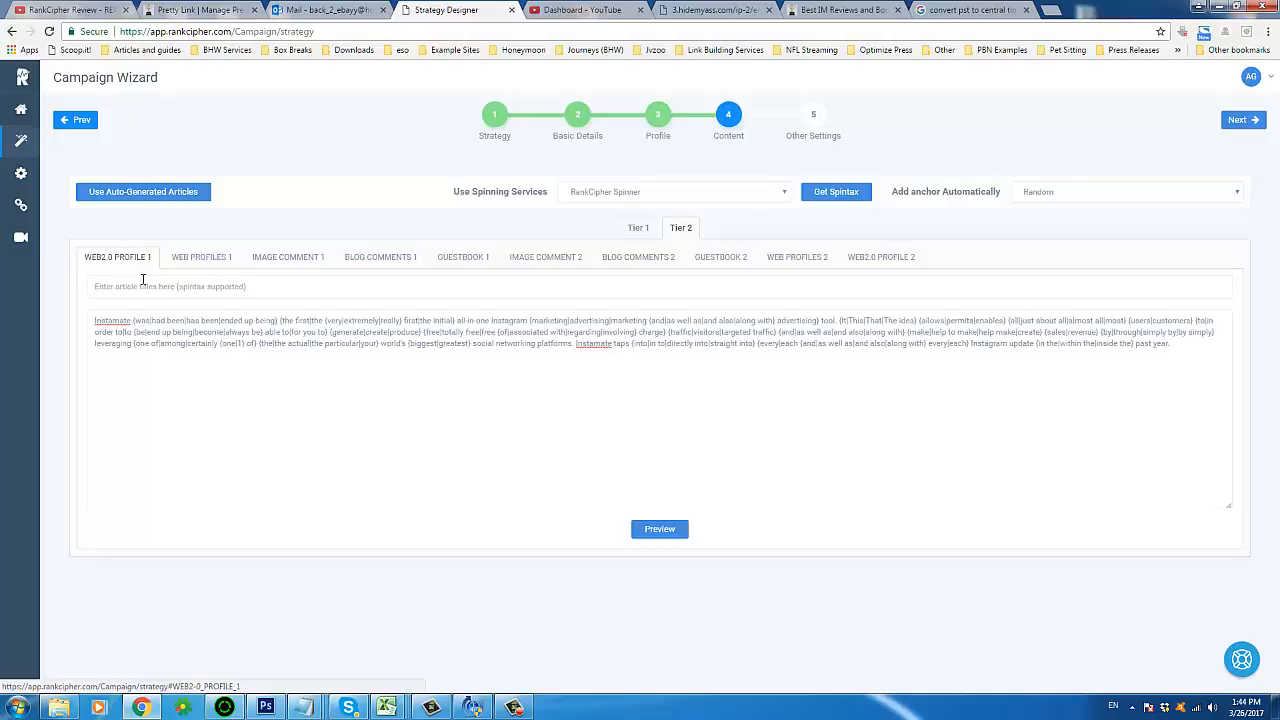
{"action": "left_click", "coordinate": [211, 262]}
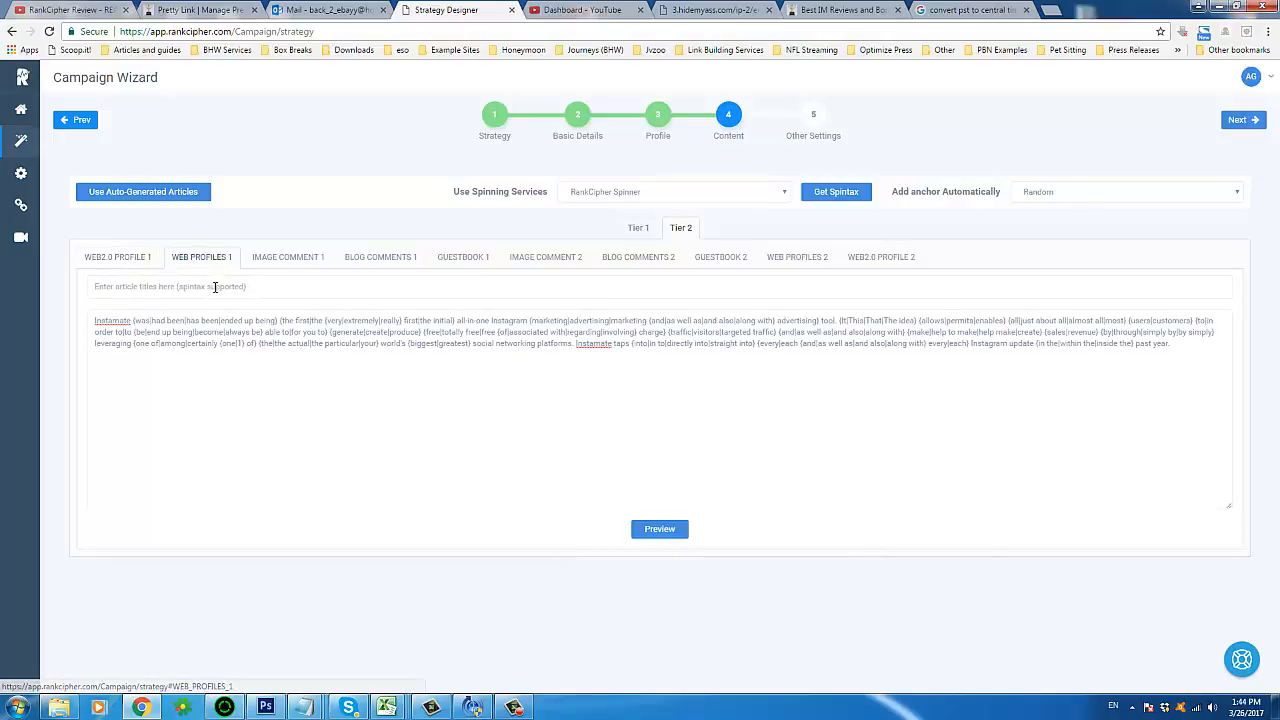
{"action": "left_click", "coordinate": [287, 262]}
{"action": "left_click", "coordinate": [379, 262]}
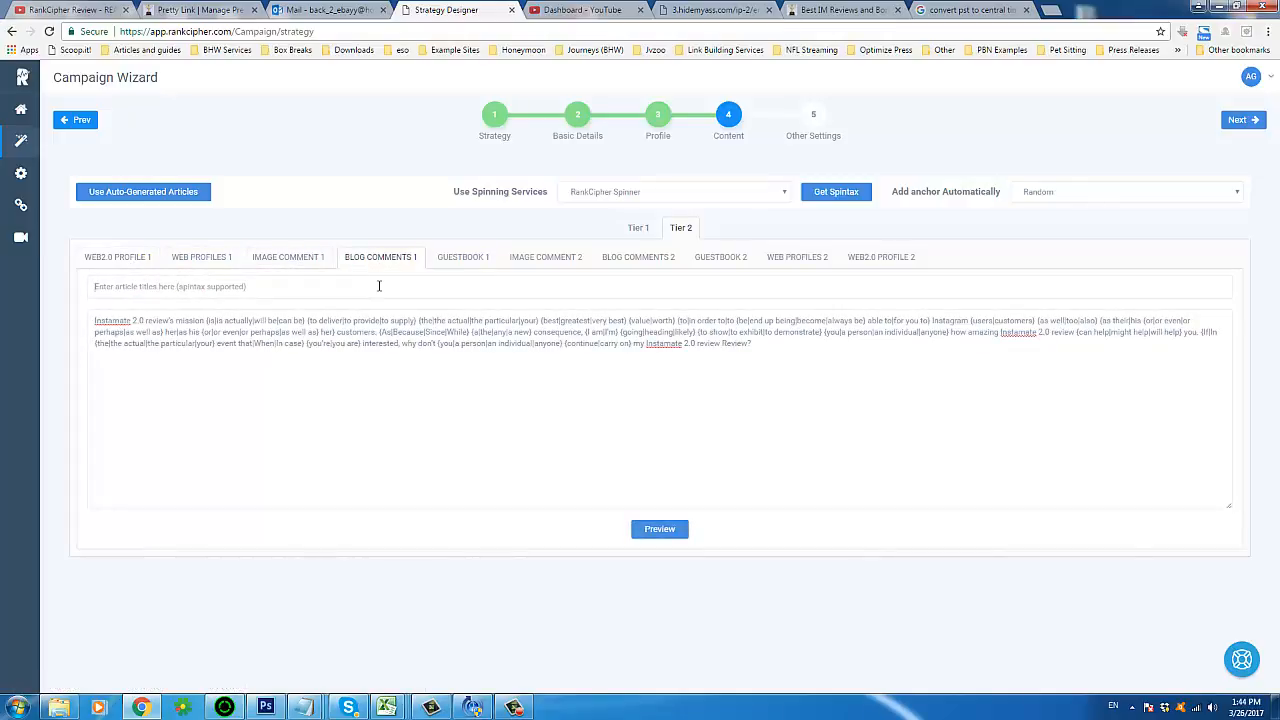
{"action": "left_click", "coordinate": [476, 262]}
Paste the spintax title into the Tier 2 Image Comment 2, Blog Comments 2, Guestbook 2, Web Profiles 2 and Web2.0 Profile 2 articles.
{"action": "left_click", "coordinate": [545, 262]}
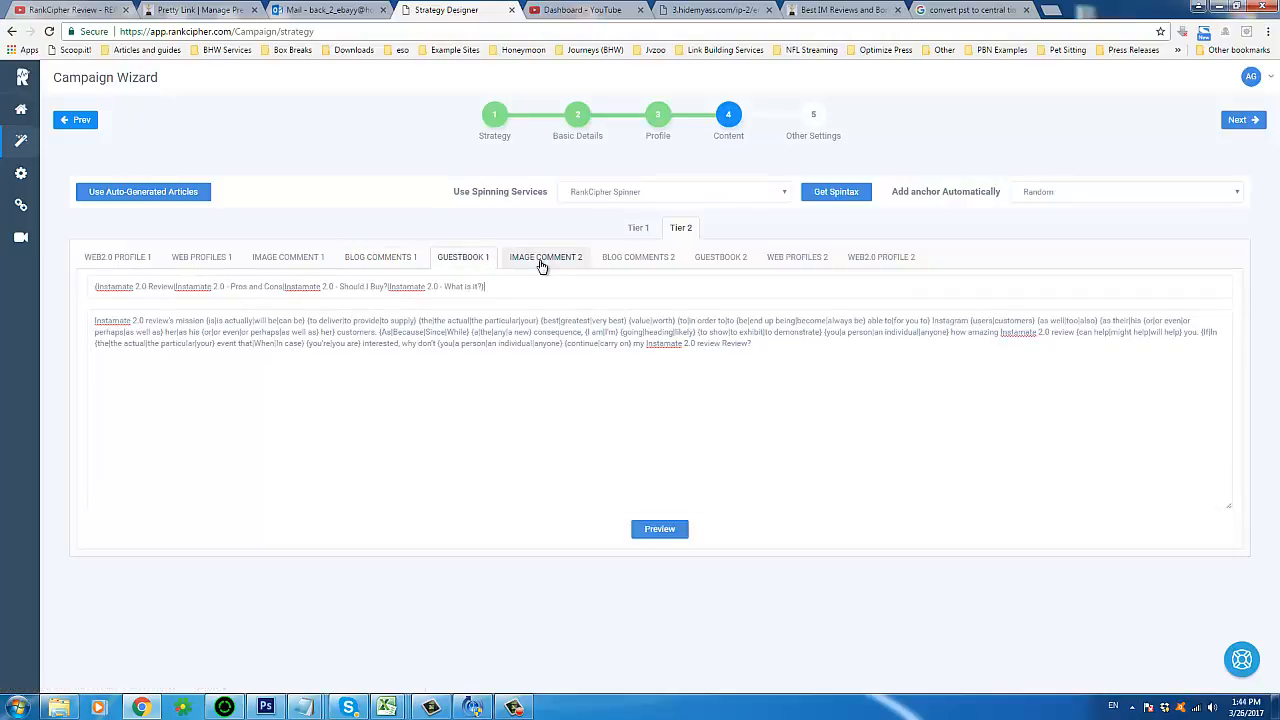
{"action": "left_click", "coordinate": [640, 263]}
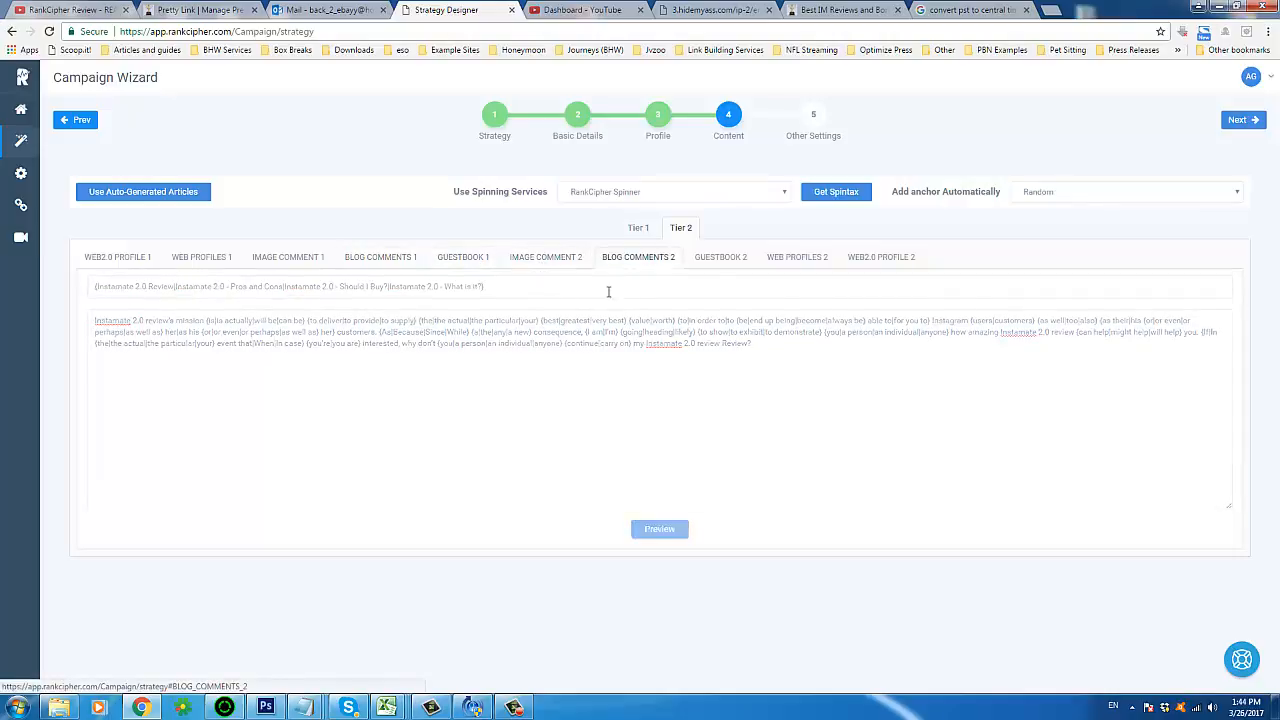
{"action": "left_click", "coordinate": [705, 258]}
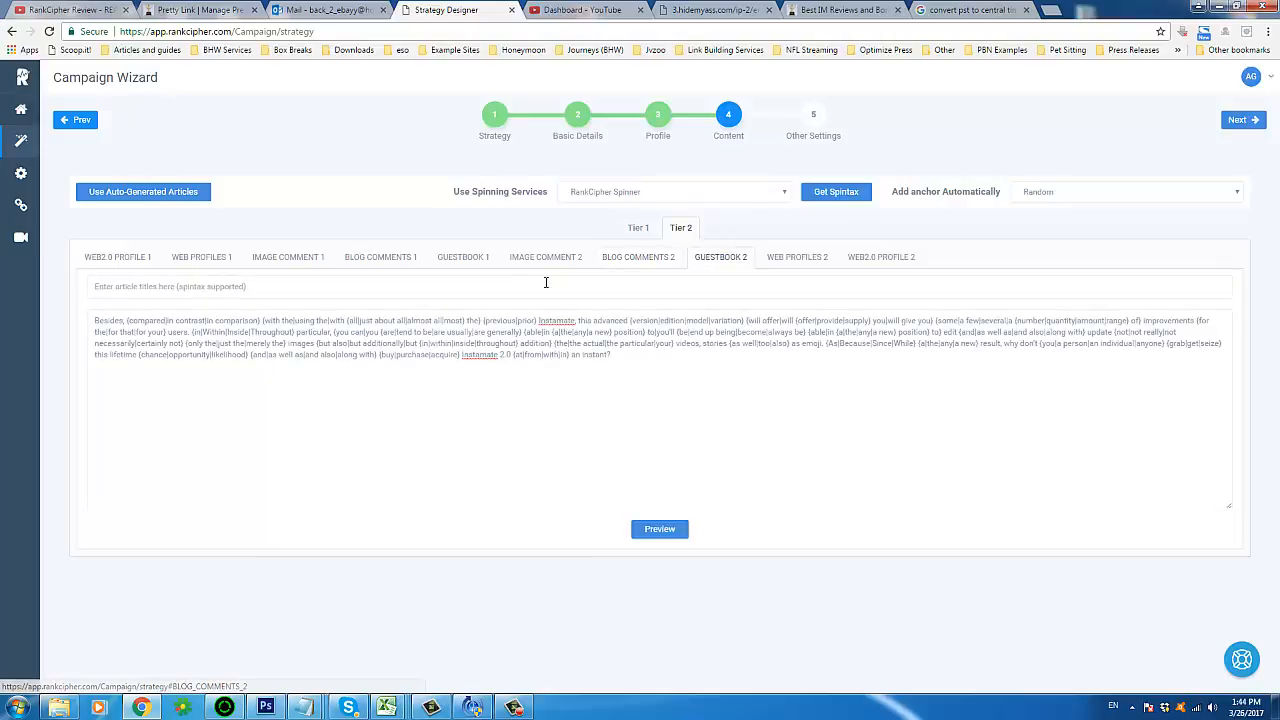
{"action": "left_click", "coordinate": [797, 260]}
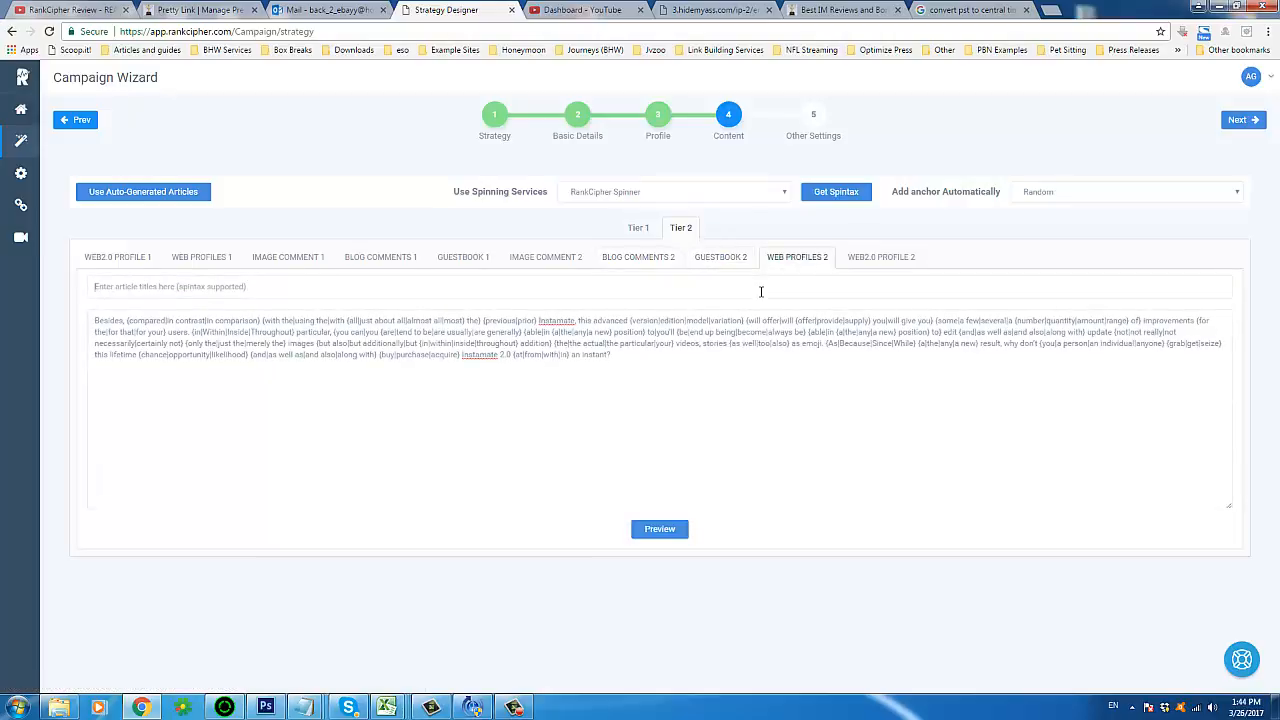
{"action": "left_click", "coordinate": [870, 262]}
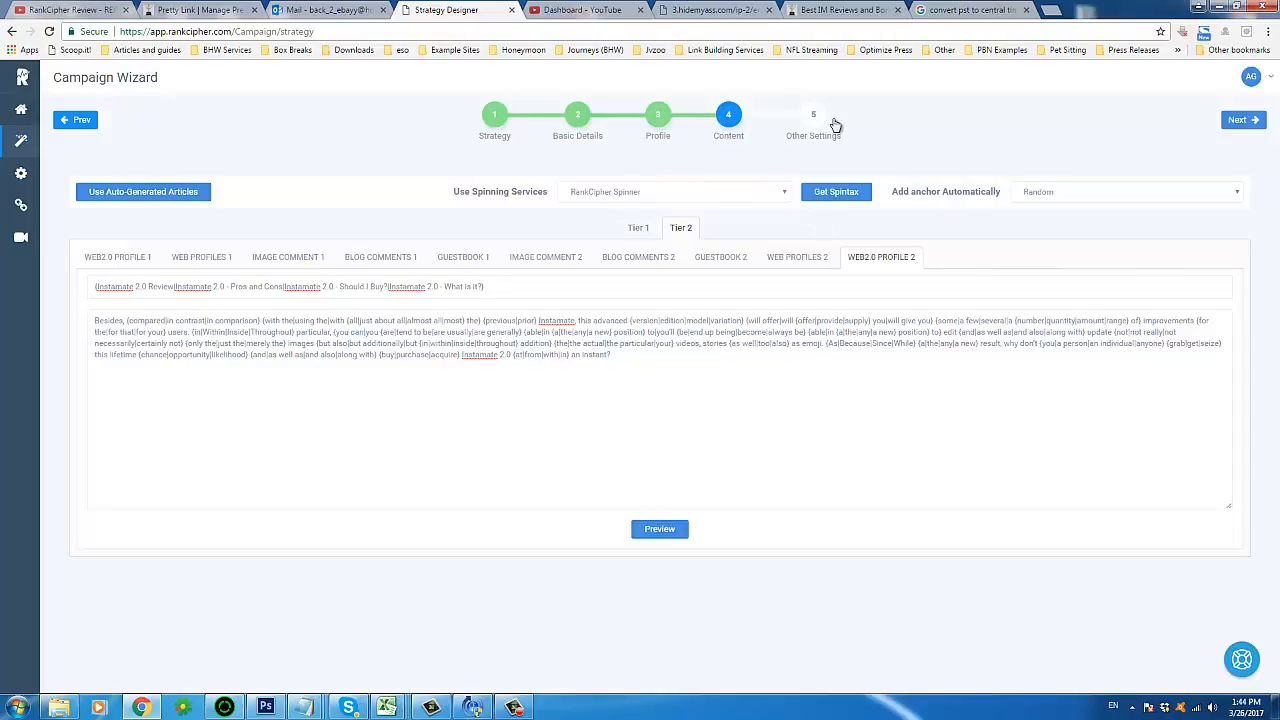
Proceed to the Other Settings stage and save the campaign with automatic start upon finishing the setup.
{"action": "left_click", "coordinate": [1245, 132]}
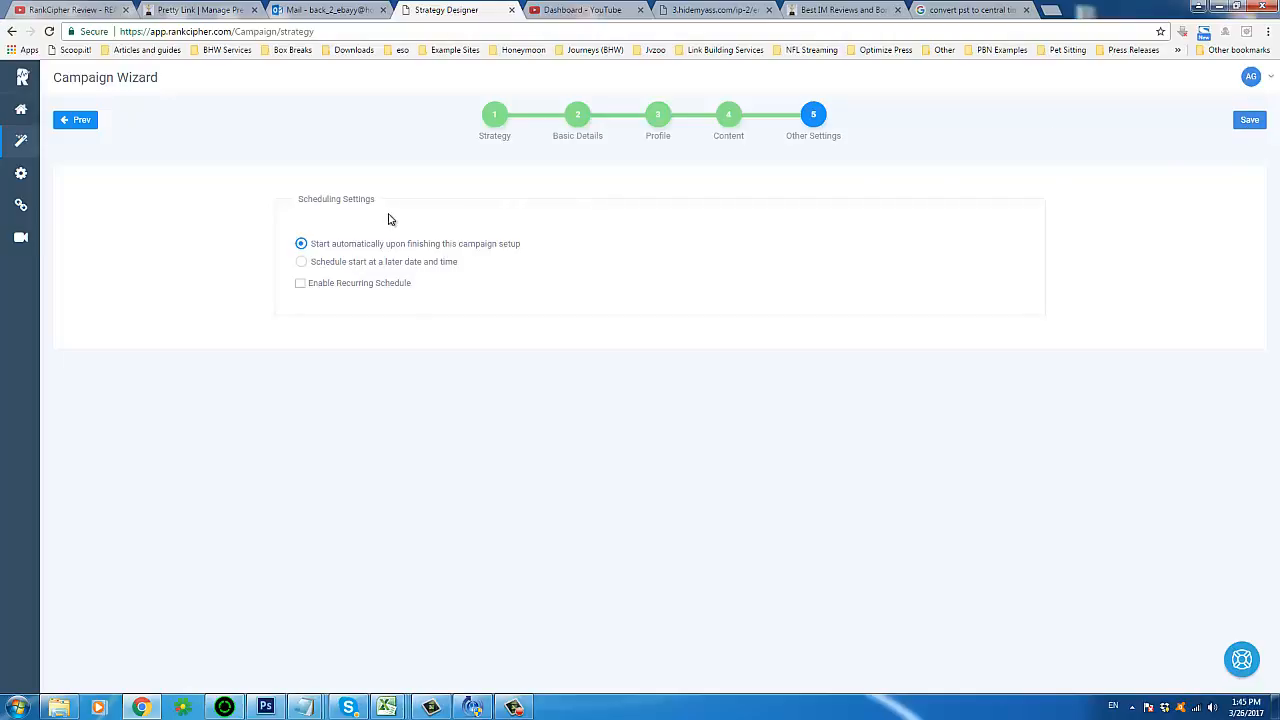
{"action": "left_click", "coordinate": [1249, 121]}
{"action": "left_click", "coordinate": [518, 710]}
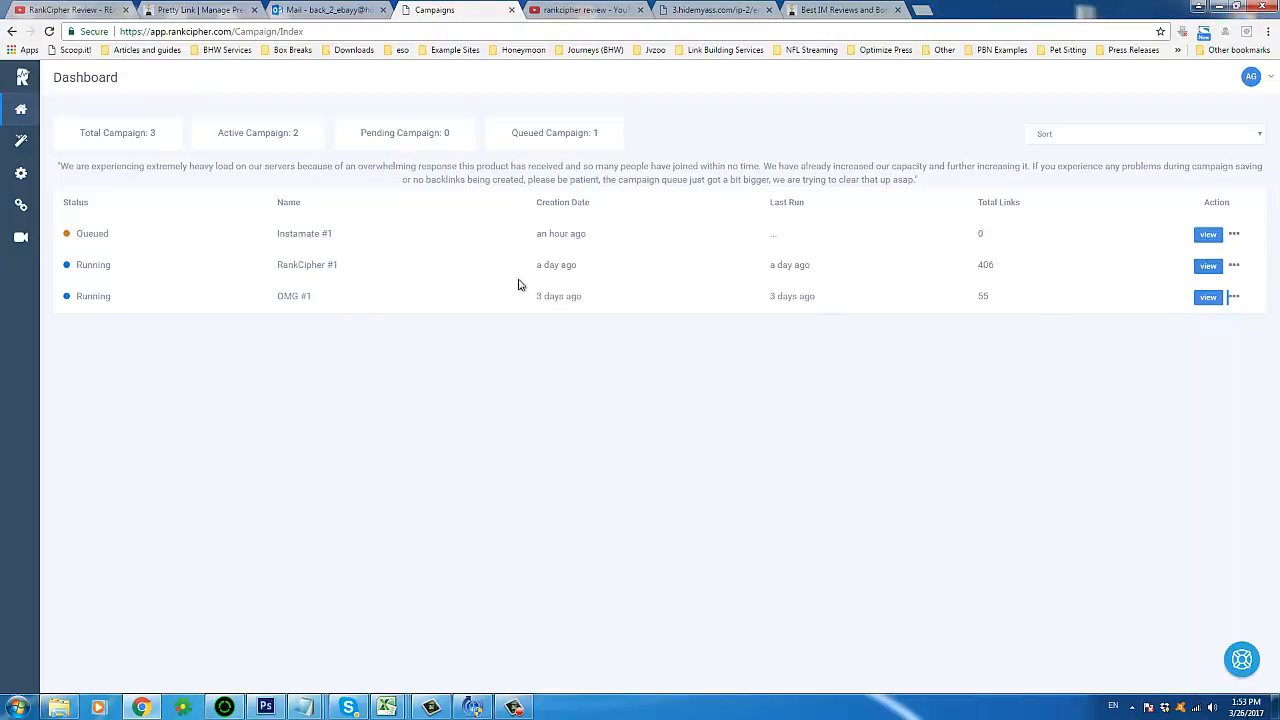
Examine the RankCipher #1 campaign's creation date, last run and total links on the dashboard.
{"action": "double_click", "coordinate": [975, 298]}
{"action": "triple_click", "coordinate": [320, 264]}
{"action": "left_click_drag", "start_coordinate": [534, 264], "coordinate": [837, 278]}
{"action": "left_click", "coordinate": [840, 278]}
{"action": "double_click", "coordinate": [991, 263]}
{"action": "left_click", "coordinate": [1070, 264]}
{"action": "left_click_drag", "start_coordinate": [514, 271], "coordinate": [406, 258]}
Compare the Instamate #1 campaign entry with the last run and total links of OMG #1.
{"action": "double_click", "coordinate": [304, 233]}
{"action": "left_click", "coordinate": [343, 244]}
{"action": "double_click", "coordinate": [983, 296]}
{"action": "left_click_drag", "start_coordinate": [301, 298], "coordinate": [874, 339]}
{"action": "left_click", "coordinate": [996, 320]}
{"action": "left_click_drag", "start_coordinate": [820, 297], "coordinate": [764, 308]}
{"action": "triple_click", "coordinate": [325, 232]}
{"action": "left_click", "coordinate": [328, 251]}
{"action": "left_click_drag", "start_coordinate": [275, 241], "coordinate": [345, 232]}
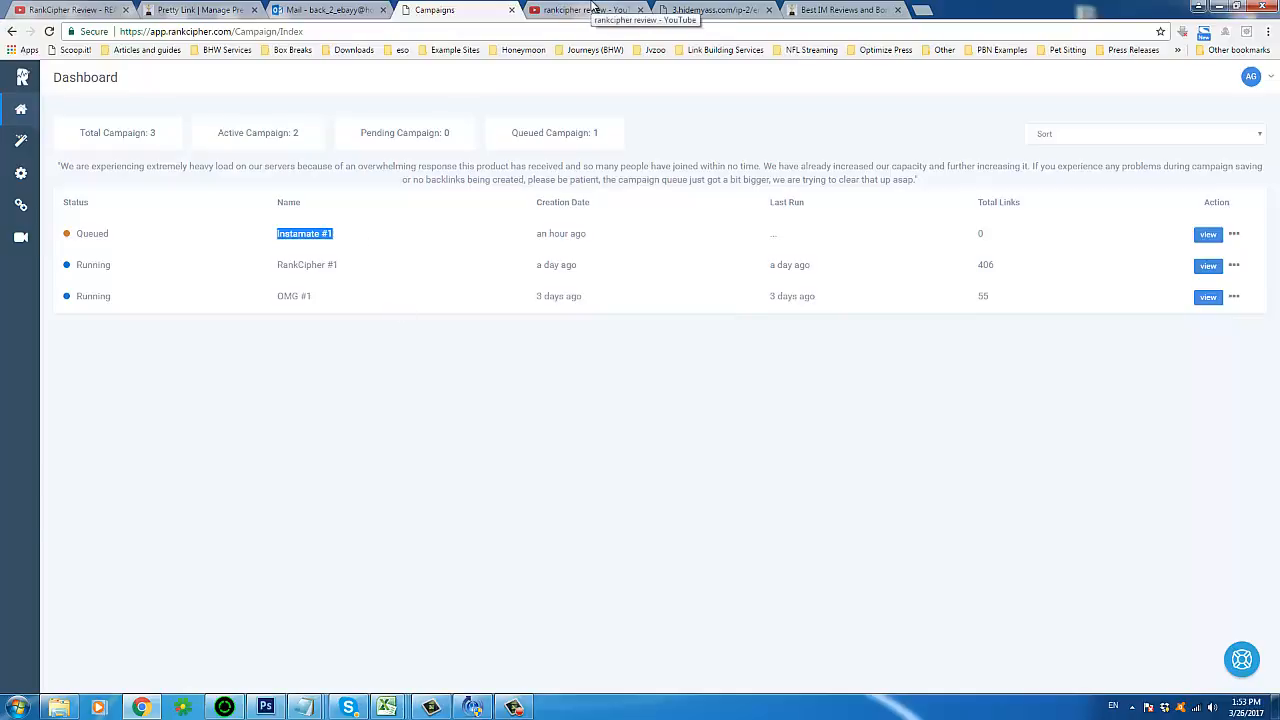
Check the YouTube search for "rankcipher review" against the creation date of the RankCipher #1 campaign on the dashboard.
{"action": "left_click", "coordinate": [594, 8]}
{"action": "triple_click", "coordinate": [223, 77]}
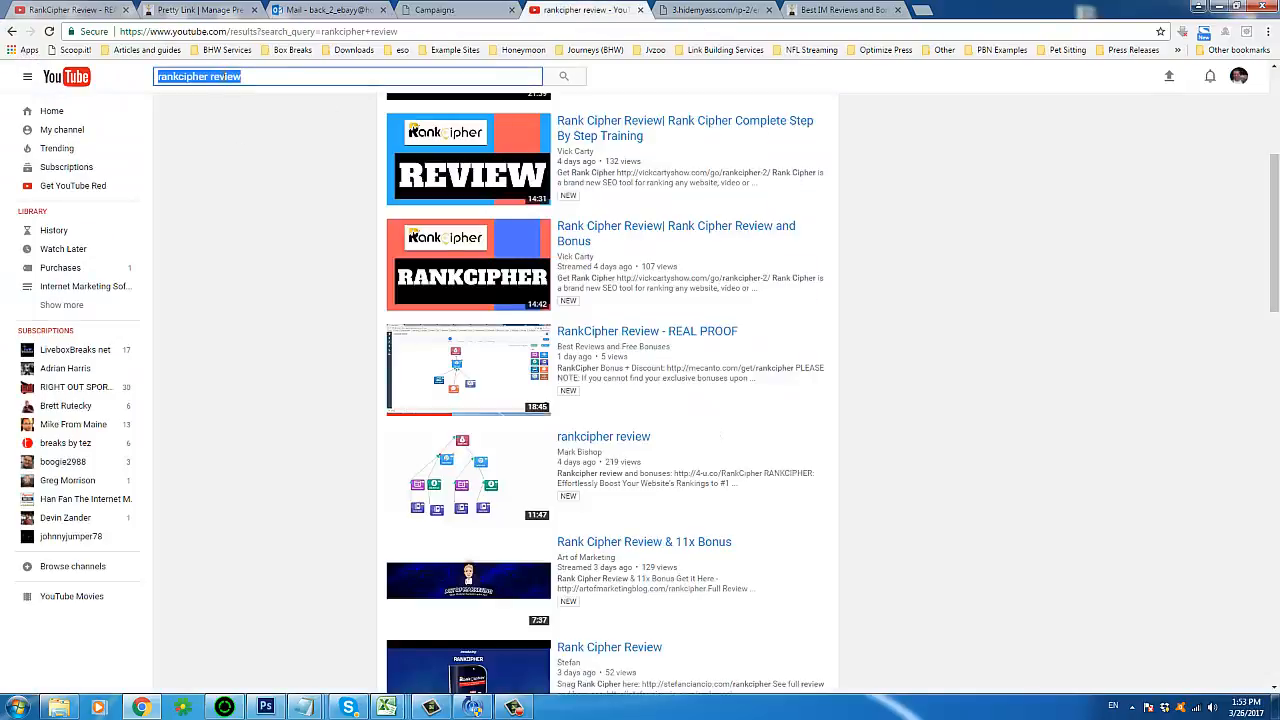
{"action": "left_click", "coordinate": [440, 12]}
{"action": "double_click", "coordinate": [552, 264]}
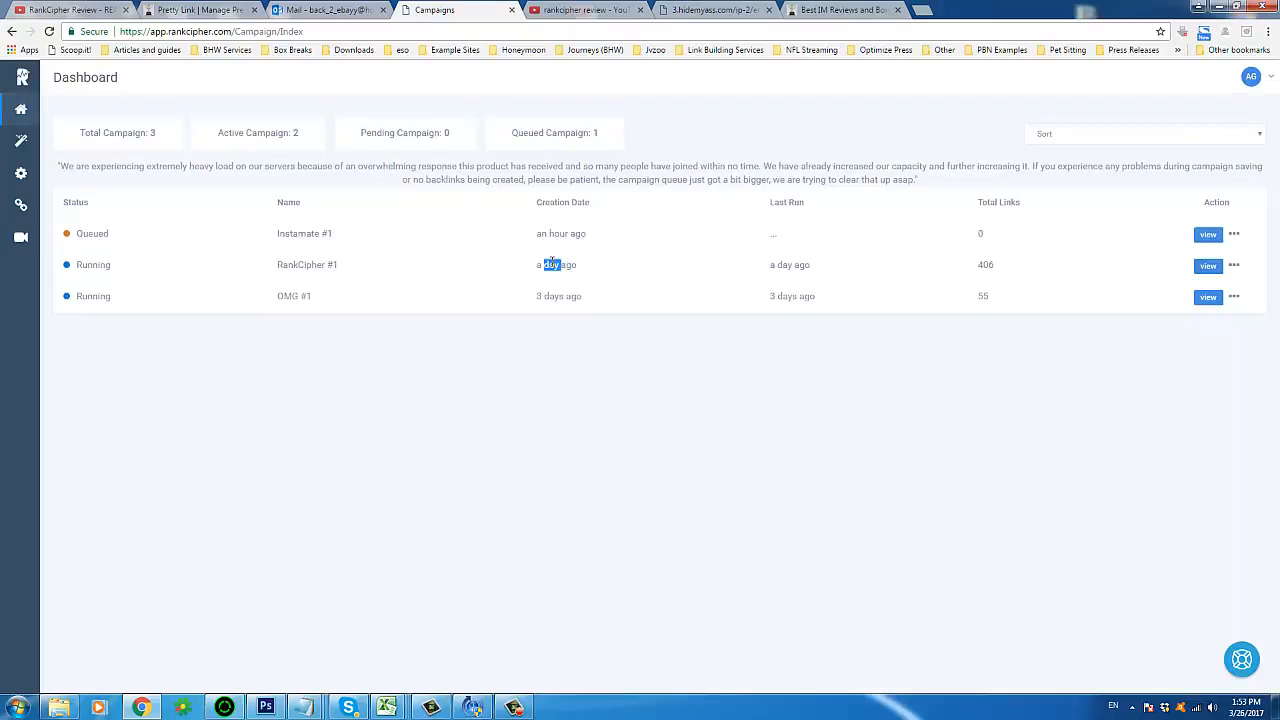
{"action": "triple_click", "coordinate": [552, 264]}
{"action": "left_click_drag", "start_coordinate": [552, 264], "coordinate": [541, 297]}
{"action": "left_click", "coordinate": [494, 268]}
{"action": "triple_click", "coordinate": [336, 275]}
{"action": "left_click_drag", "start_coordinate": [336, 280], "coordinate": [372, 229]}
{"action": "left_click", "coordinate": [374, 245]}
Return to YouTube and examine the top-ranked videos for "rankcipher review".
{"action": "left_click", "coordinate": [576, 9]}
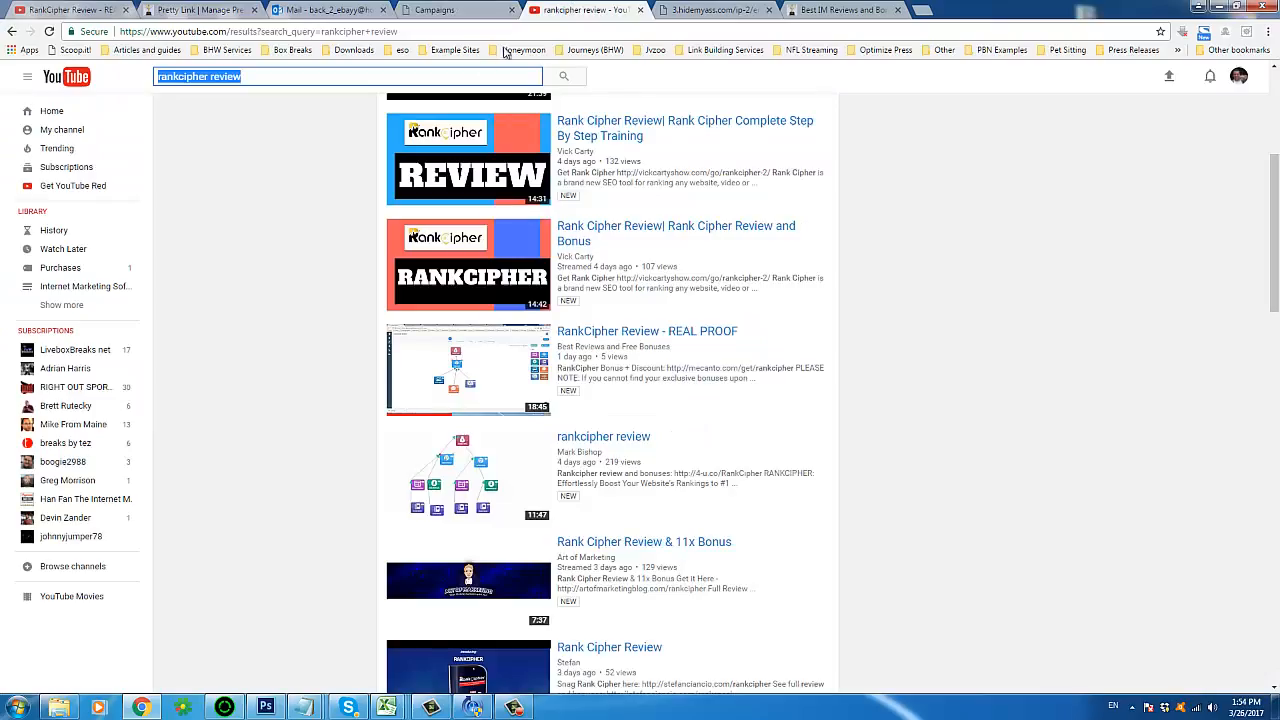
{"action": "scroll", "coordinate": [287, 236], "scroll_direction": "up", "scroll_amount": 3}
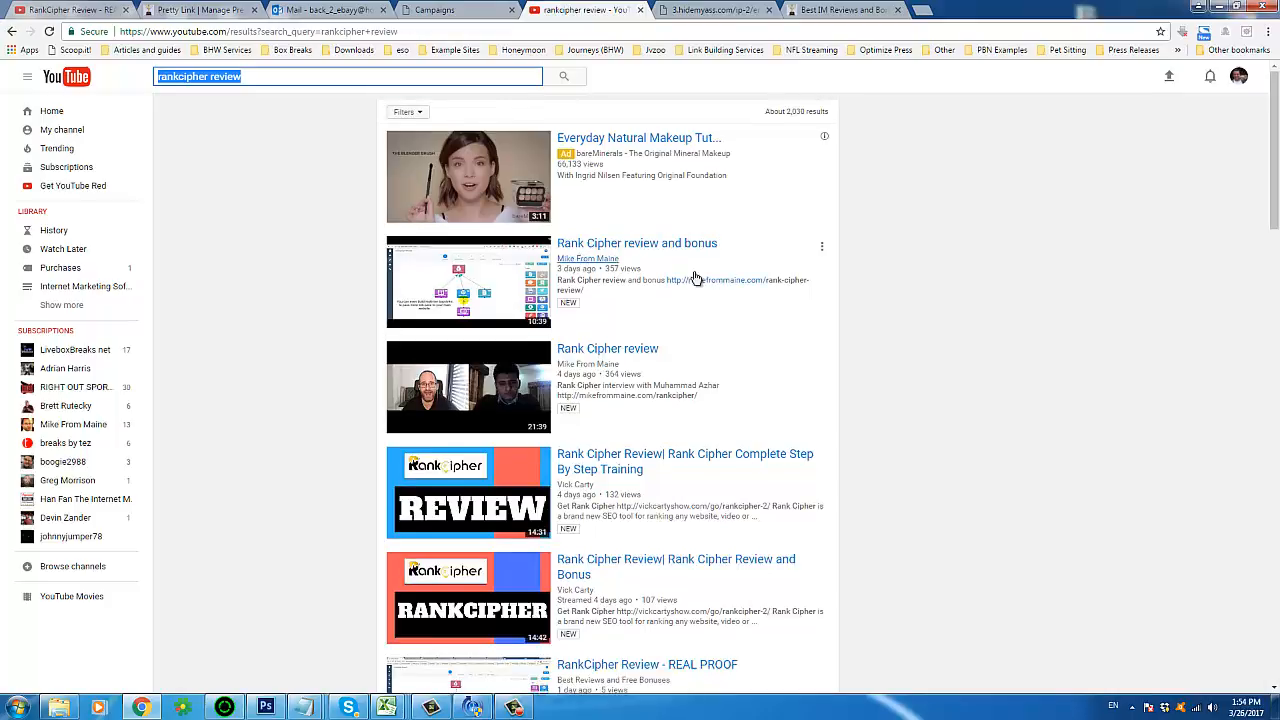
{"action": "left_click", "coordinate": [880, 289]}
{"action": "key", "text": "ctrl+a"}
{"action": "left_click", "coordinate": [896, 262]}
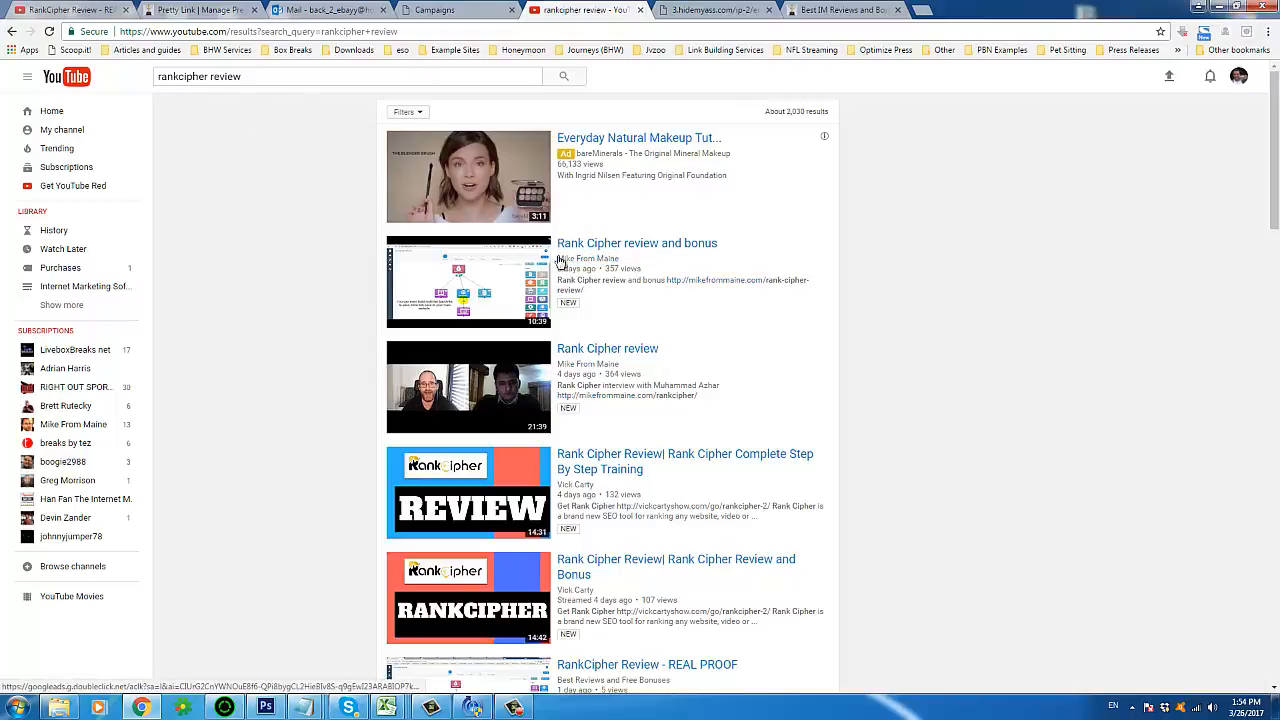
Search YouTube for "instamate 2.0 review".
{"action": "left_click", "coordinate": [230, 77]}
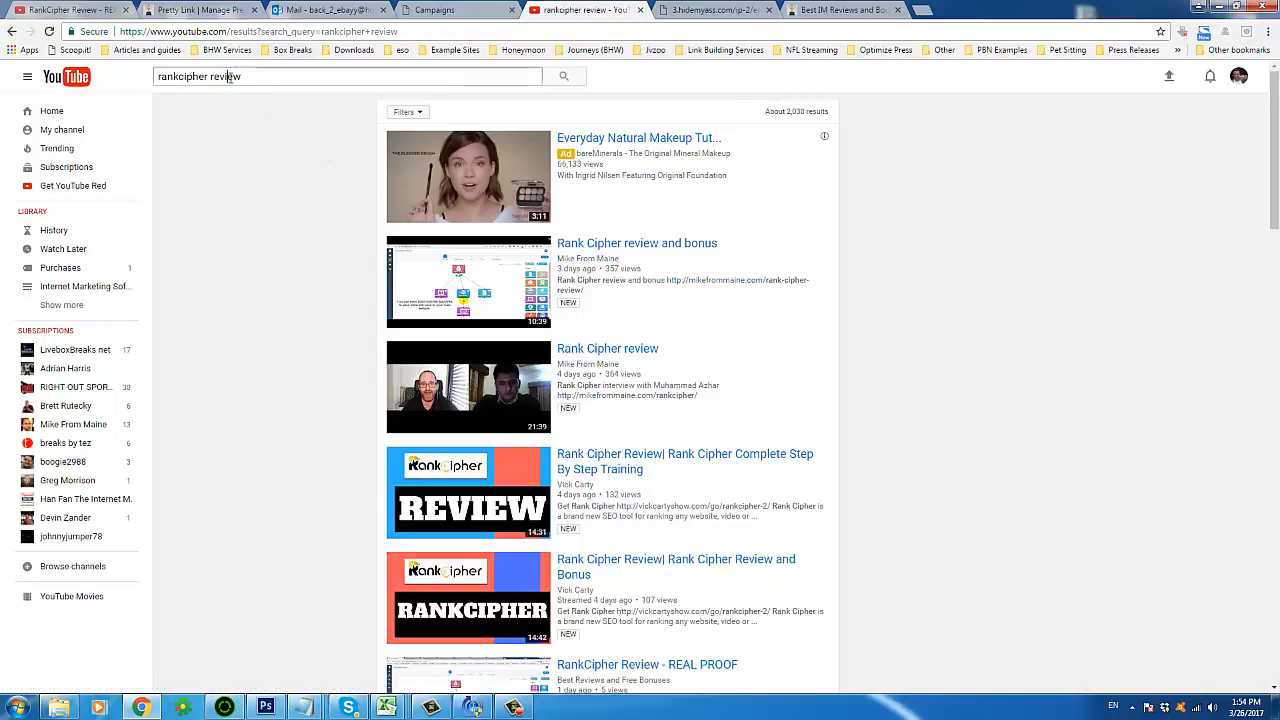
{"action": "triple_click", "coordinate": [230, 77]}
{"action": "type", "text": "instamate re"}
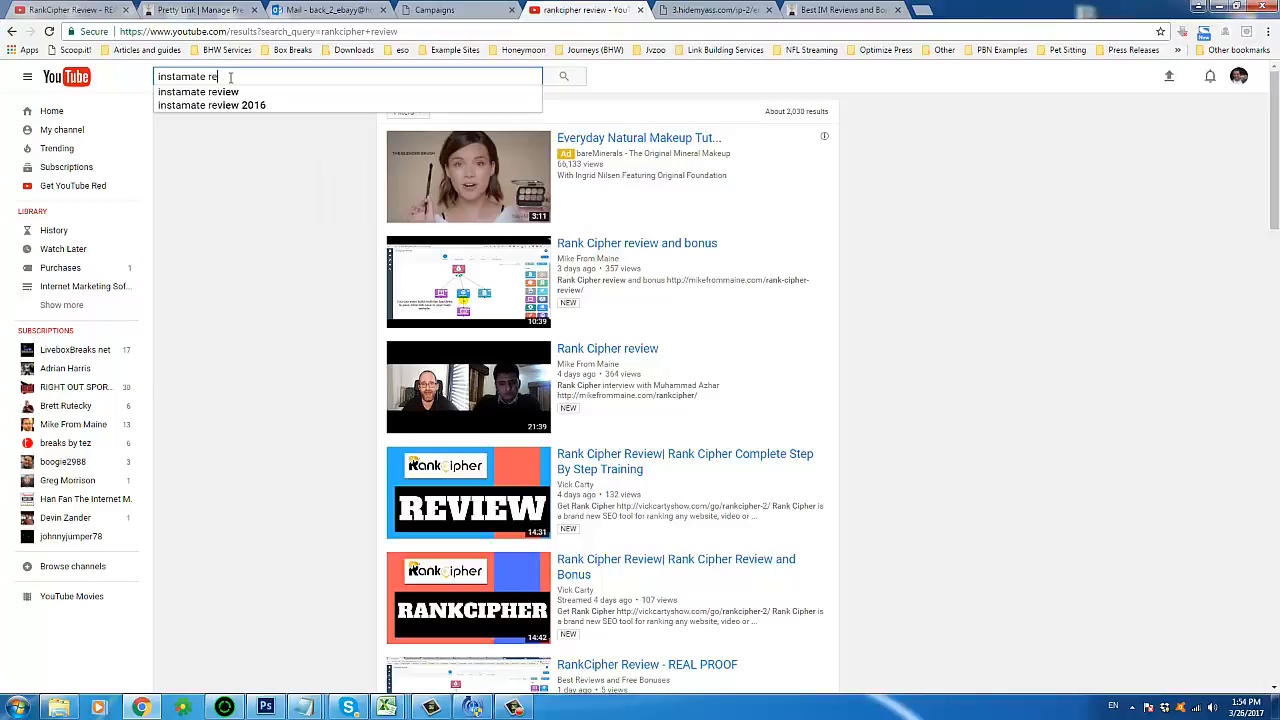
{"action": "key", "text": "BackSpace"}
{"action": "key", "text": "BackSpace"}
{"action": "type", "text": "2.0 review"}
{"action": "key", "text": "Return"}
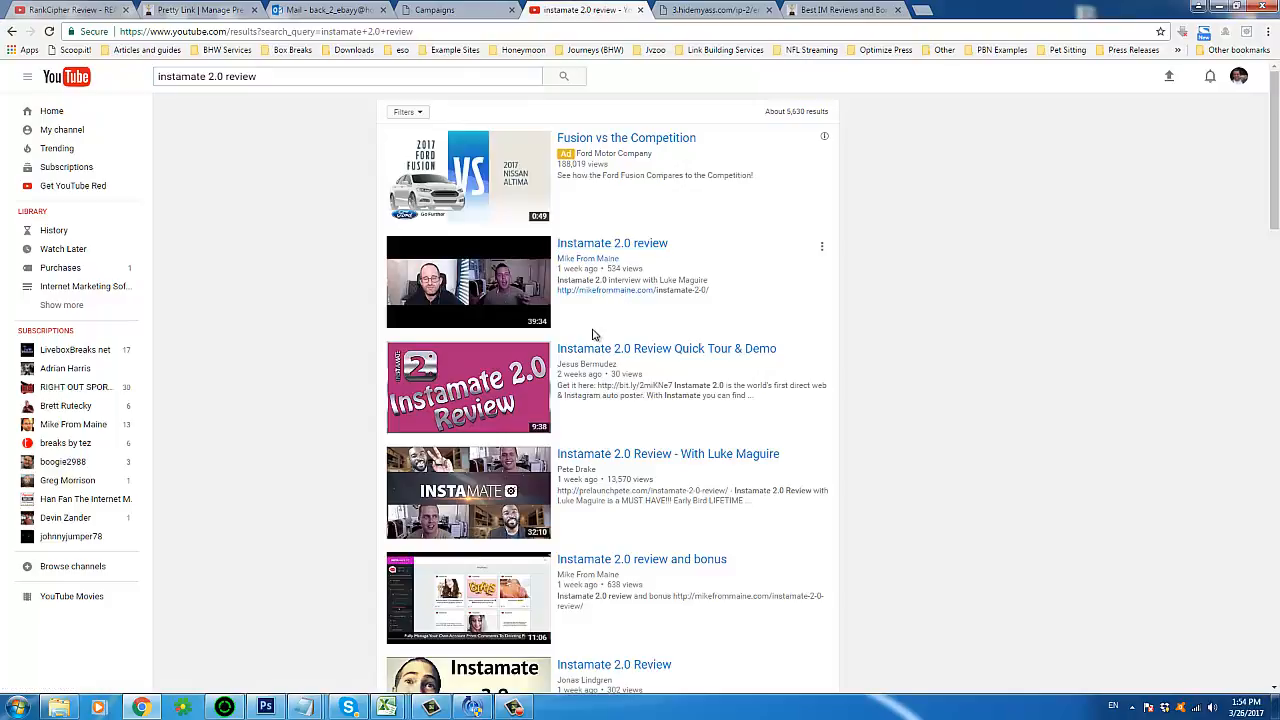
Locate the "InstaMate 2.0 Demo [Mecanto Reviews]" video in the search results.
{"action": "scroll", "coordinate": [594, 335], "scroll_direction": "down", "scroll_amount": 2}
{"action": "scroll", "coordinate": [594, 335], "scroll_direction": "down", "scroll_amount": 2}
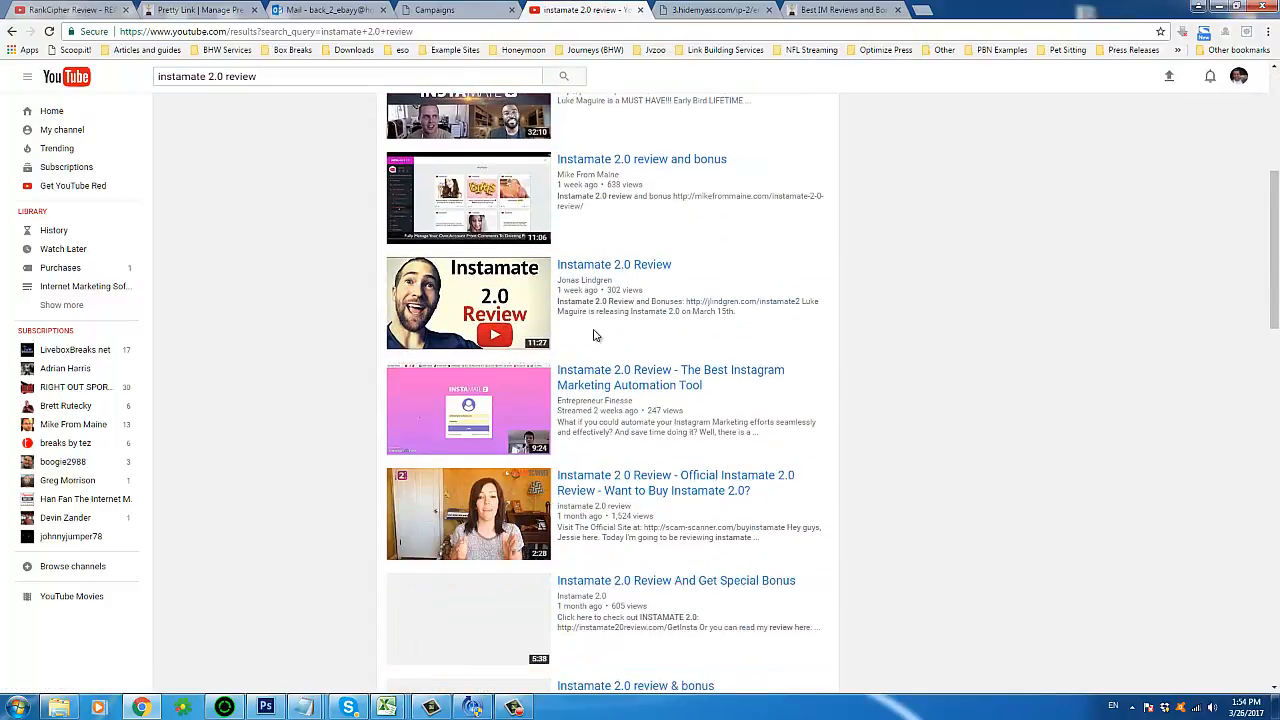
{"action": "scroll", "coordinate": [594, 335], "scroll_direction": "down", "scroll_amount": 1}
{"action": "scroll", "coordinate": [547, 410], "scroll_direction": "down", "scroll_amount": 3}
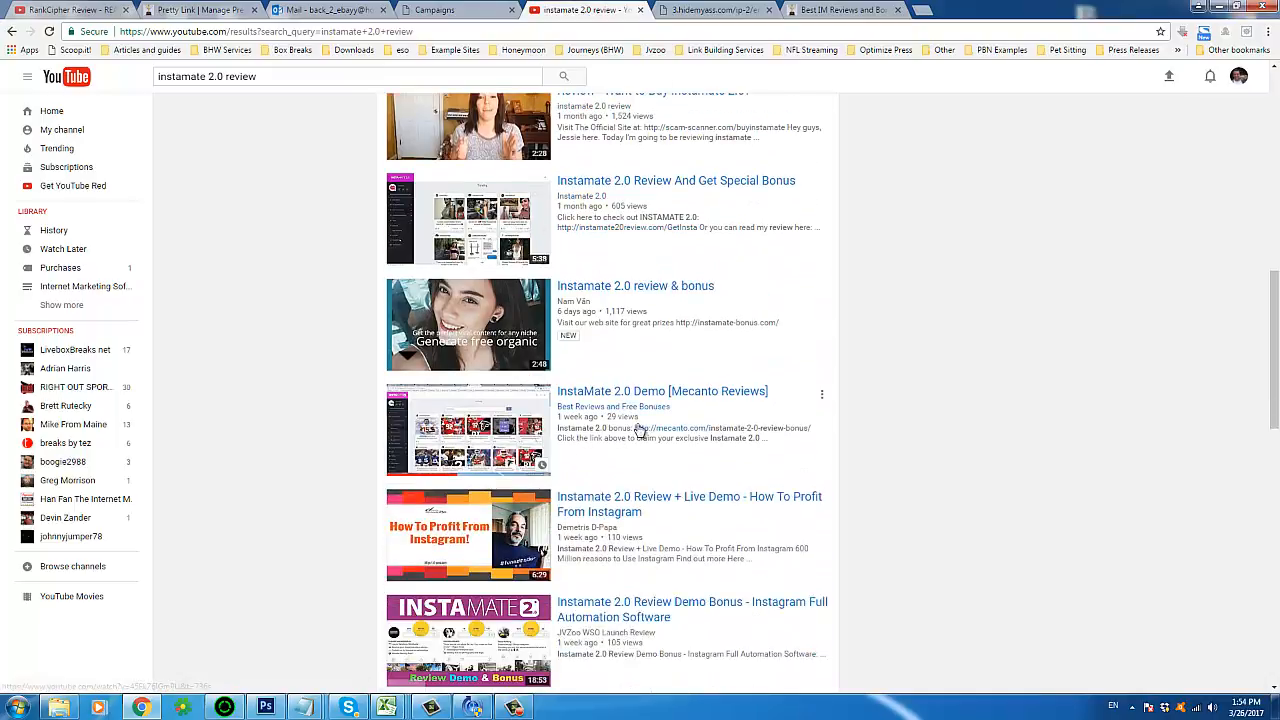
{"action": "scroll", "coordinate": [622, 447], "scroll_direction": "up", "scroll_amount": 7}
{"action": "scroll", "coordinate": [622, 447], "scroll_direction": "up", "scroll_amount": 2}
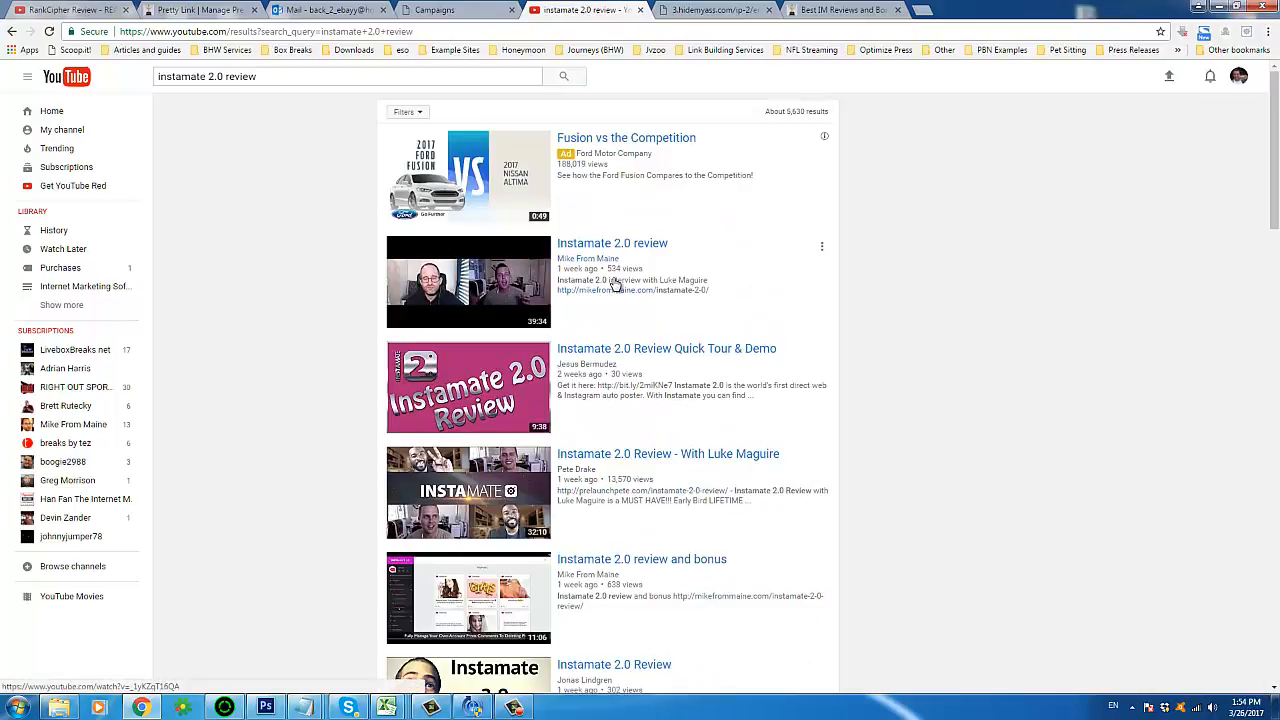
Examine the competing Instamate 2.0 review videos ranked above the Mecanto Reviews demo.
{"action": "scroll", "coordinate": [676, 588], "scroll_direction": "down", "scroll_amount": 2}
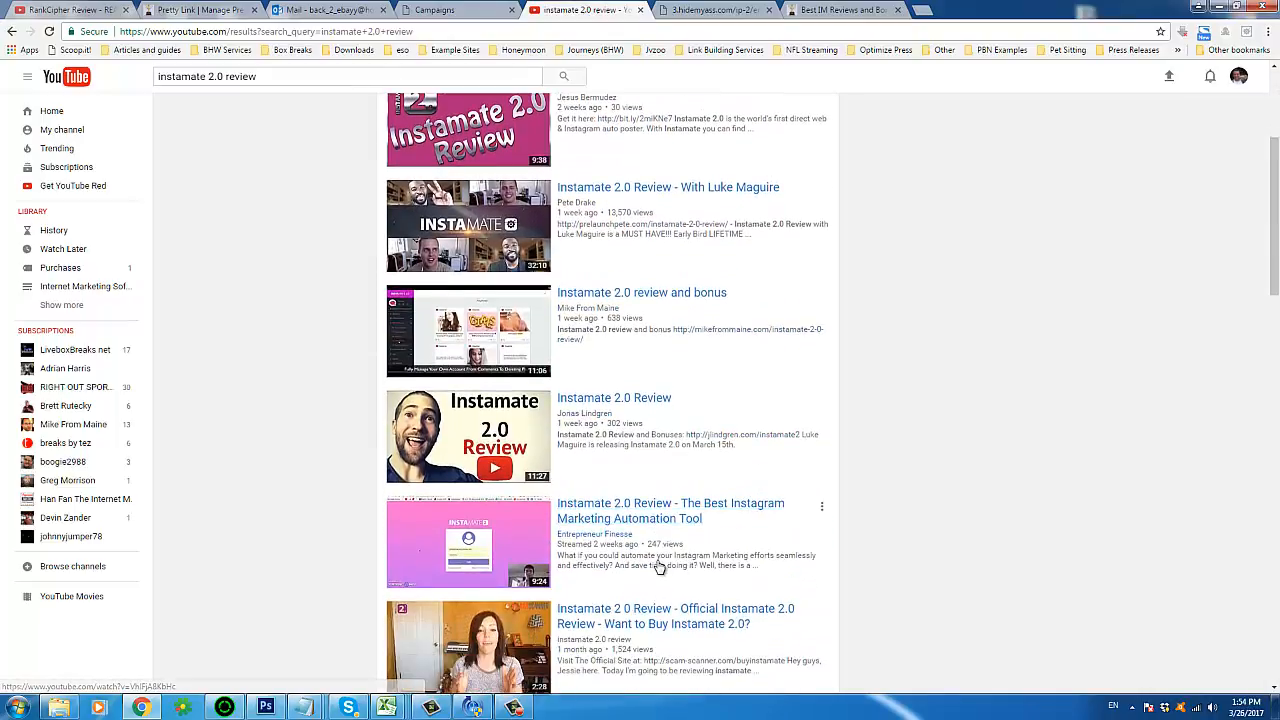
{"action": "scroll", "coordinate": [656, 560], "scroll_direction": "down", "scroll_amount": 2}
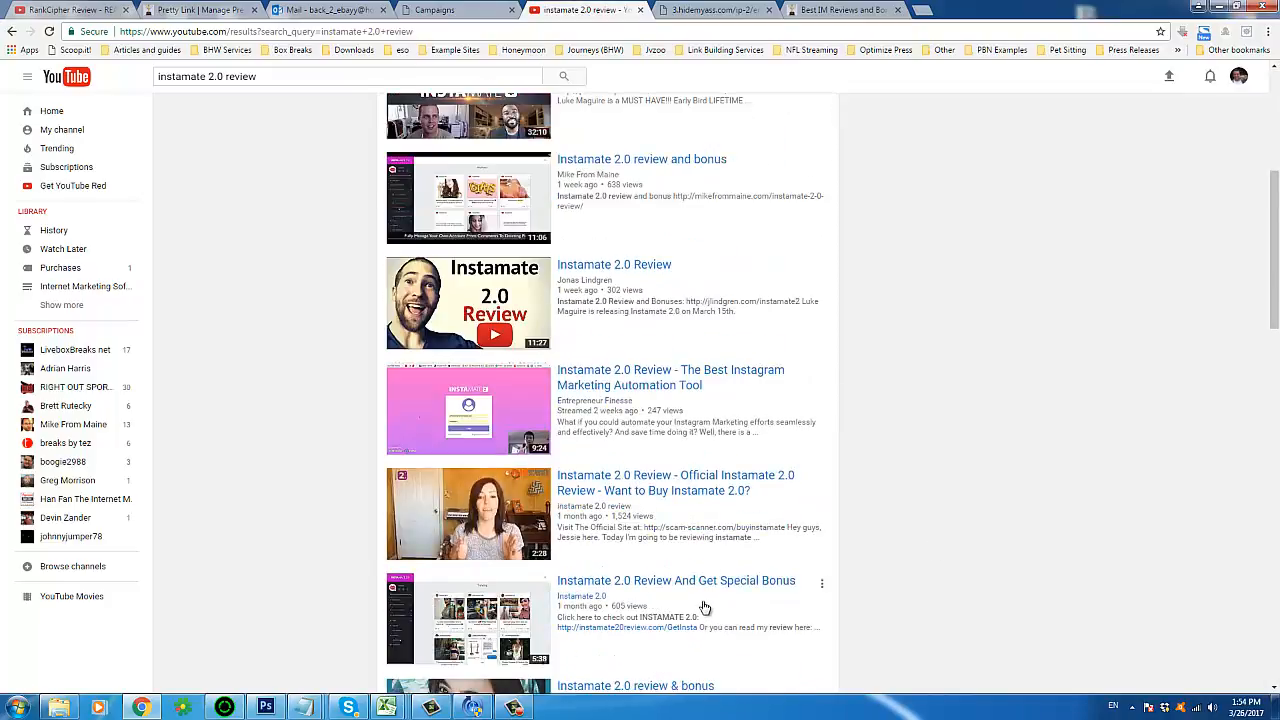
{"action": "scroll", "coordinate": [704, 607], "scroll_direction": "down", "scroll_amount": 2}
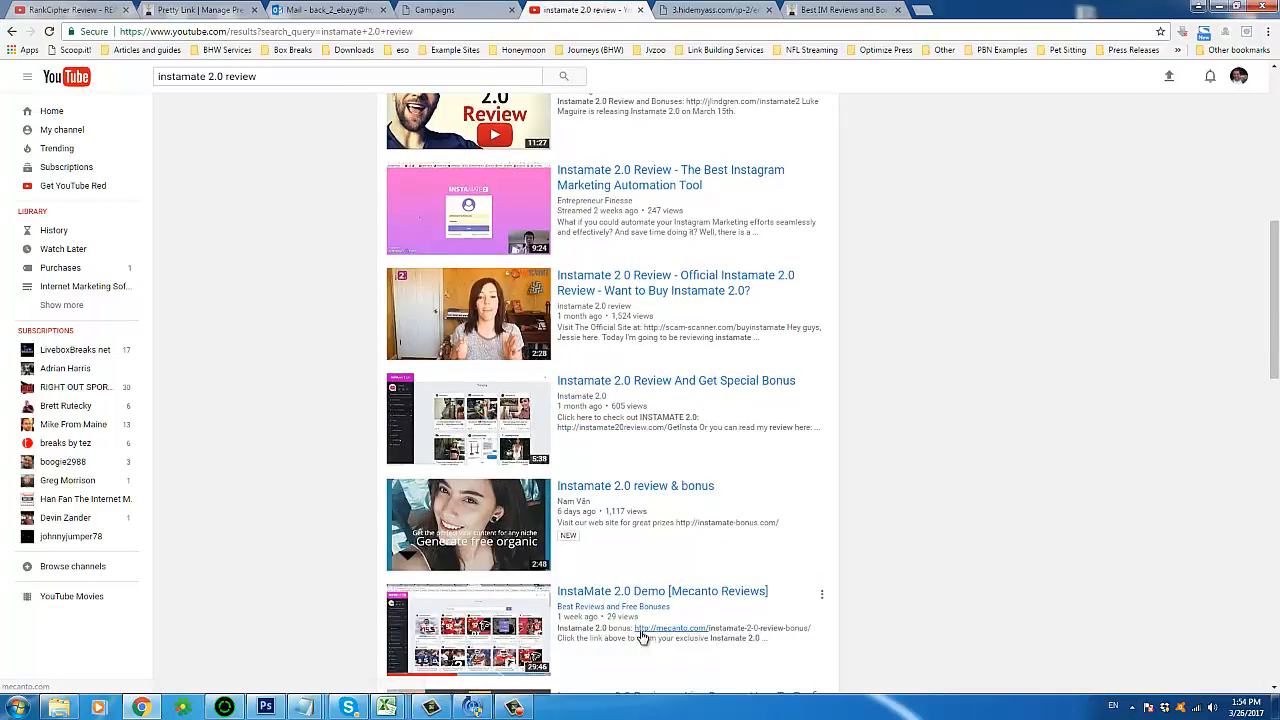
{"action": "scroll", "coordinate": [657, 526], "scroll_direction": "up", "scroll_amount": 6}
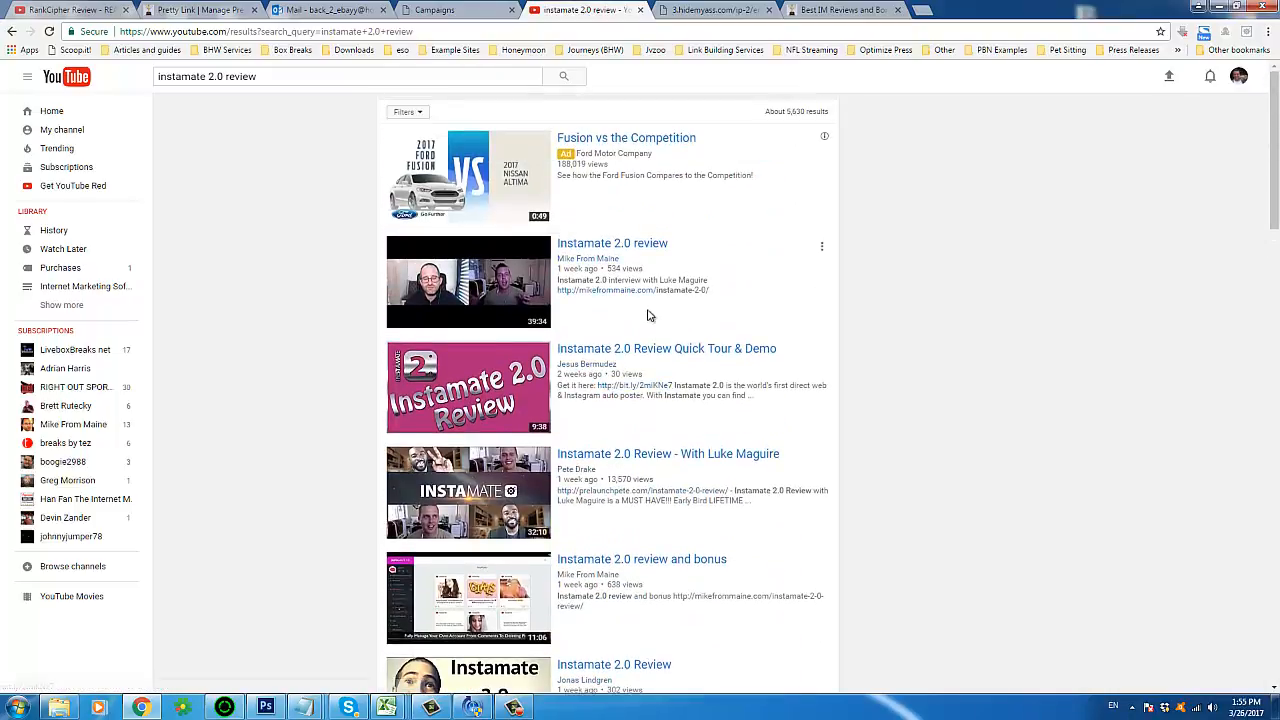
{"action": "scroll", "coordinate": [684, 588], "scroll_direction": "down", "scroll_amount": 1}
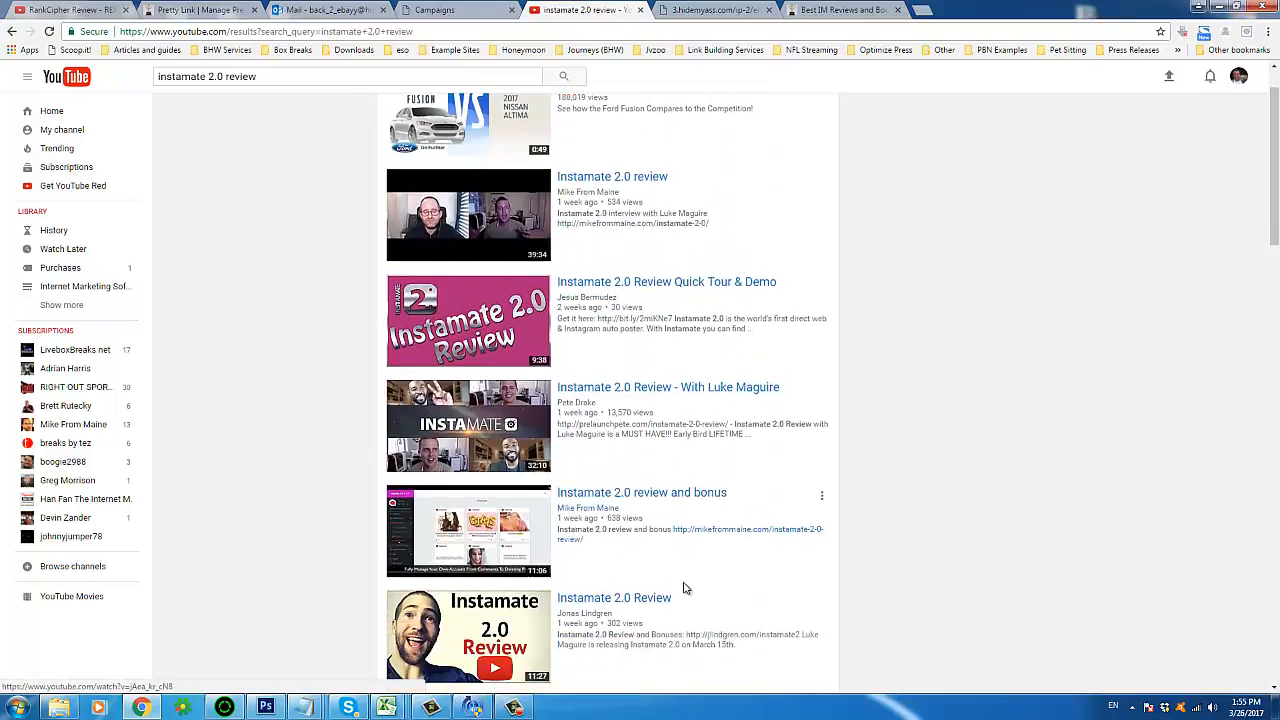
{"action": "scroll", "coordinate": [677, 591], "scroll_direction": "down", "scroll_amount": 3}
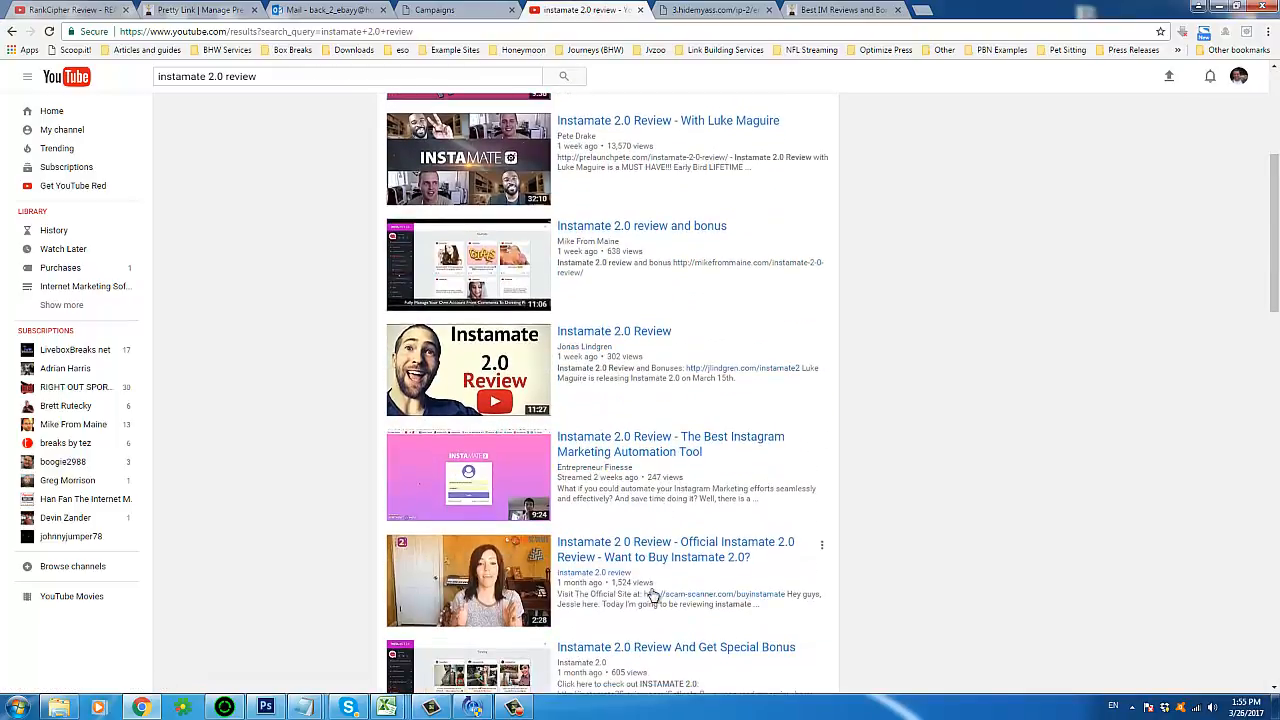
{"action": "scroll", "coordinate": [651, 594], "scroll_direction": "down", "scroll_amount": 3}
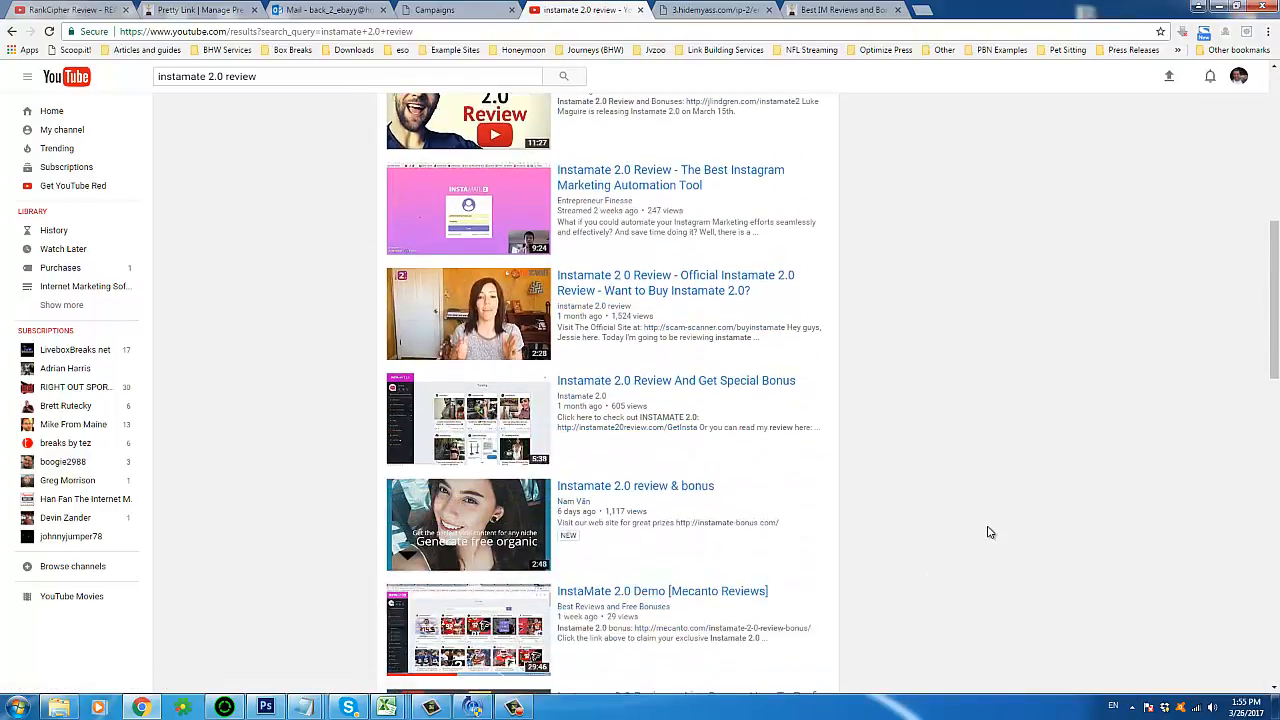
{"action": "scroll", "coordinate": [988, 532], "scroll_direction": "up", "scroll_amount": 6}
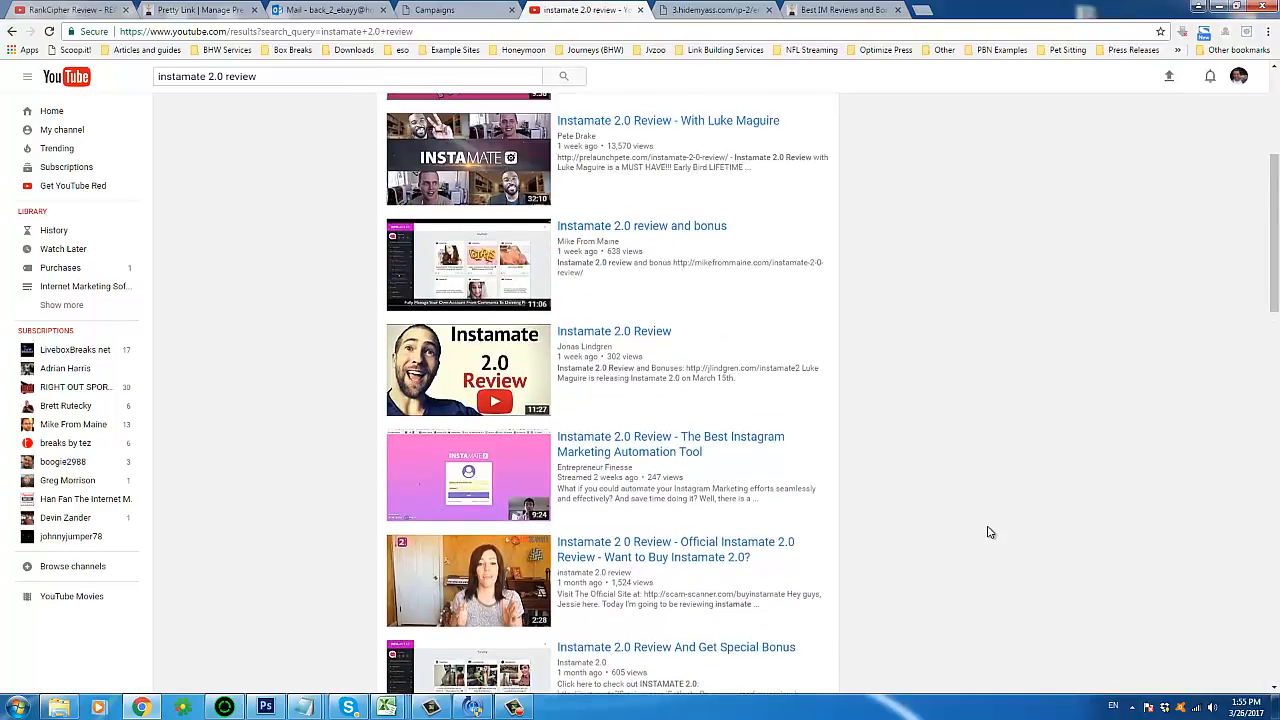
{"action": "scroll", "coordinate": [988, 532], "scroll_direction": "up", "scroll_amount": 1}
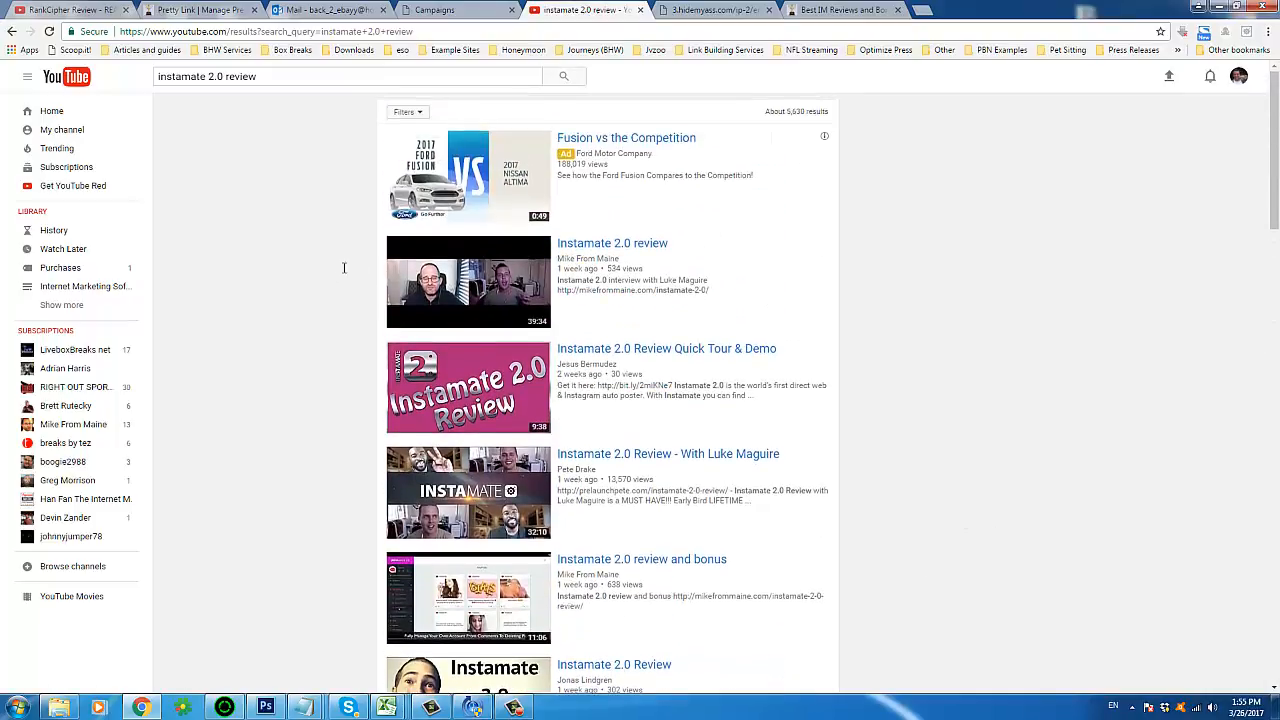
{"action": "left_click_drag", "start_coordinate": [330, 272], "coordinate": [1020, 343]}
{"action": "left_click", "coordinate": [1020, 343]}
{"action": "key", "text": "ctrl+a"}
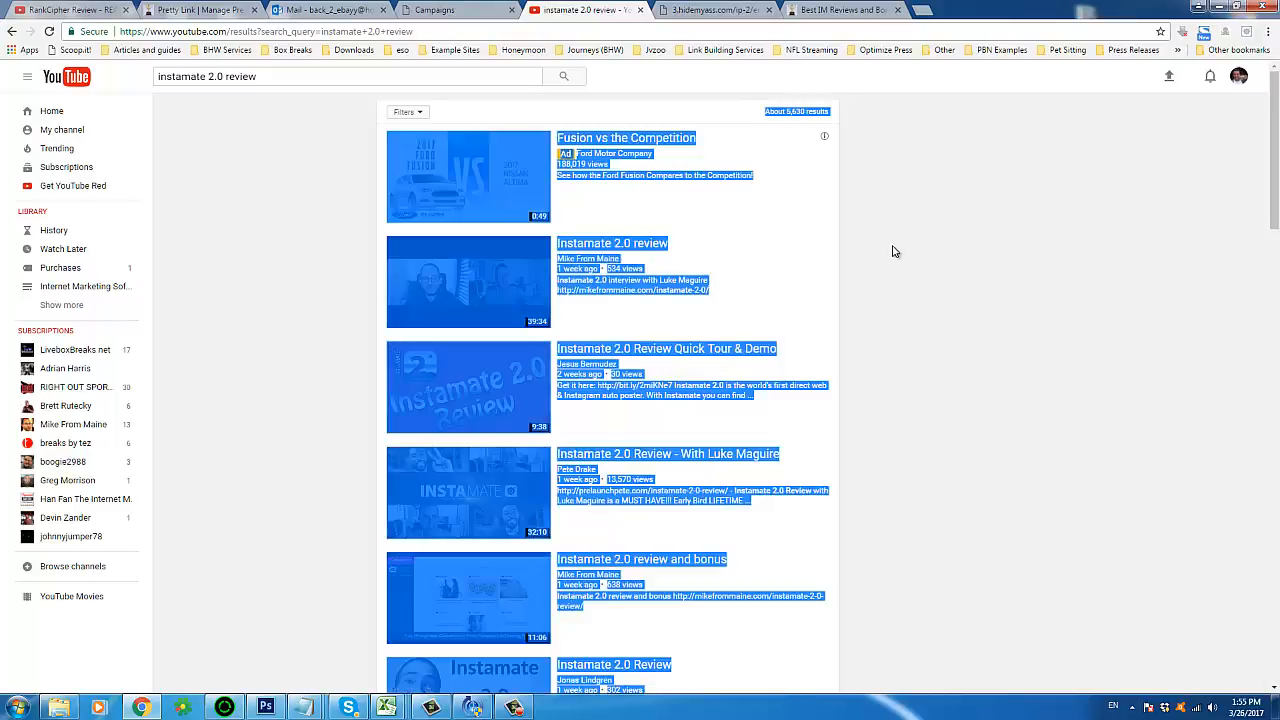
{"action": "left_click", "coordinate": [862, 203]}
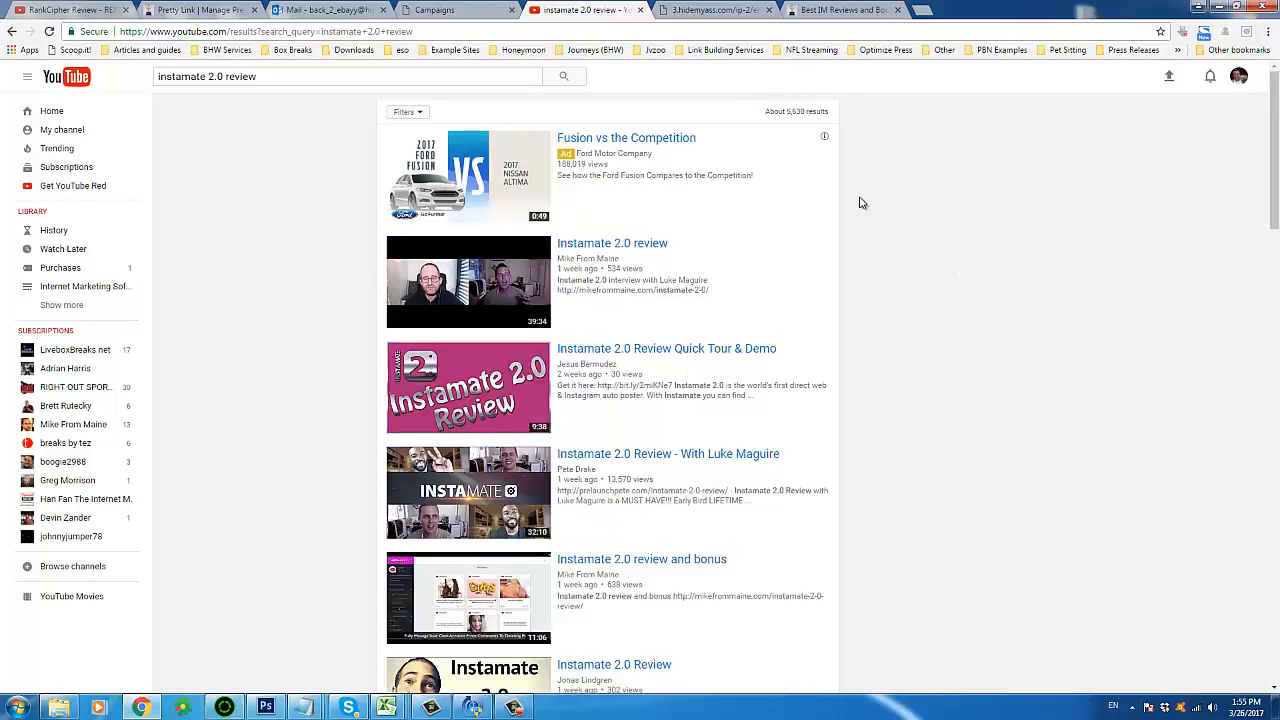
{"action": "triple_click", "coordinate": [355, 76]}
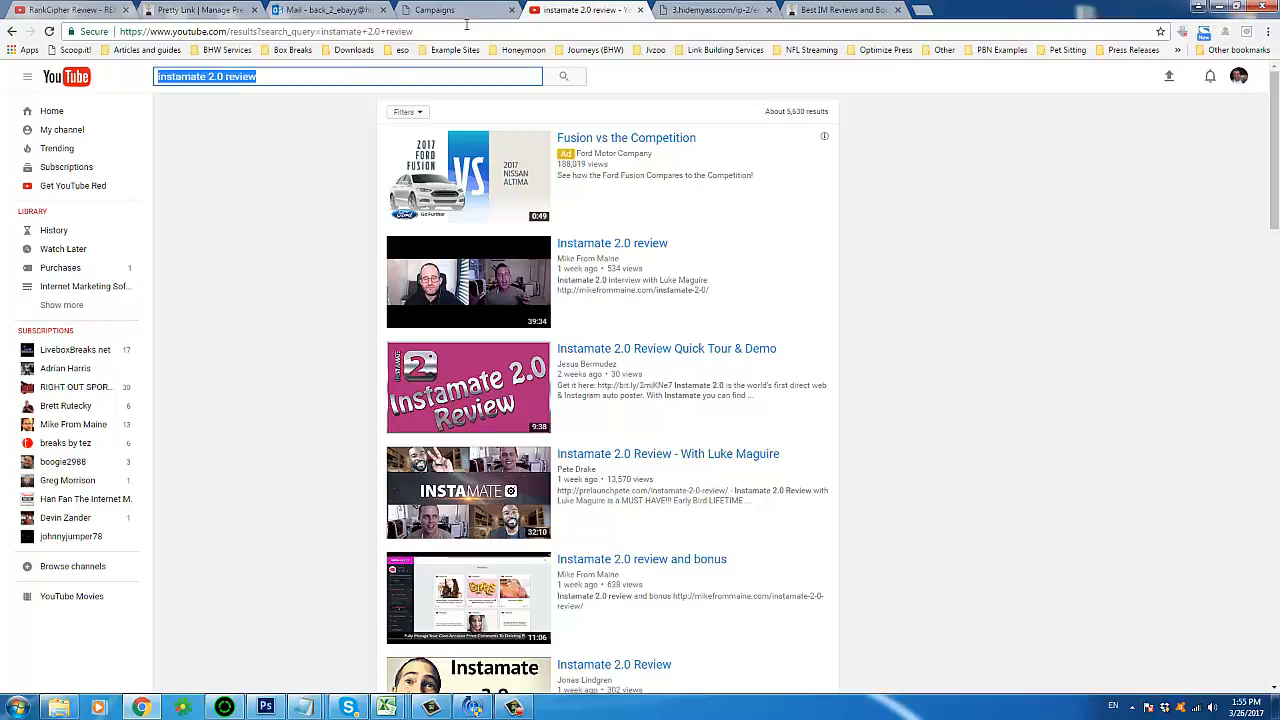
Return to the RankCipher dashboard to review the campaign overview.
{"action": "left_click", "coordinate": [470, 14]}
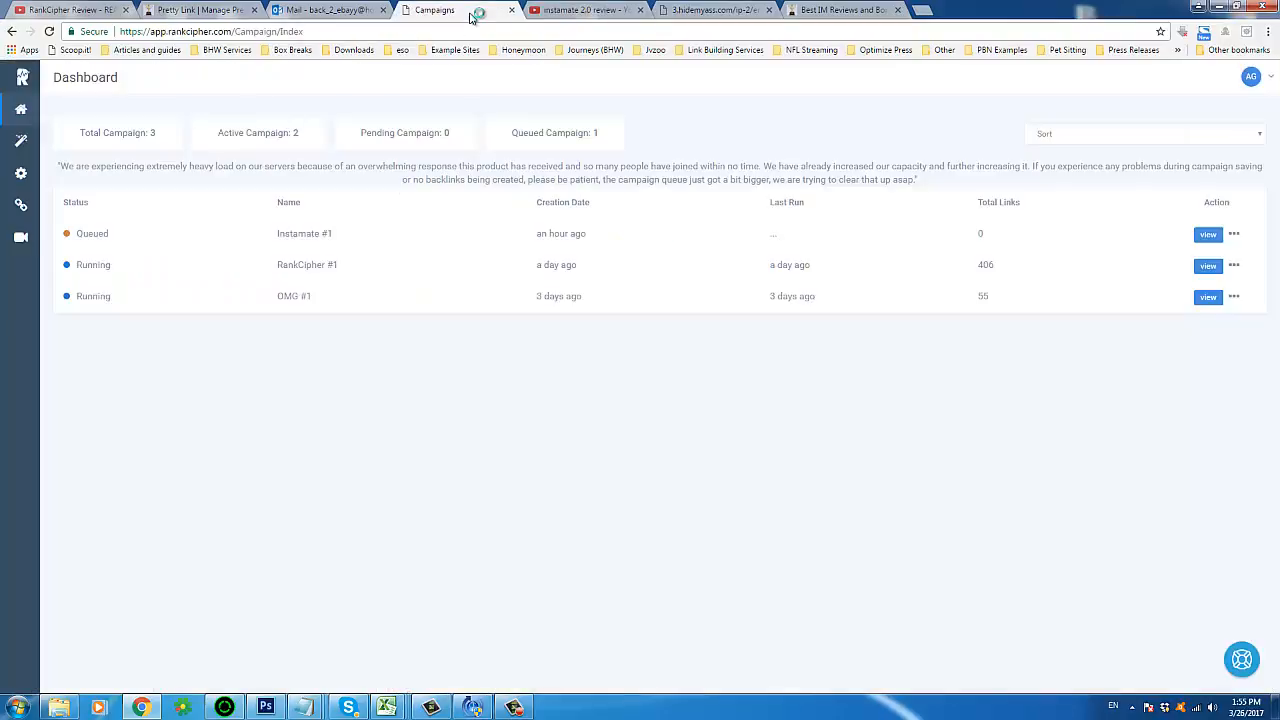
{"action": "double_click", "coordinate": [98, 83]}
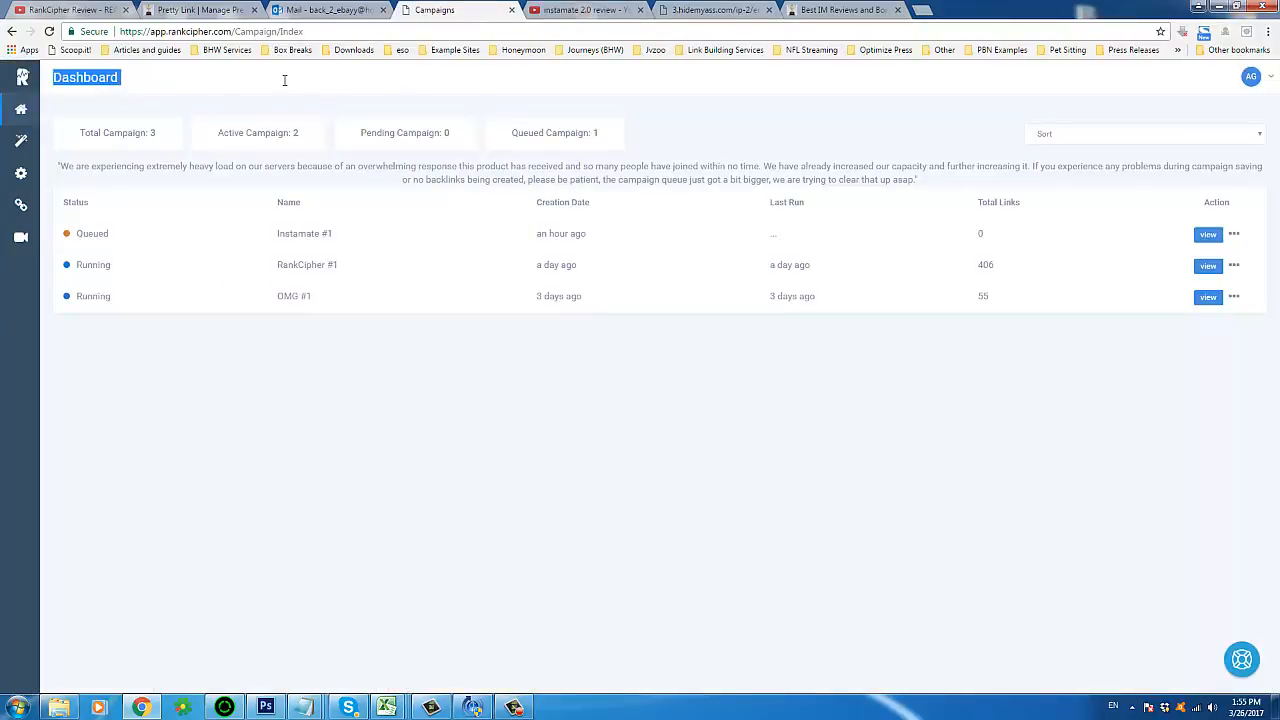
{"action": "triple_click", "coordinate": [109, 78]}
{"action": "left_click", "coordinate": [223, 89]}
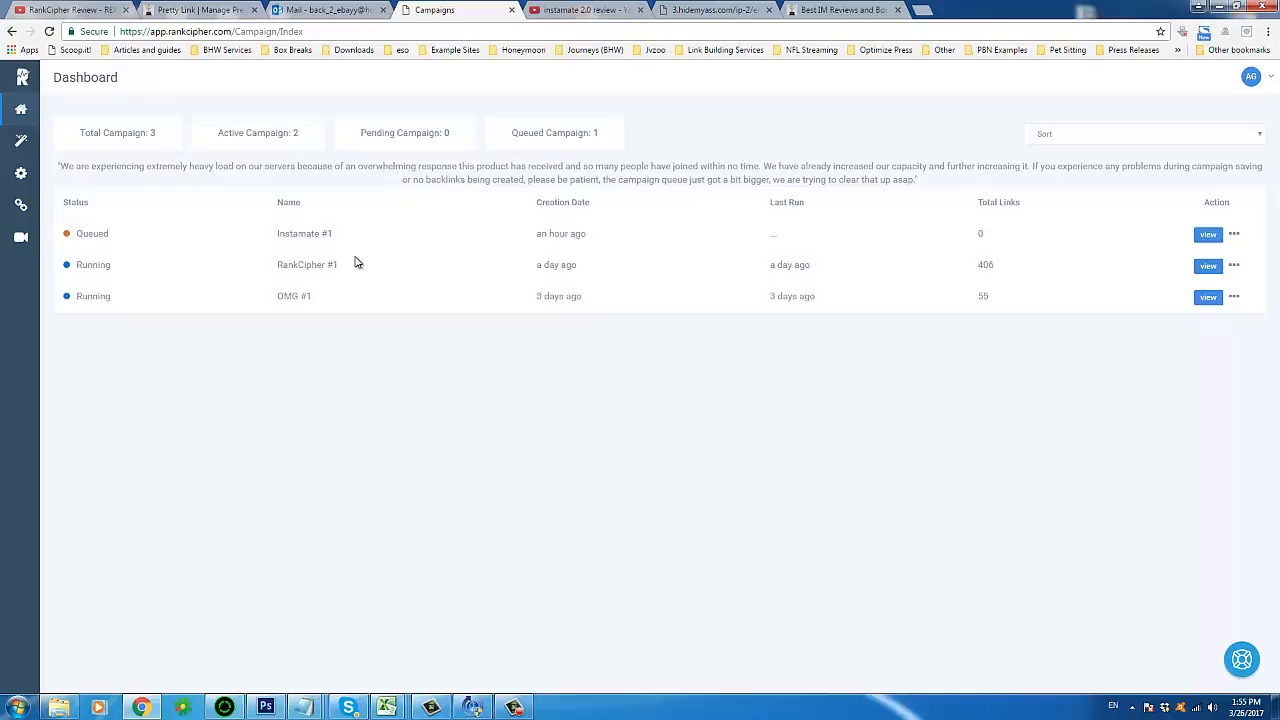
Compare the creation dates of the three listed campaigns, dismissing the Windows color scheme prompt.
{"action": "left_click_drag", "start_coordinate": [530, 233], "coordinate": [590, 234]}
{"action": "left_click_drag", "start_coordinate": [580, 297], "coordinate": [555, 236]}
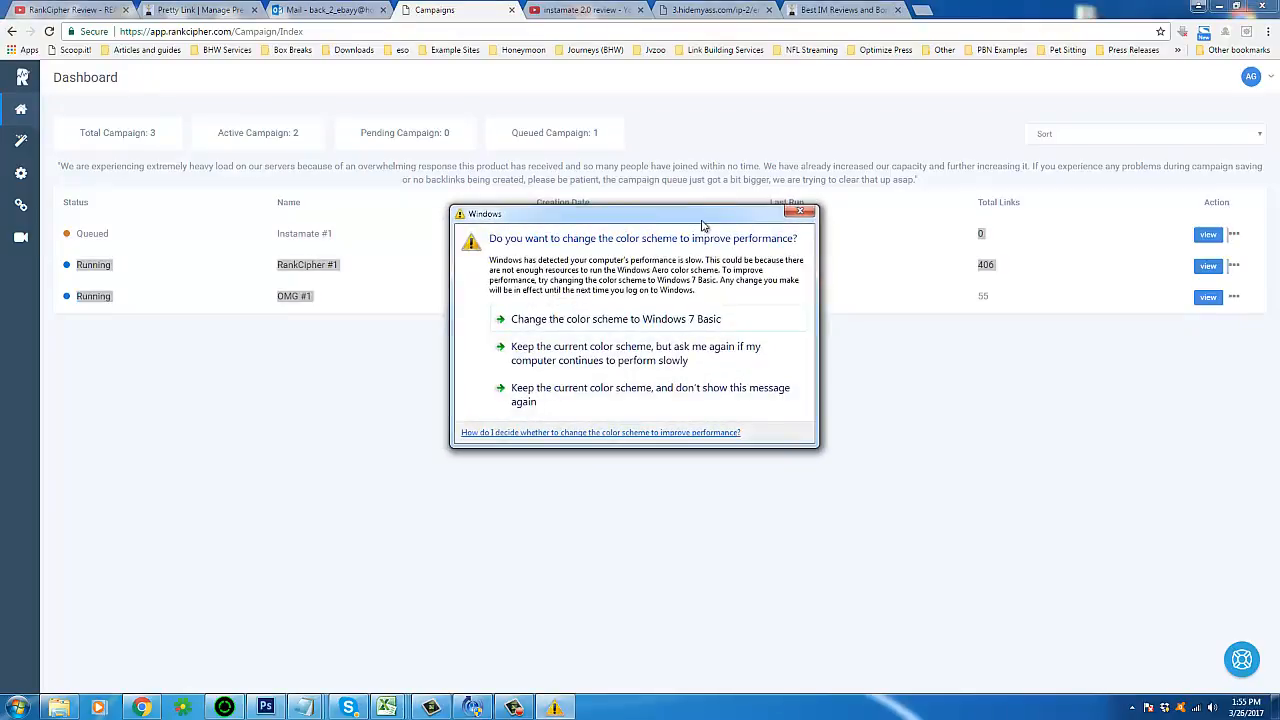
{"action": "left_click", "coordinate": [494, 277]}
{"action": "left_click", "coordinate": [547, 233]}
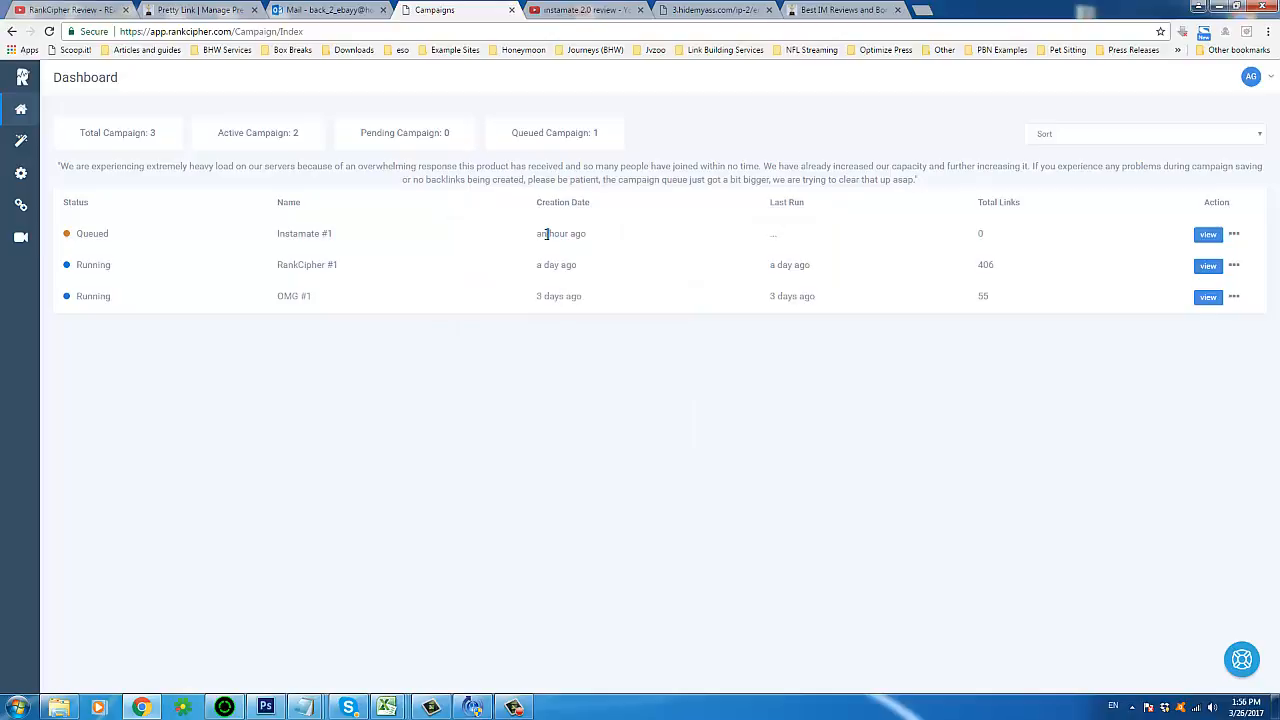
{"action": "triple_click", "coordinate": [547, 234]}
{"action": "left_click_drag", "start_coordinate": [547, 234], "coordinate": [561, 294]}
{"action": "left_click", "coordinate": [559, 294]}
Review the Instamate #1 campaign's row against the creation dates of the RankCipher #1 and OMG #1 campaigns.
{"action": "left_click_drag", "start_coordinate": [310, 233], "coordinate": [379, 234]}
{"action": "left_click", "coordinate": [582, 296]}
{"action": "double_click", "coordinate": [188, 243]}
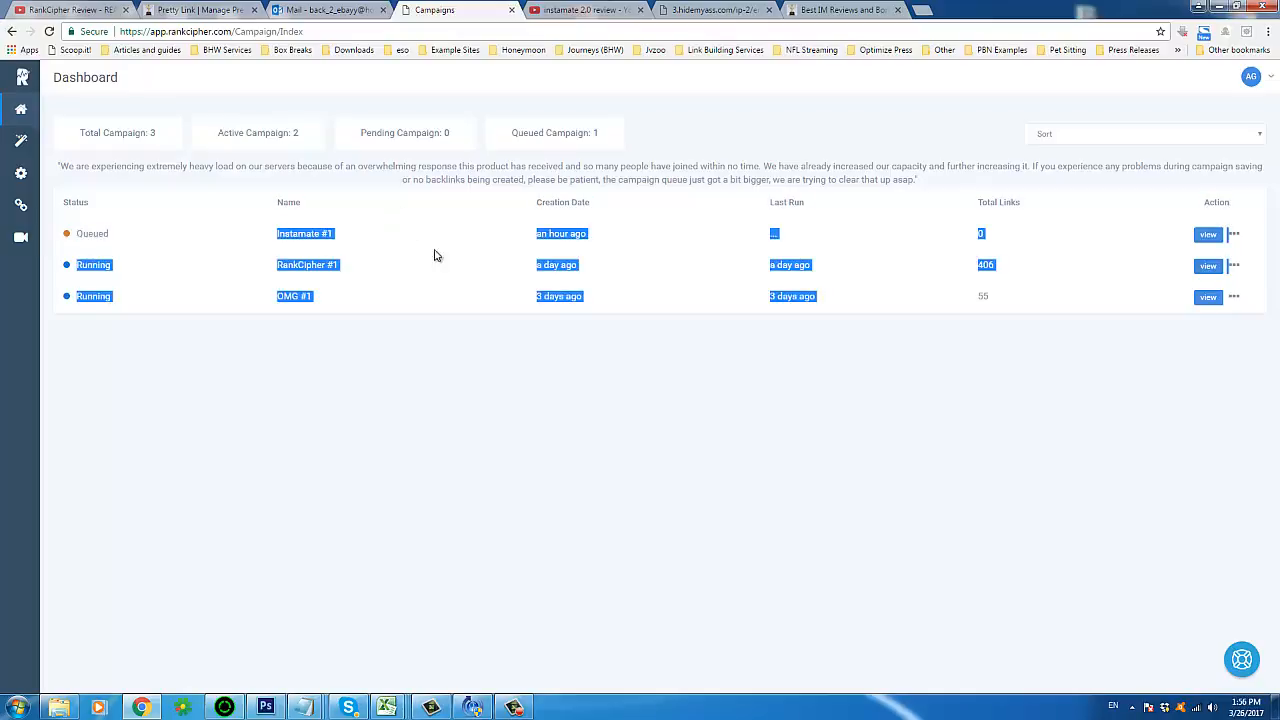
{"action": "triple_click", "coordinate": [566, 264]}
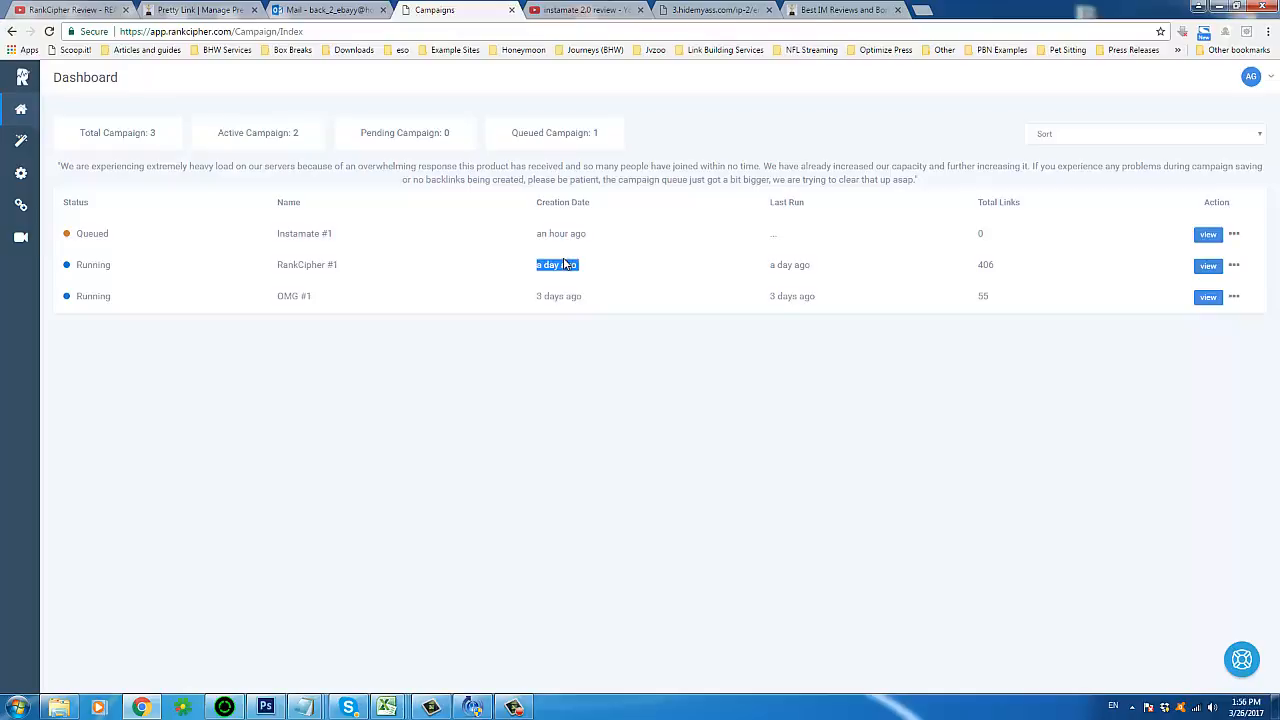
{"action": "triple_click", "coordinate": [566, 233]}
{"action": "left_click_drag", "start_coordinate": [566, 233], "coordinate": [555, 292]}
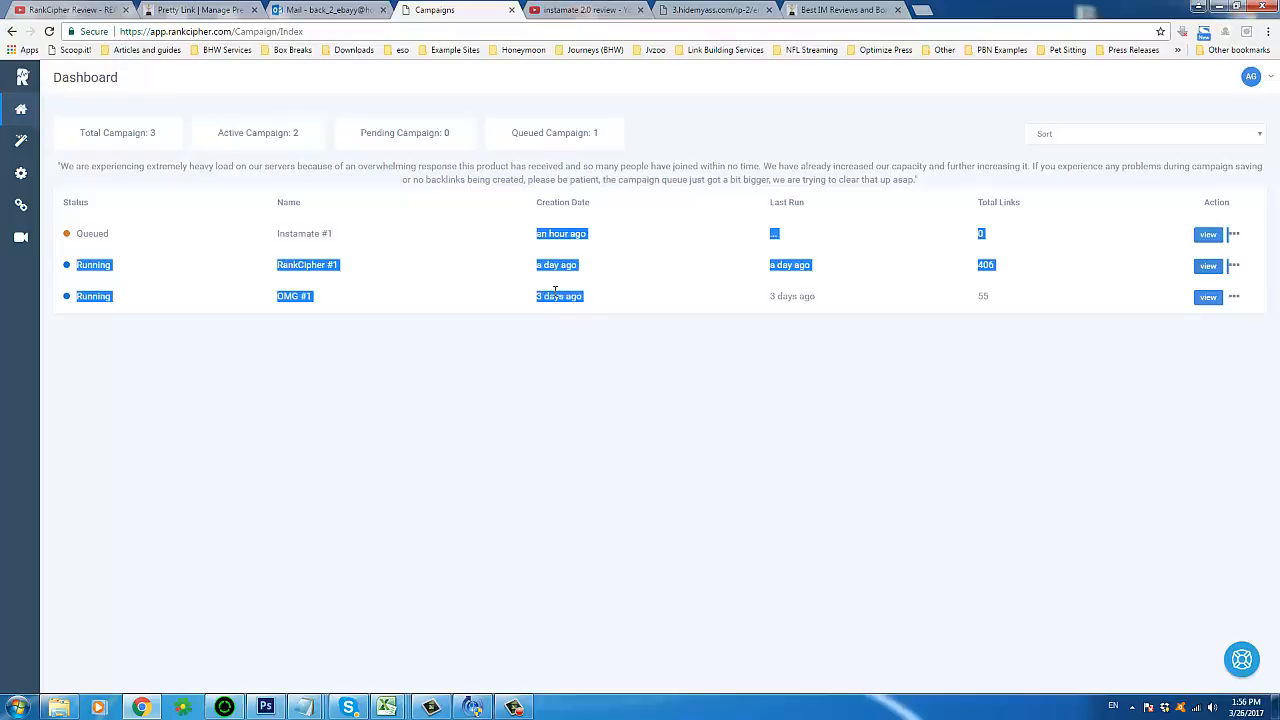
{"action": "double_click", "coordinate": [555, 293]}
Examine the RankCipher #1 and Instamate #1 campaign entries in the list.
{"action": "triple_click", "coordinate": [294, 264]}
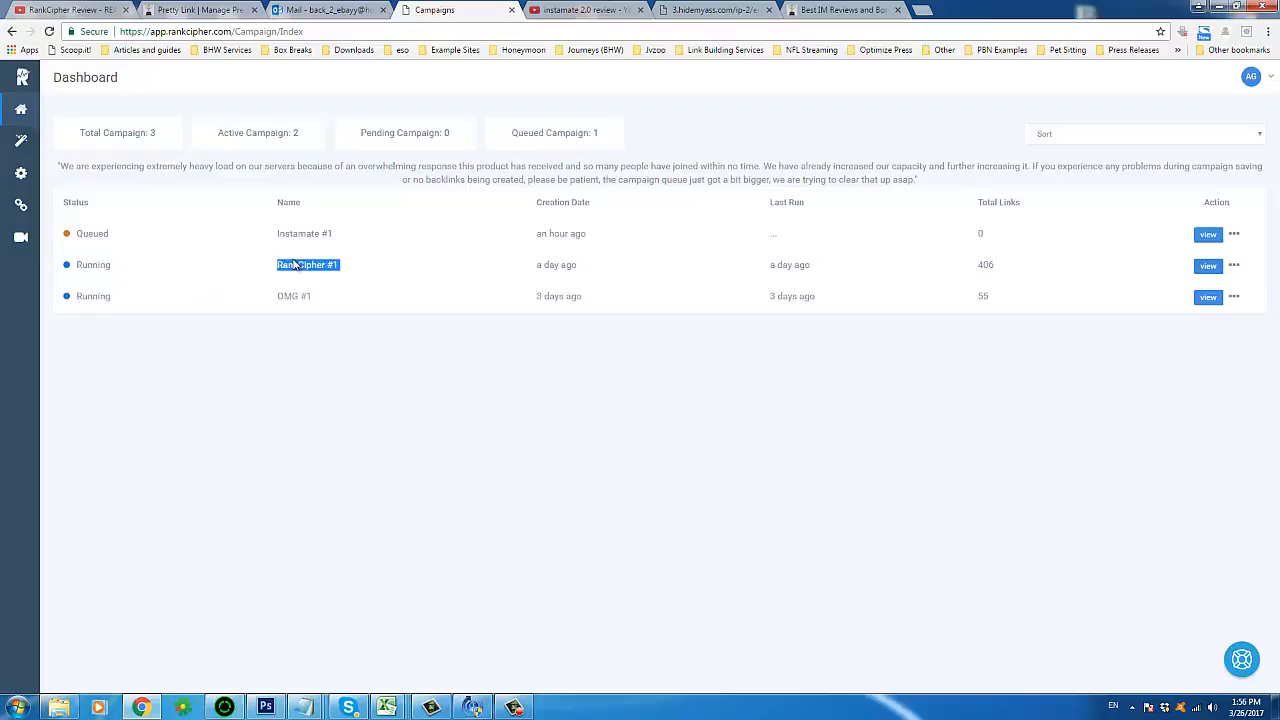
{"action": "left_click_drag", "start_coordinate": [294, 264], "coordinate": [666, 289]}
{"action": "triple_click", "coordinate": [334, 236]}
{"action": "left_click", "coordinate": [754, 289]}
Check the OMG #1 campaign's creation and last run dates and compare them with the RankCipher #1 campaign.
{"action": "triple_click", "coordinate": [562, 298]}
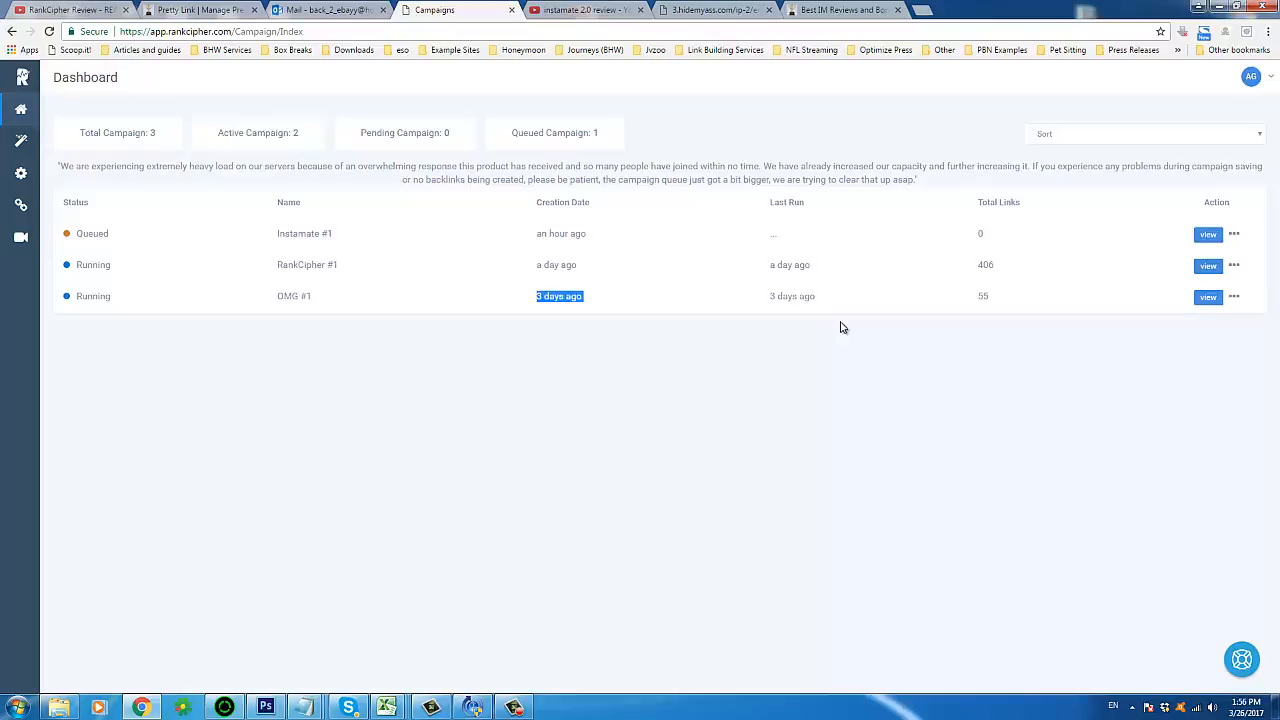
{"action": "triple_click", "coordinate": [806, 296]}
{"action": "triple_click", "coordinate": [551, 294]}
{"action": "left_click_drag", "start_coordinate": [559, 266], "coordinate": [466, 283]}
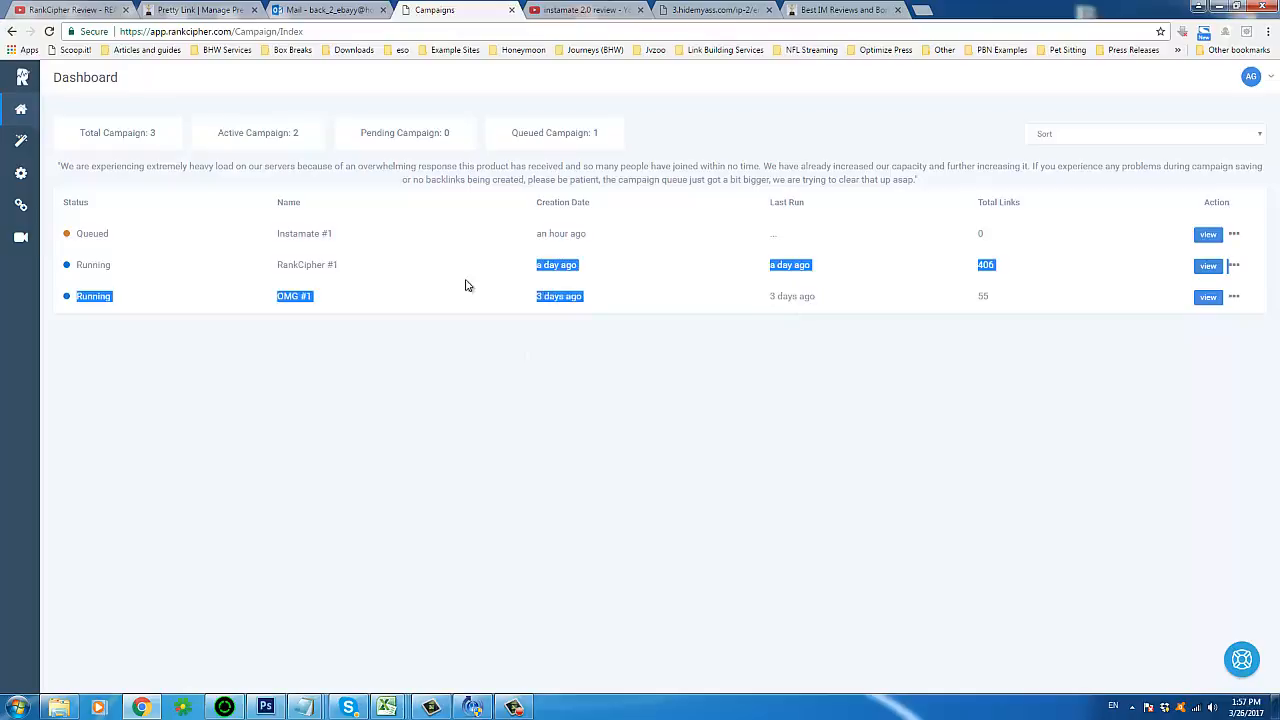
{"action": "triple_click", "coordinate": [366, 271]}
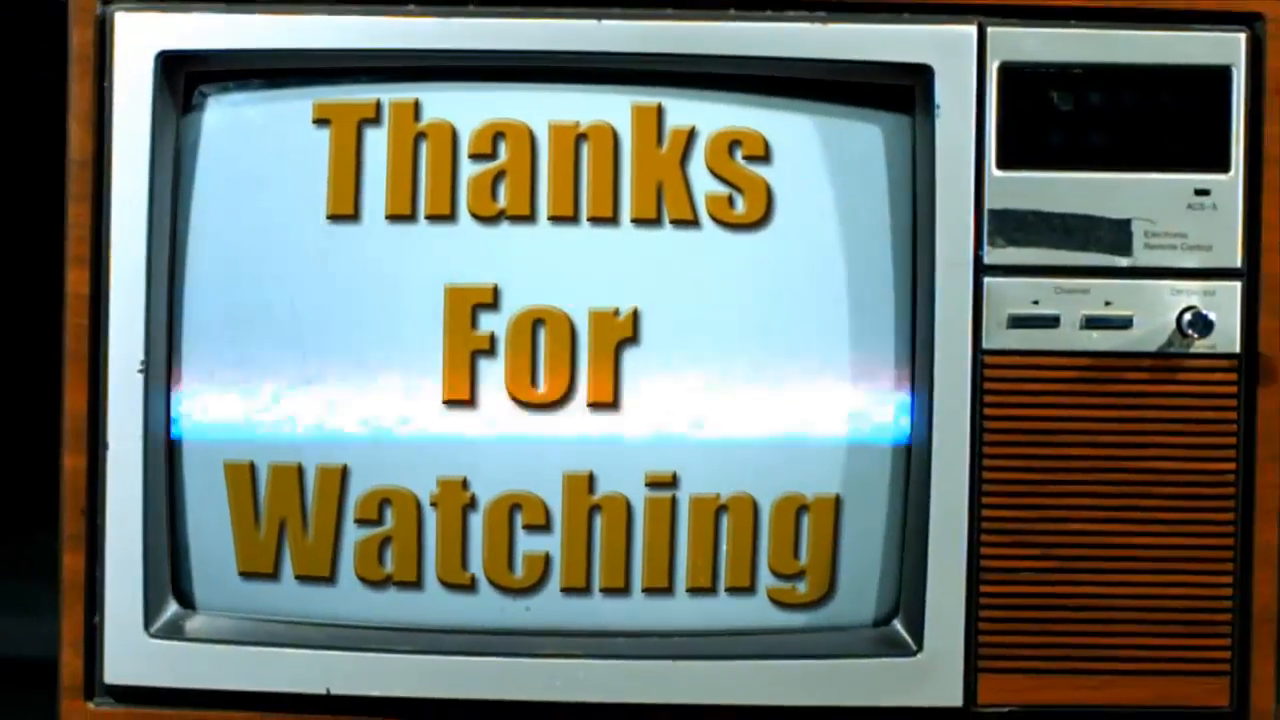